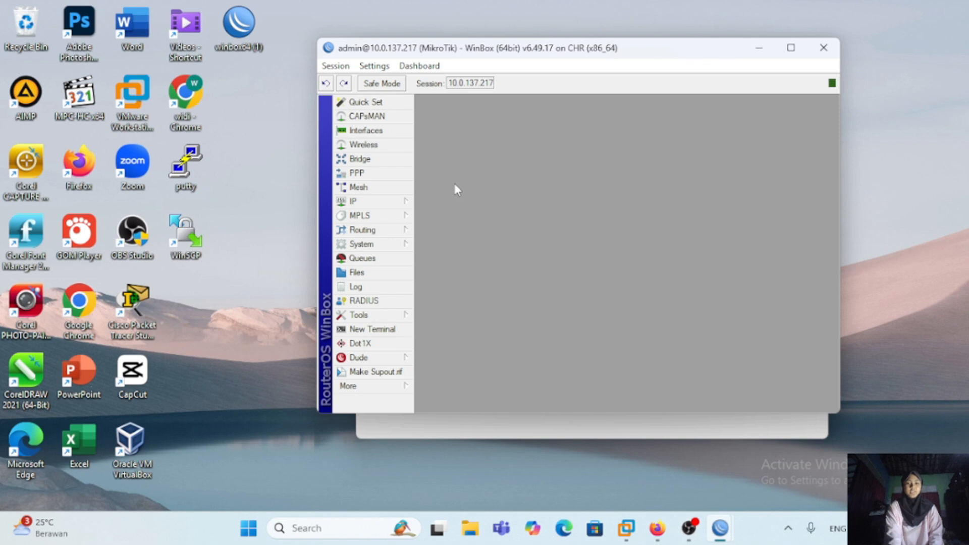
Step: Set the system identity of the router at 10.0.137.217 to r-cabang
left_click(399, 245)
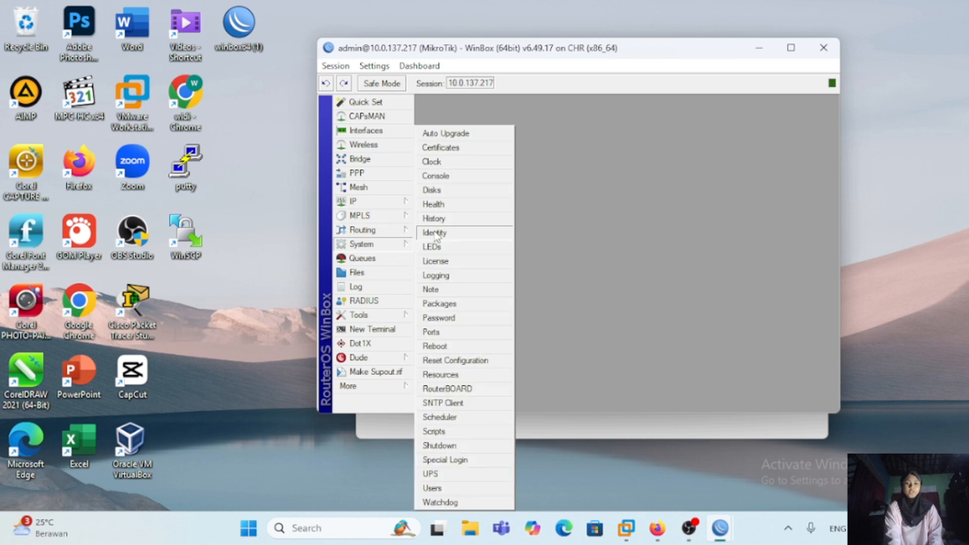
left_click(435, 235)
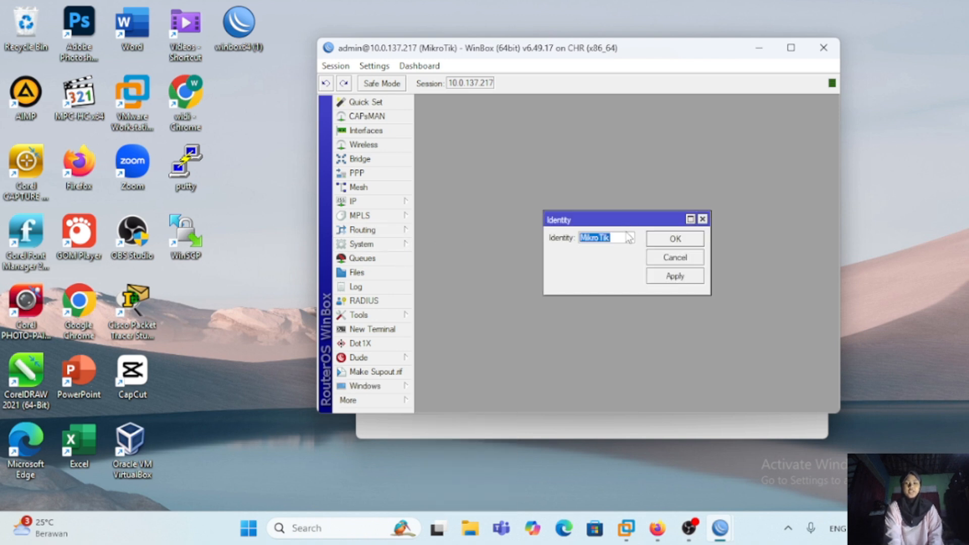
key("BackSpace")
type("r-cabang")
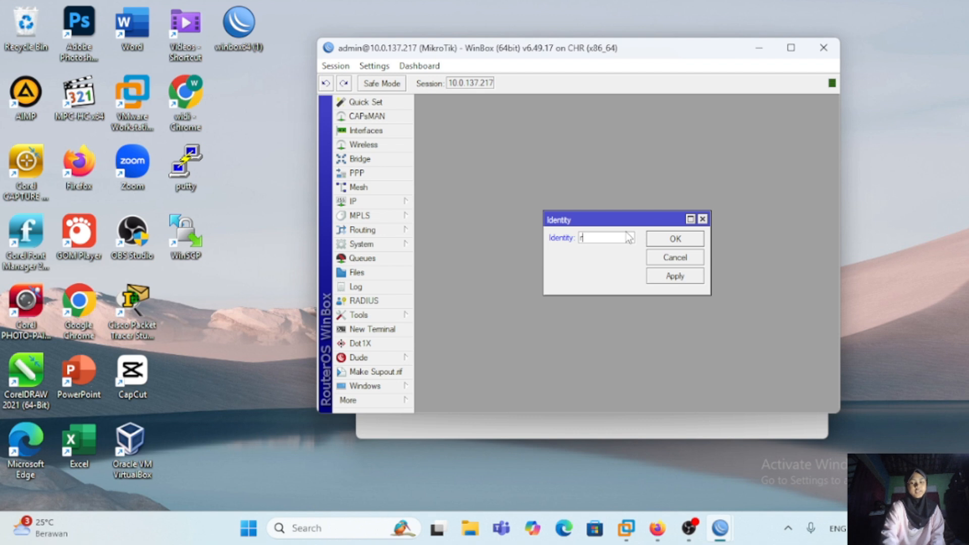
left_click(677, 276)
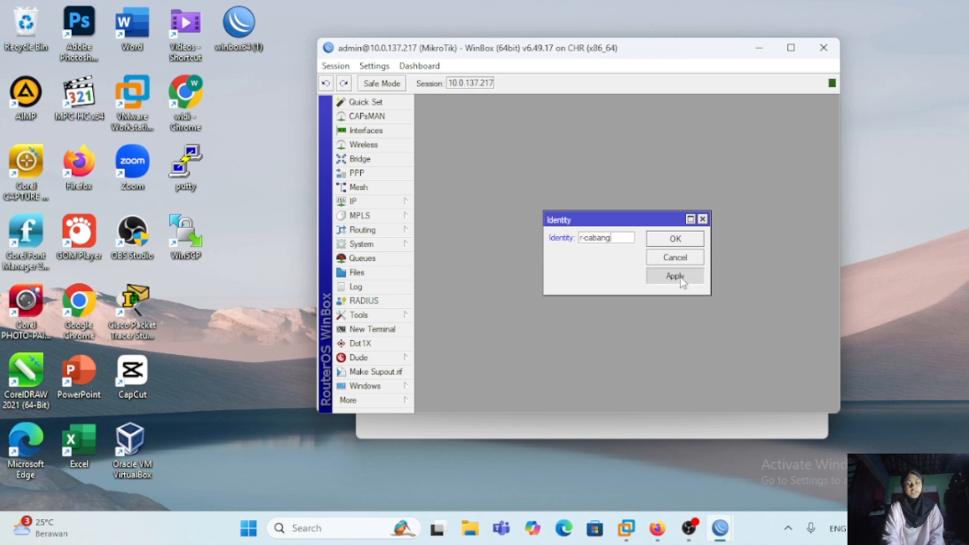
left_click(679, 239)
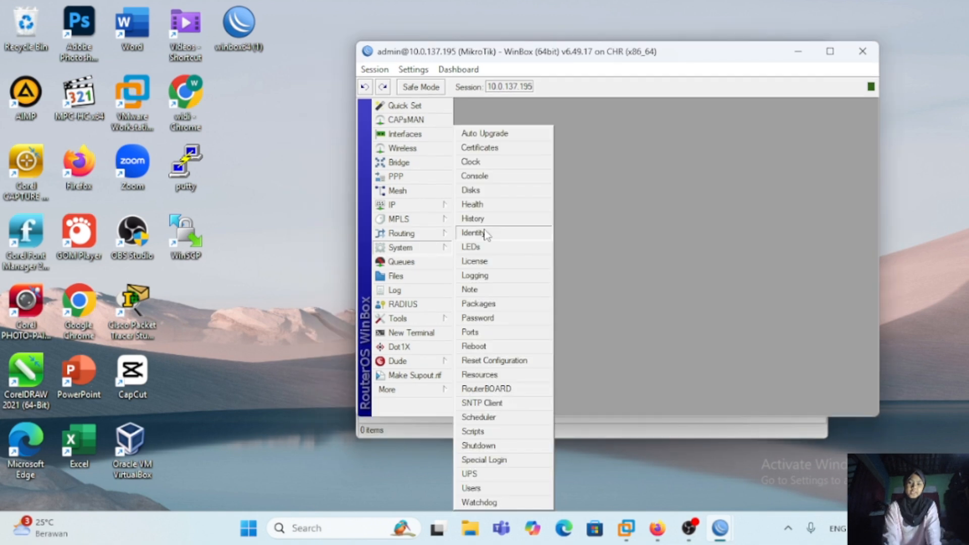
Step: Set the system identity of the router at 10.0.137.195 to r-pusat
left_click(489, 232)
key("BackSpace")
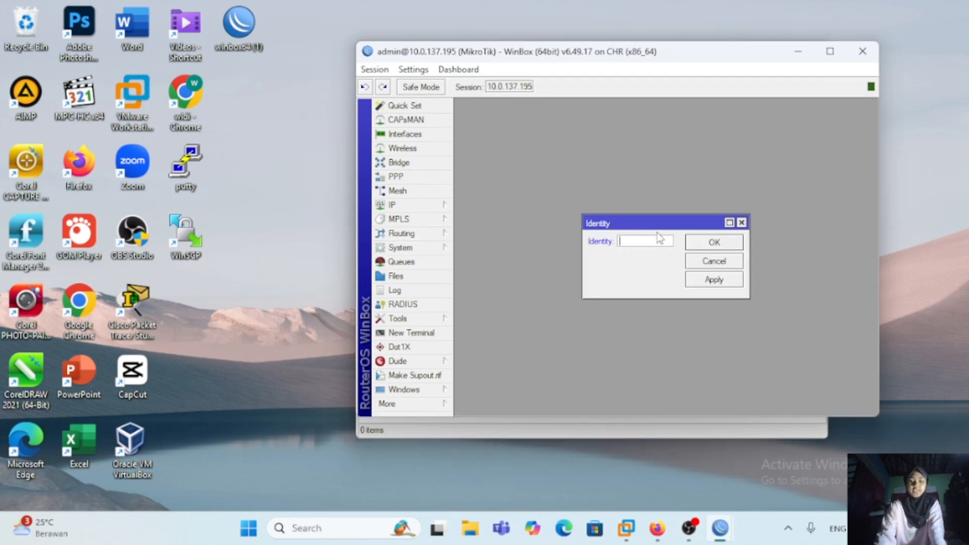
type("r-pusat")
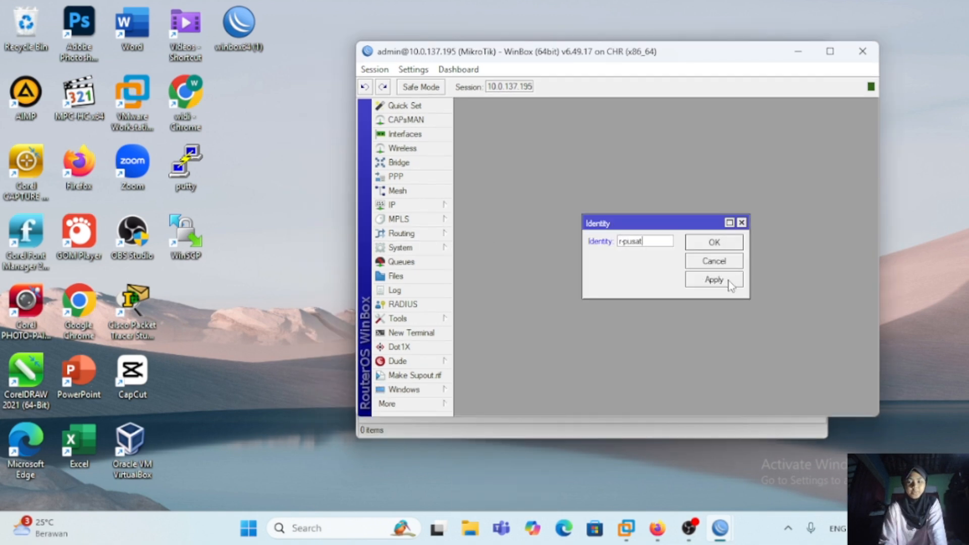
left_click(731, 281)
left_click(733, 245)
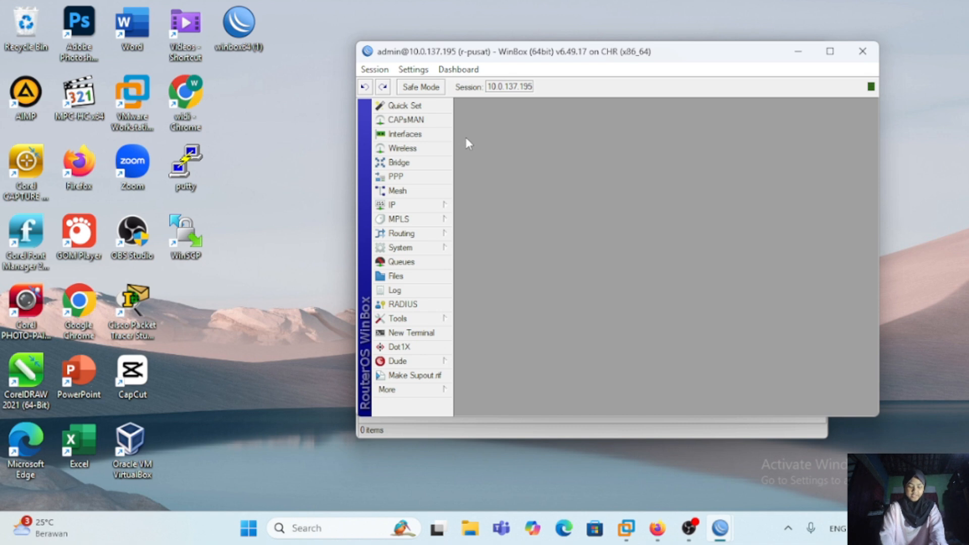
Step: Disable the ether1 DHCP client on r-pusat and open its route list
left_click(419, 204)
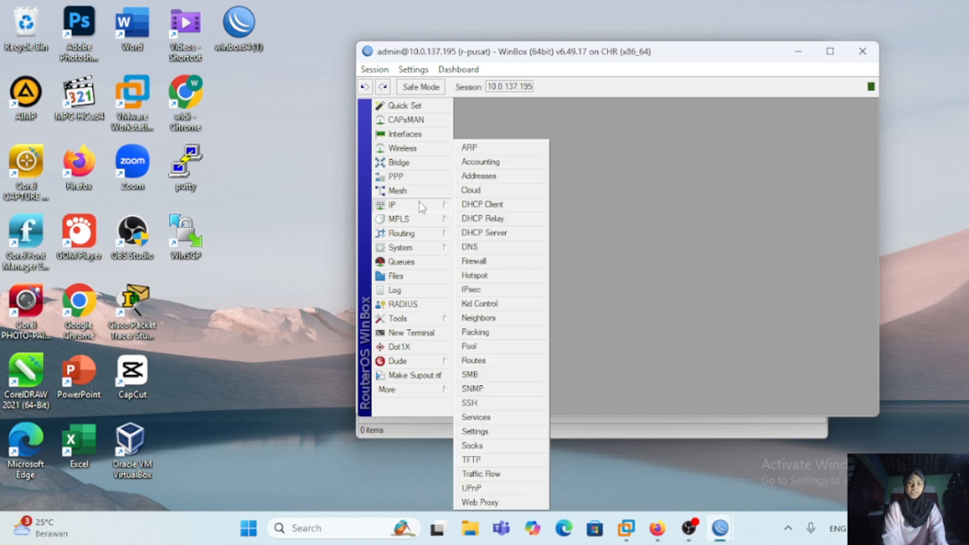
left_click(482, 204)
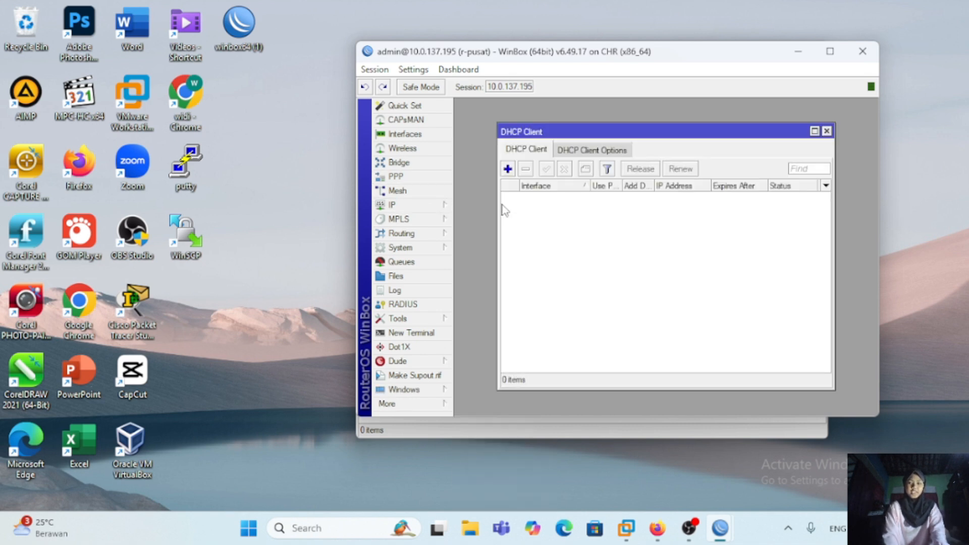
left_click(552, 198)
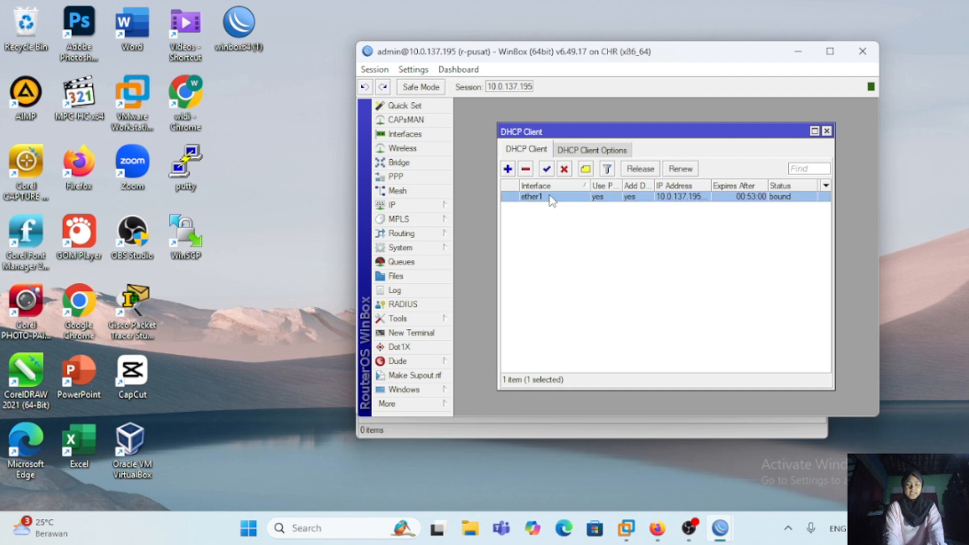
left_click(565, 169)
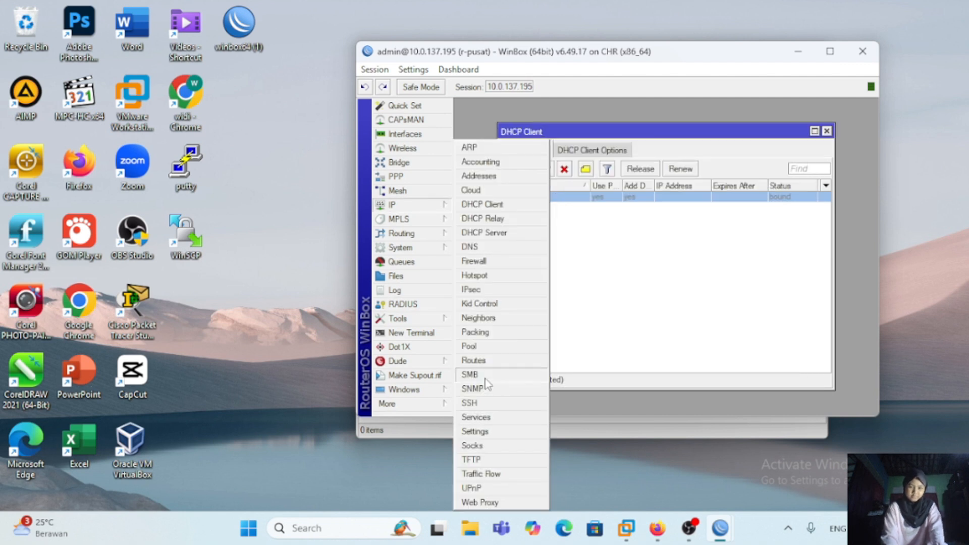
left_click(477, 360)
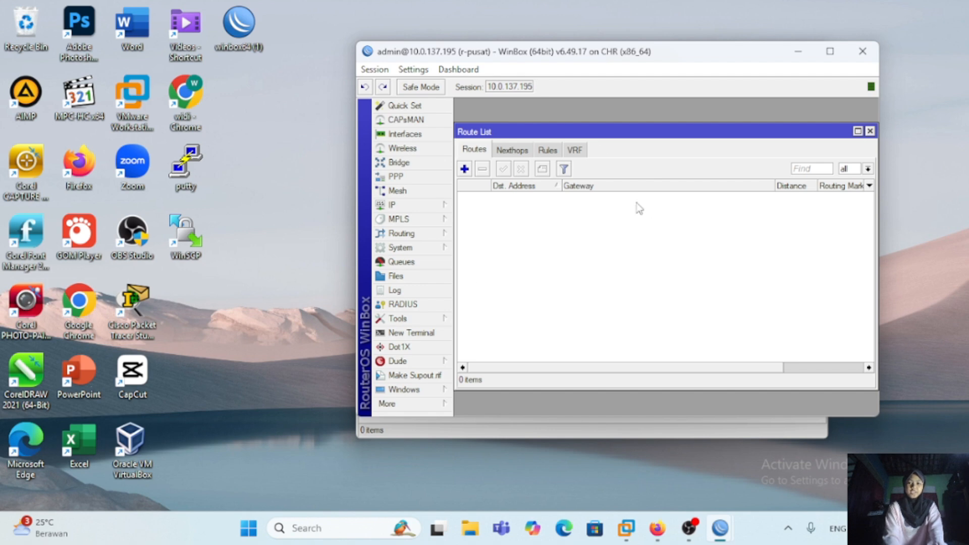
mouse_move(667, 59)
left_mouse_down()
mouse_move(688, 104)
mouse_move(669, 71)
left_mouse_up()
Step: Switch to the r-cabang session, disable its DHCP client and open its DNS settings
mouse_move(720, 528)
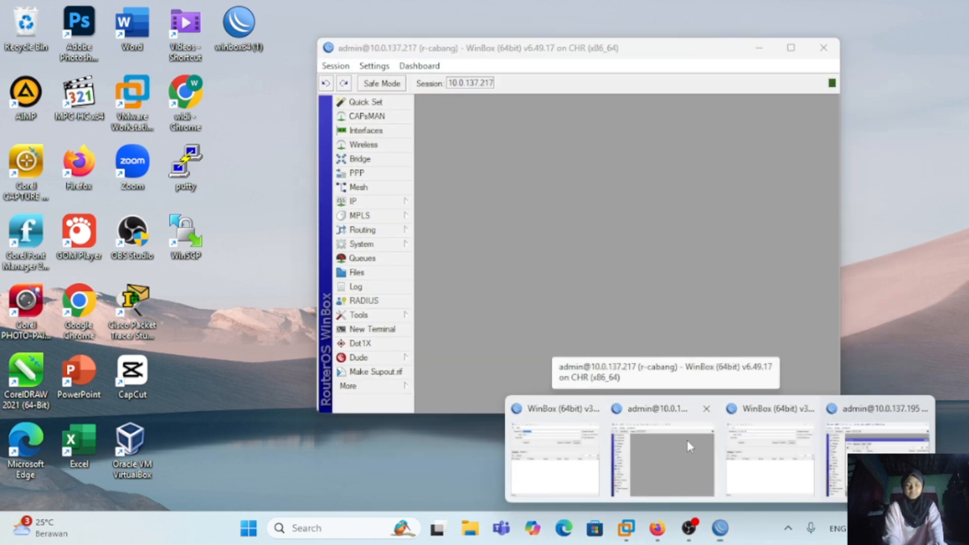
left_click(689, 447)
left_click(403, 202)
left_click(447, 203)
left_click(563, 193)
left_click(529, 165)
left_click(373, 202)
left_click(434, 246)
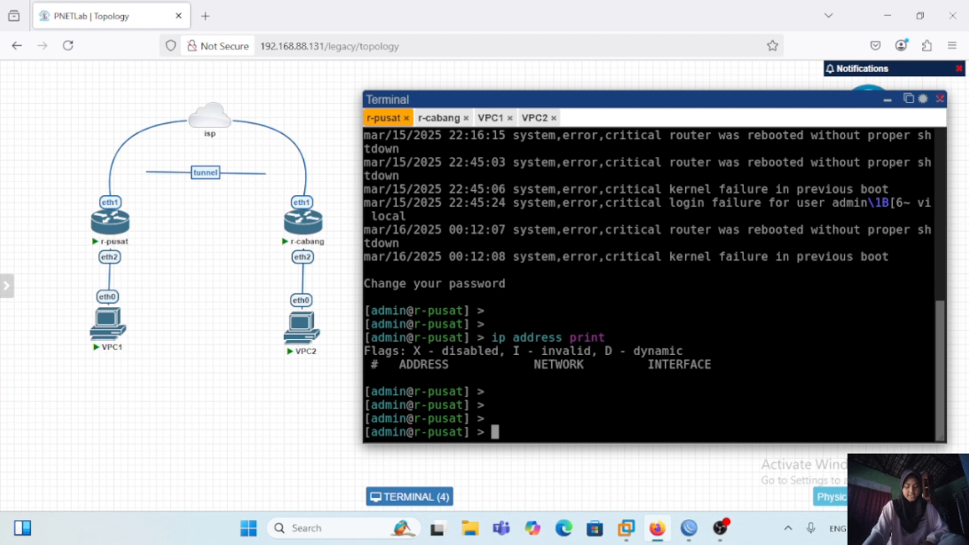
Step: In the PNETLab terminal of r-pusat, add the IP address 10.0.137.146/24 on interface ether1
type("ip address")
key("Return")
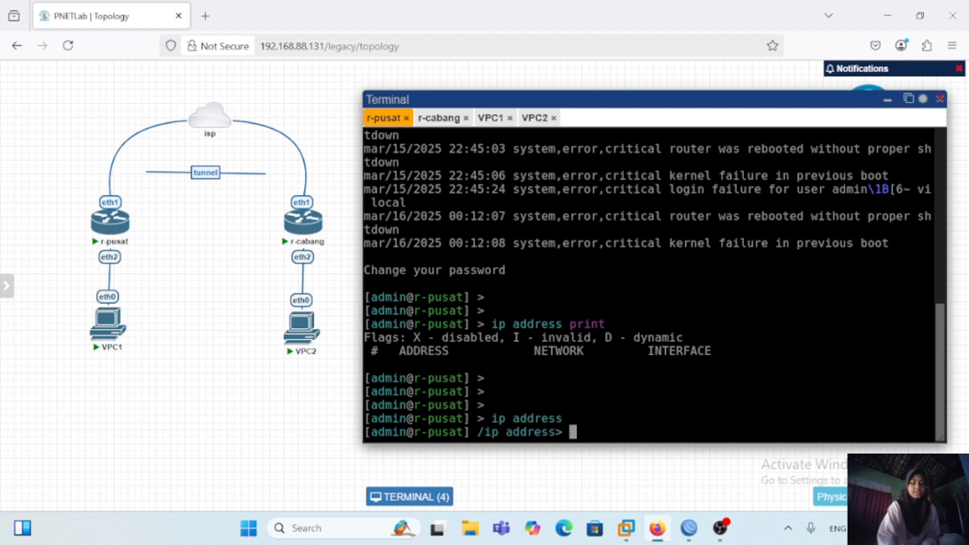
type("add addres")
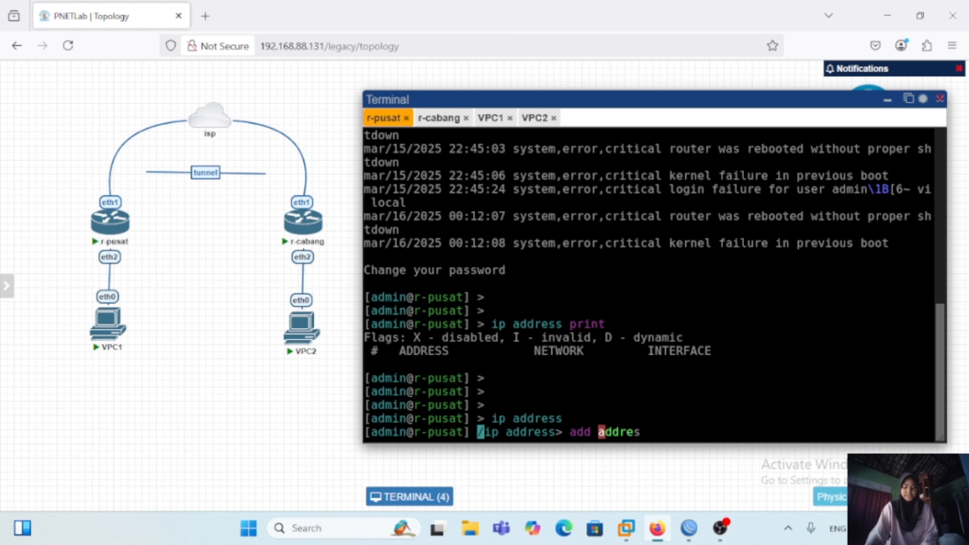
type("s=")
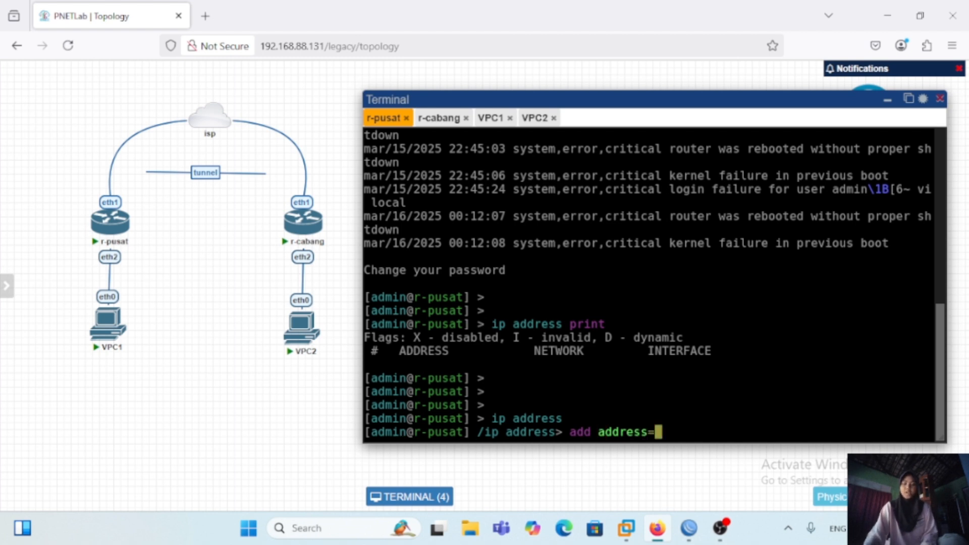
type("10.0.137.146/24")
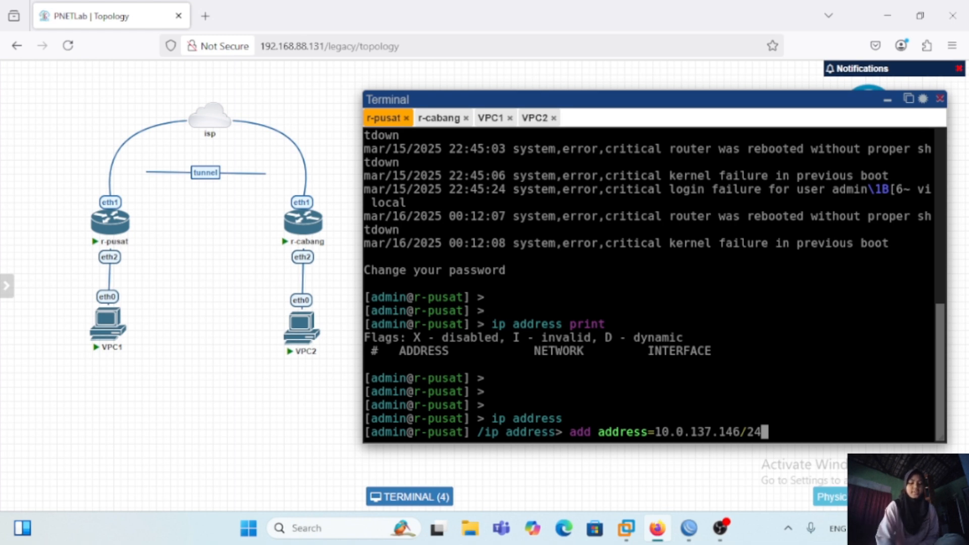
type("i")
key("Left")
key("Left")
key("Left")
key("Left")
key("Left")
key("Left")
key("Left")
key("Left")
key("Right")
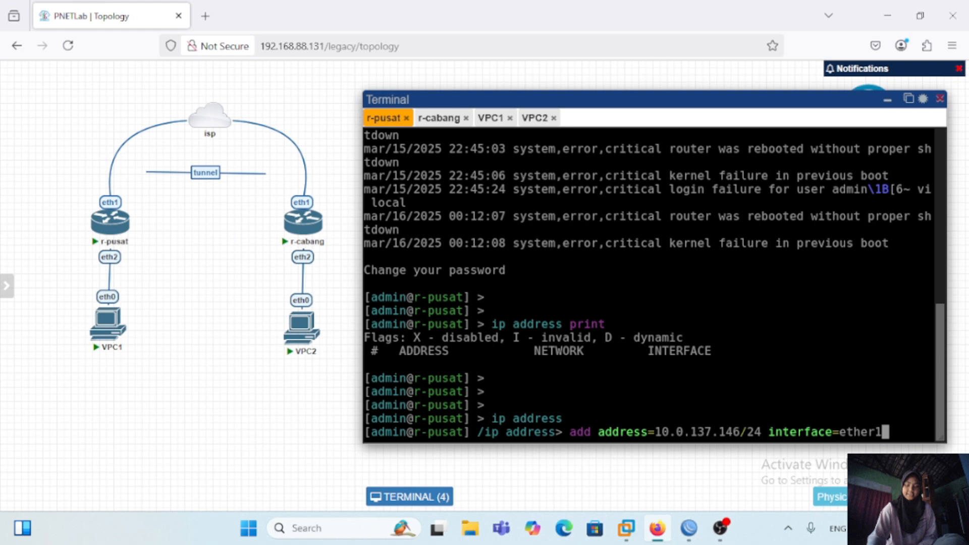
key("Return")
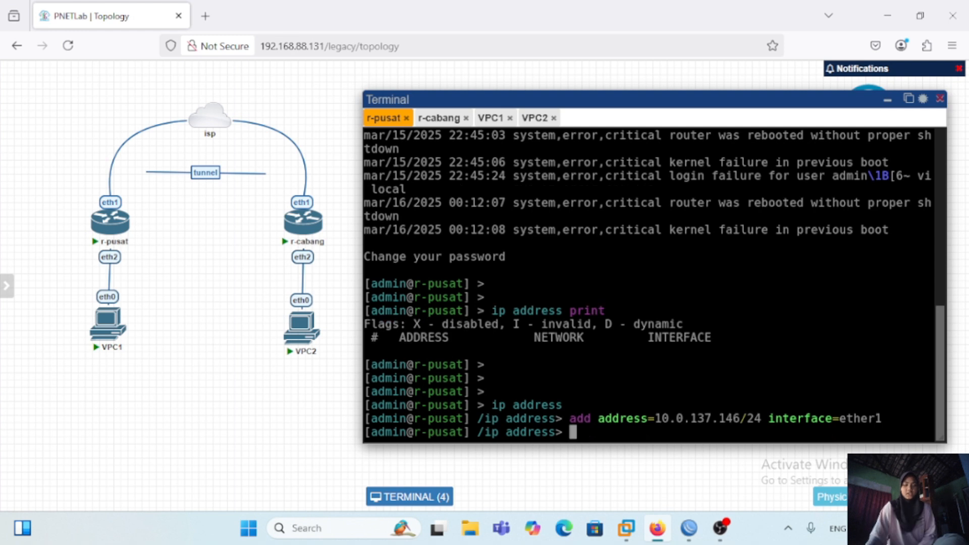
Step: Print the IP address list of r-pusat to check the ether1 entry
type("print")
key("Return")
key("Return")
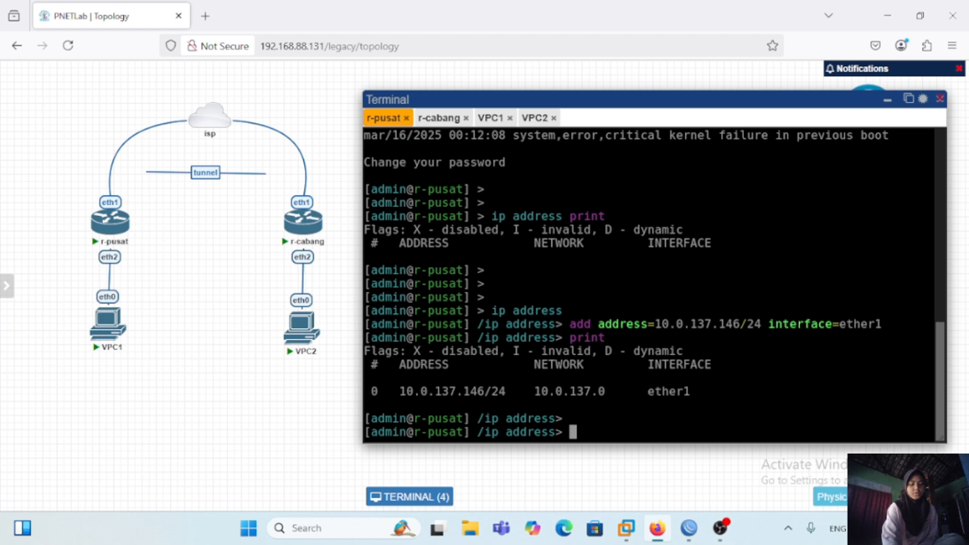
Step: Add a default route through gateway 10.0.137.1 on r-pusat and print the route list
type("/ip route")
key("Return")
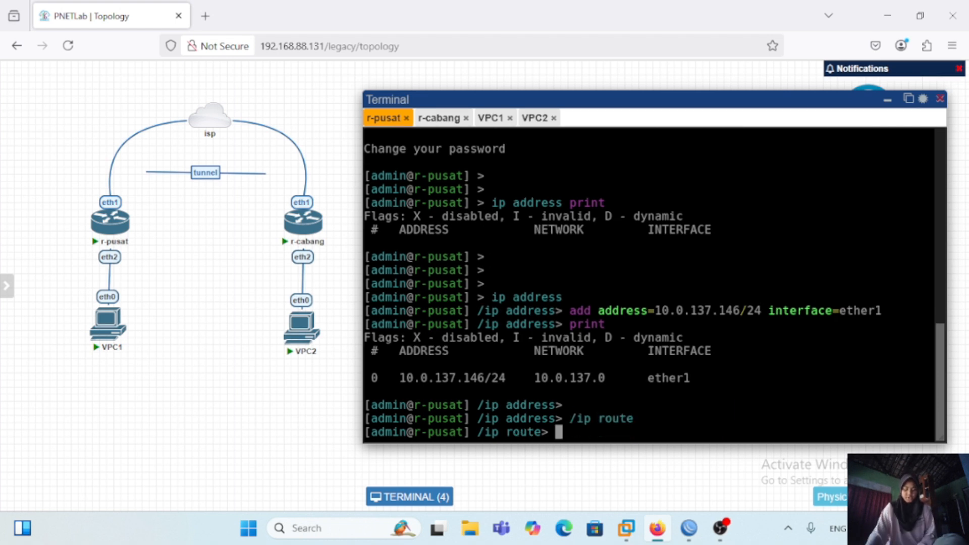
type("add gateway")
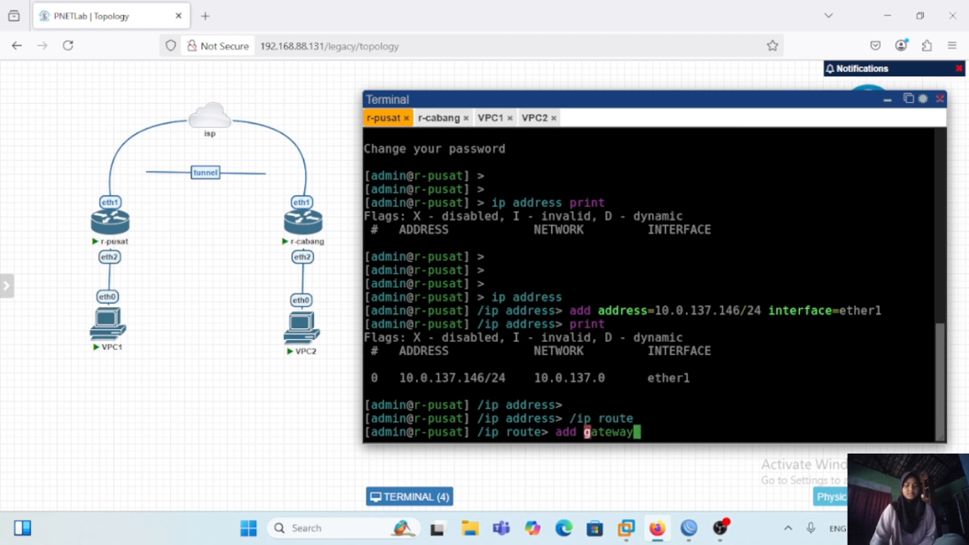
type("=10.0.137.1")
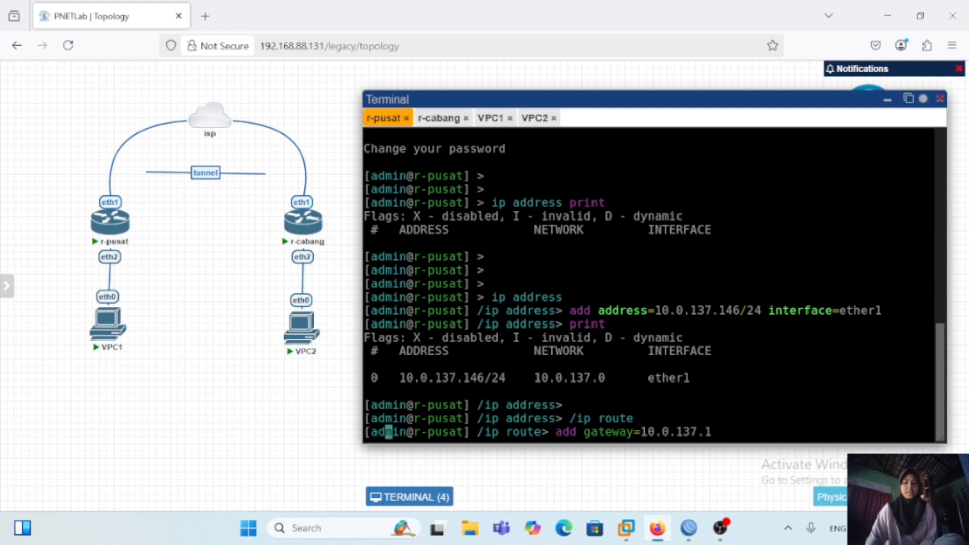
key("Home")
key("End")
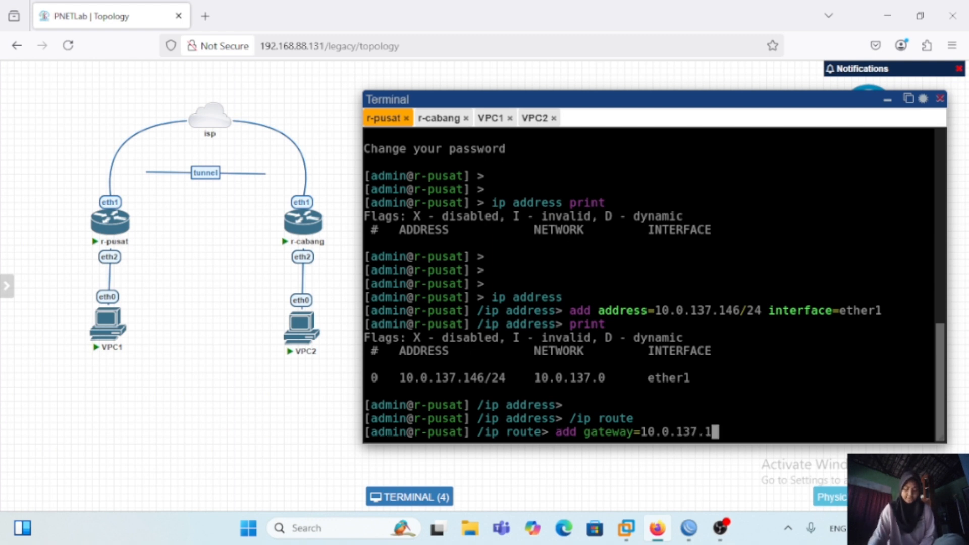
key("Return")
type("print")
key("Return")
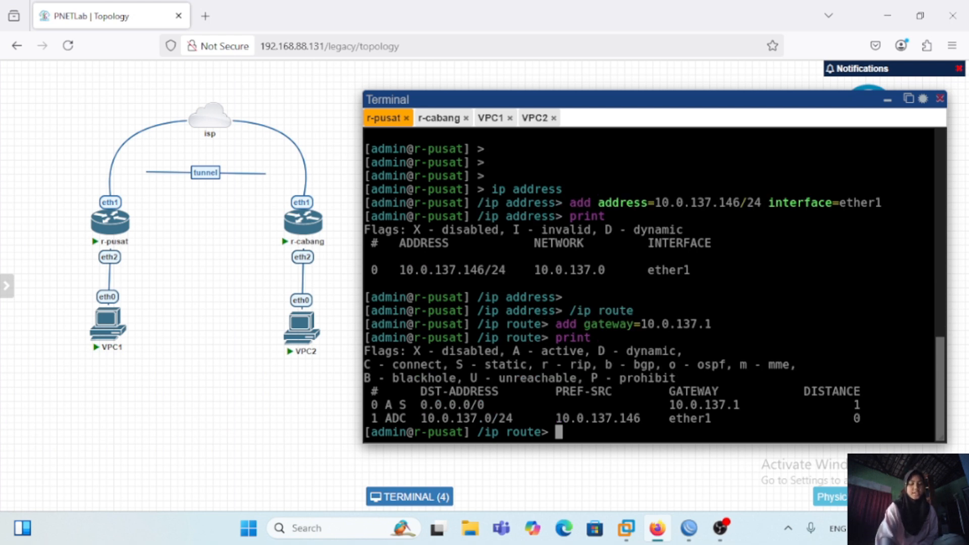
Step: Set the DNS server of r-pusat to 8.8.8.8
type("/ip dns")
key("Return")
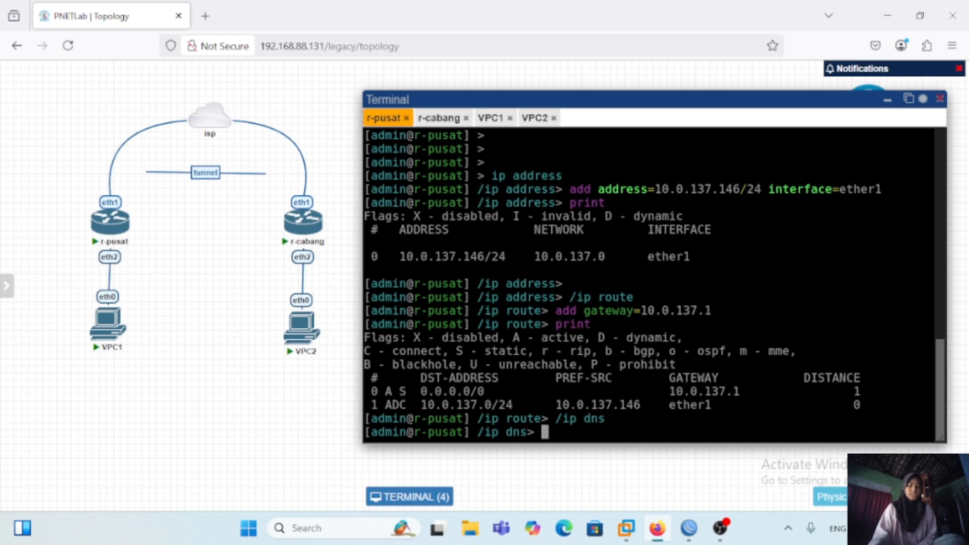
type("set servers=")
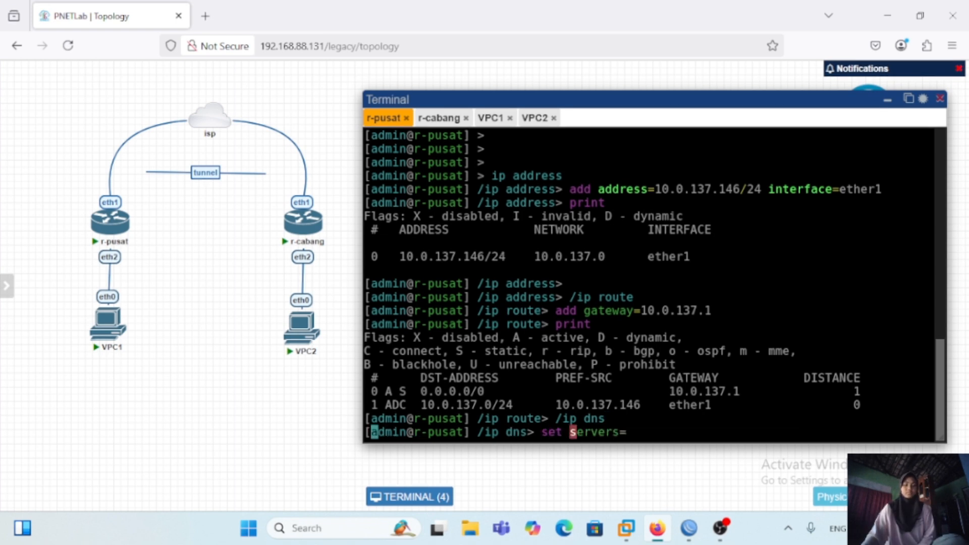
type("8.8.8.8")
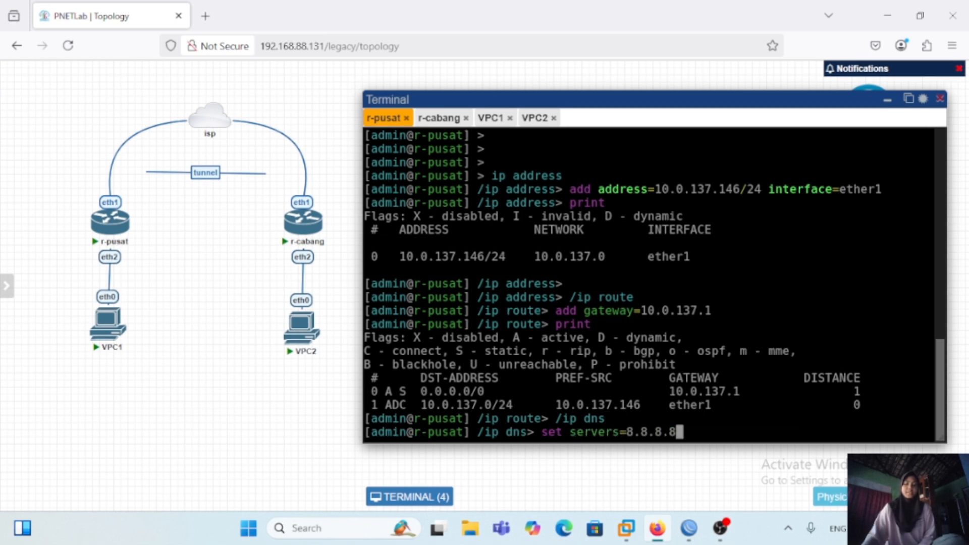
key("Return")
Step: Return to the root command level of r-pusat and ping 8.8.8.8 to test internet connectivity
type("/")
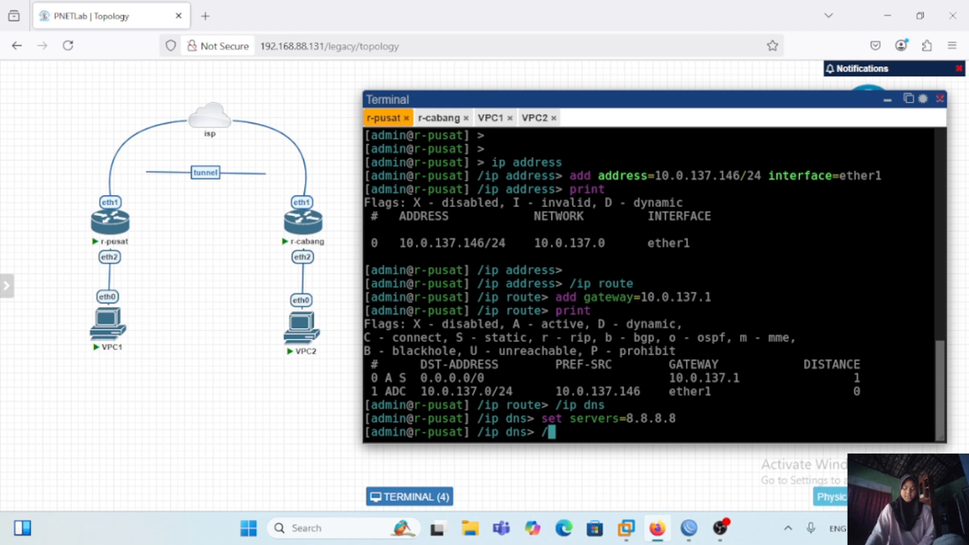
key("Return")
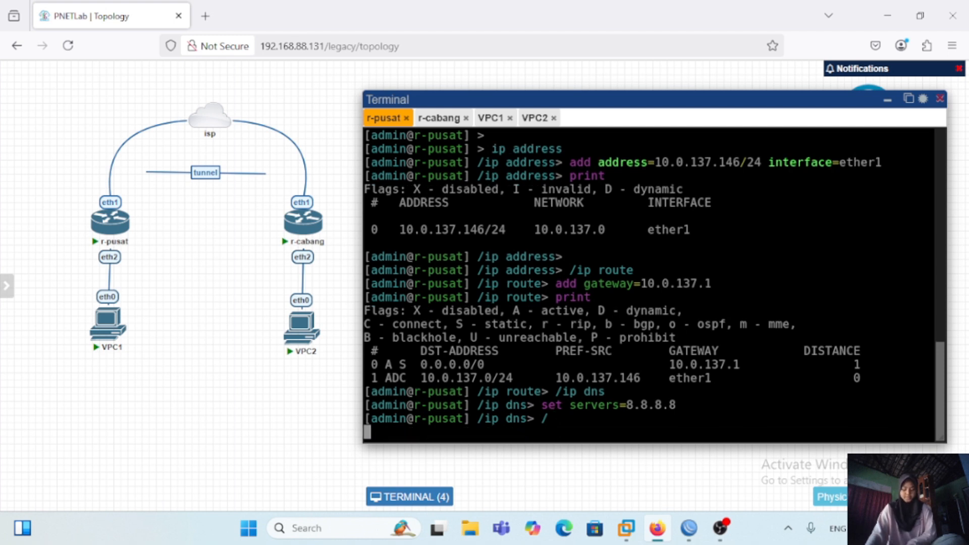
type("ping 8.8.8.8")
key("Return")
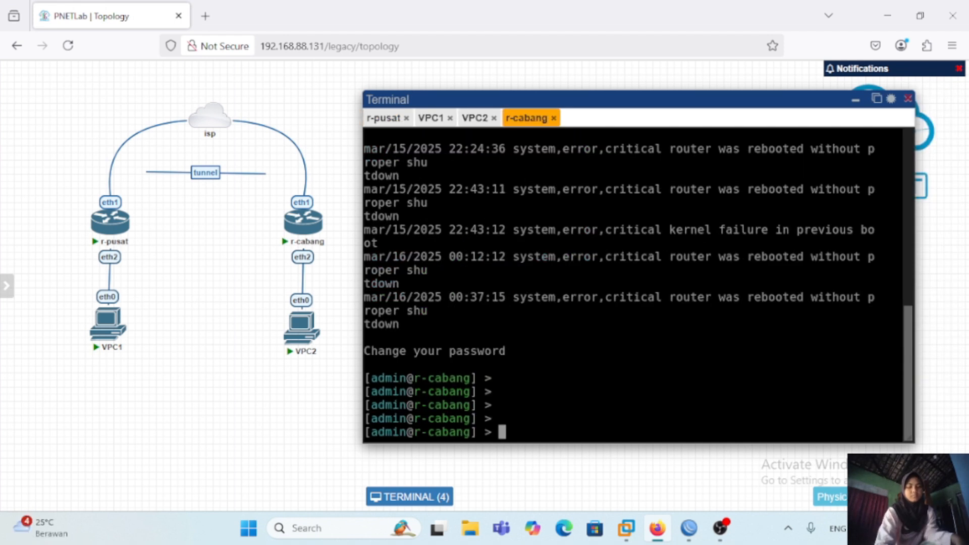
Step: Assign the IP address 10.0.137.147/24 to interface ether1 on r-cabang
type("ip address")
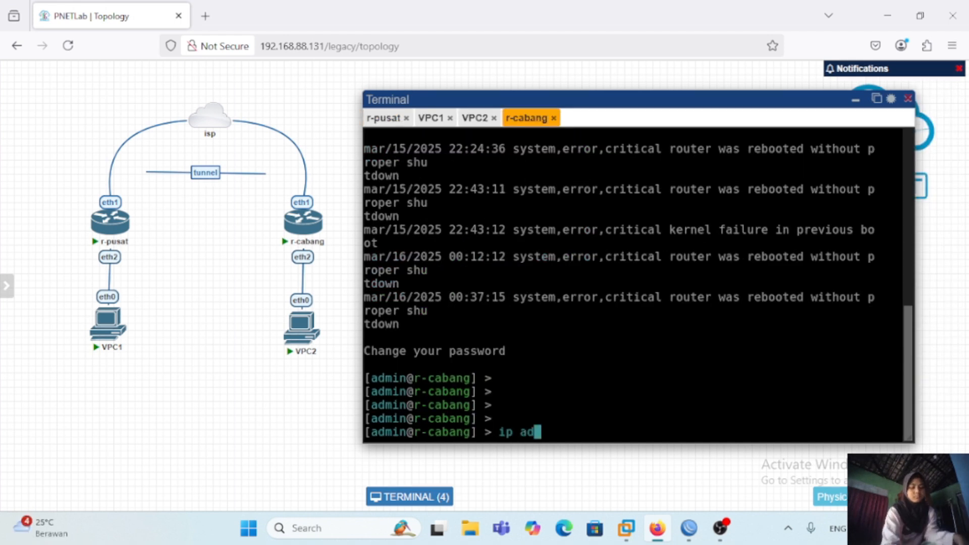
key("Return")
type("add address=10.0.137")
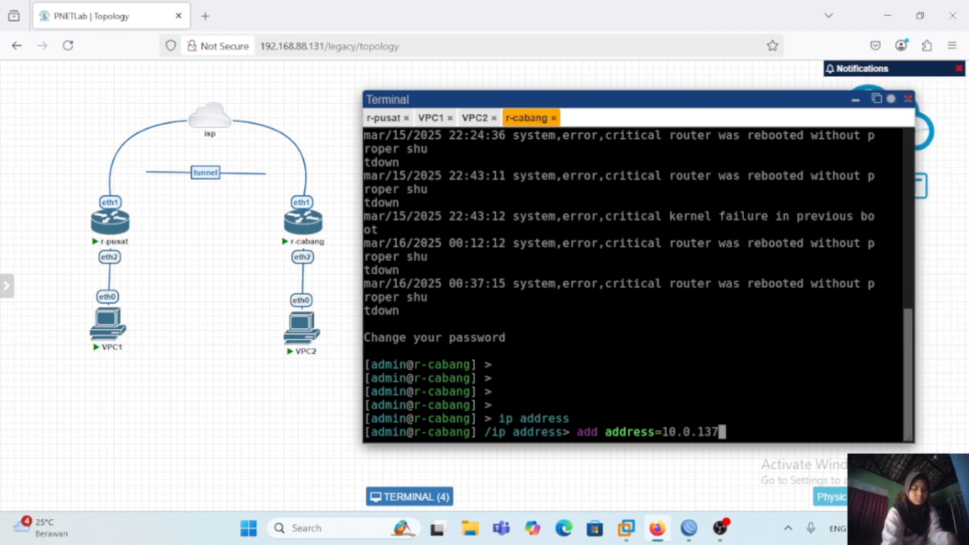
type(".147/24 interface=ether1")
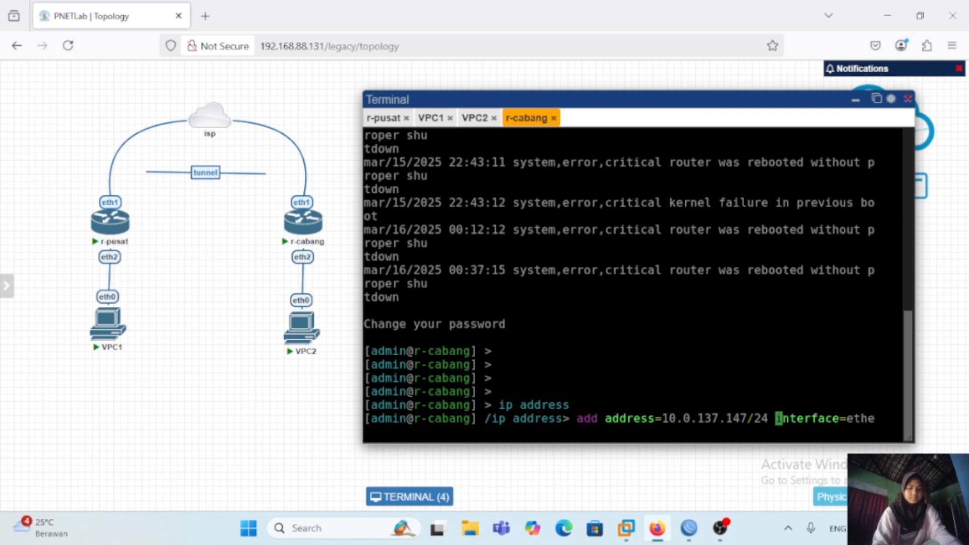
key("Return")
Step: Add a default route through gateway 10.0.137.1 on r-cabang
type("/ip route")
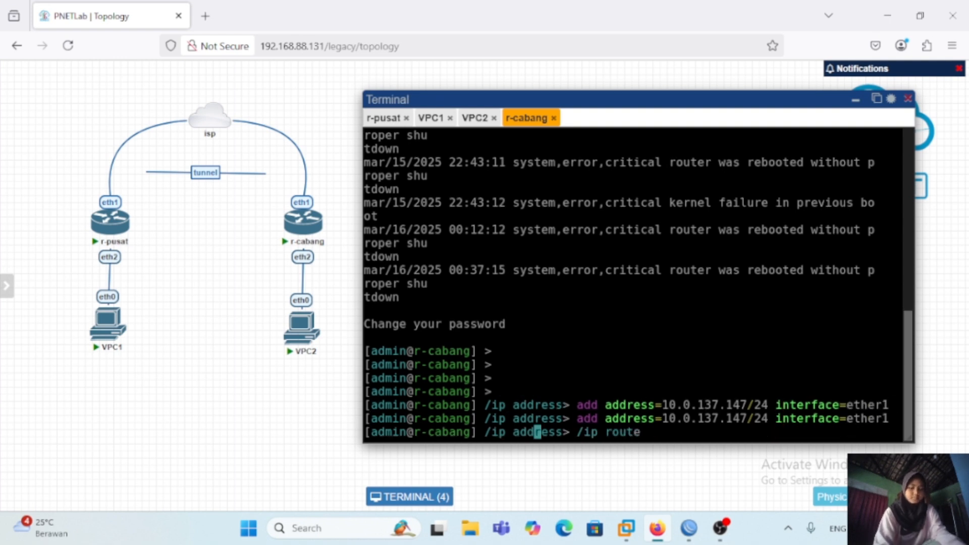
key("Return")
type("add gateway=10.0.137.1")
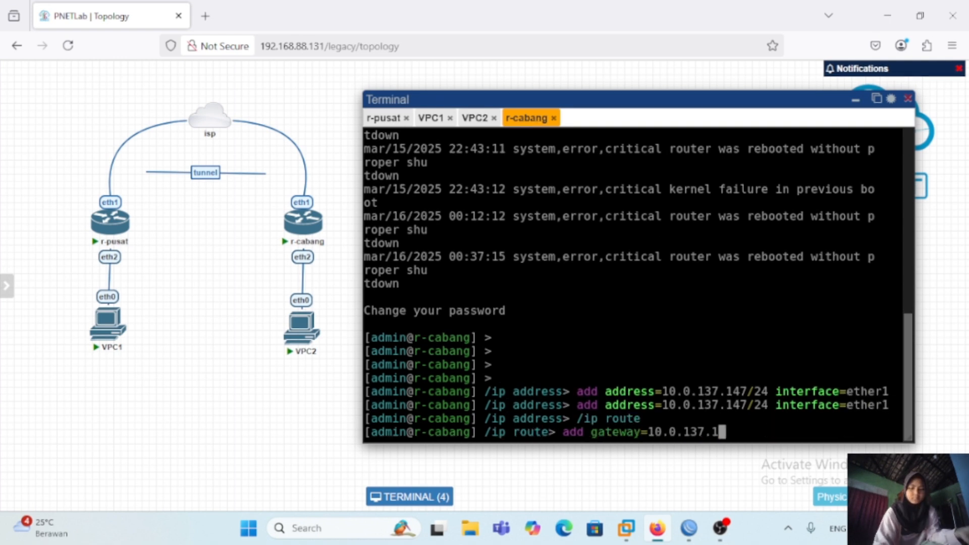
key("Return")
Step: Set the DNS server of r-cabang to 8.8.8.8
type("/ip dns")
key("Return")
type("set servers=")
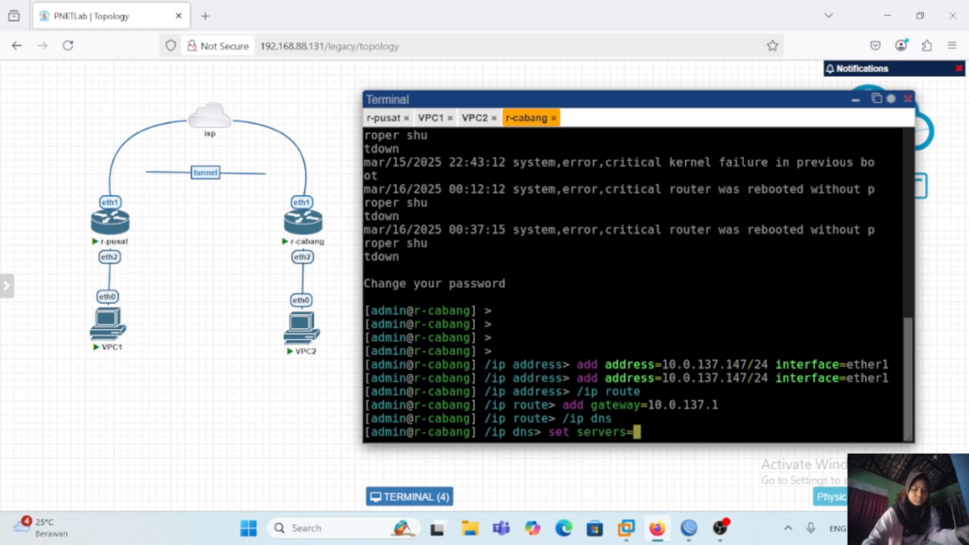
type("8.8.8.8")
key("Return")
Step: From the root command level of r-cabang, print the IP address list and ping 8.8.8.8 to test internet connectivity
type("/")
key("Return")
type("ip address ")
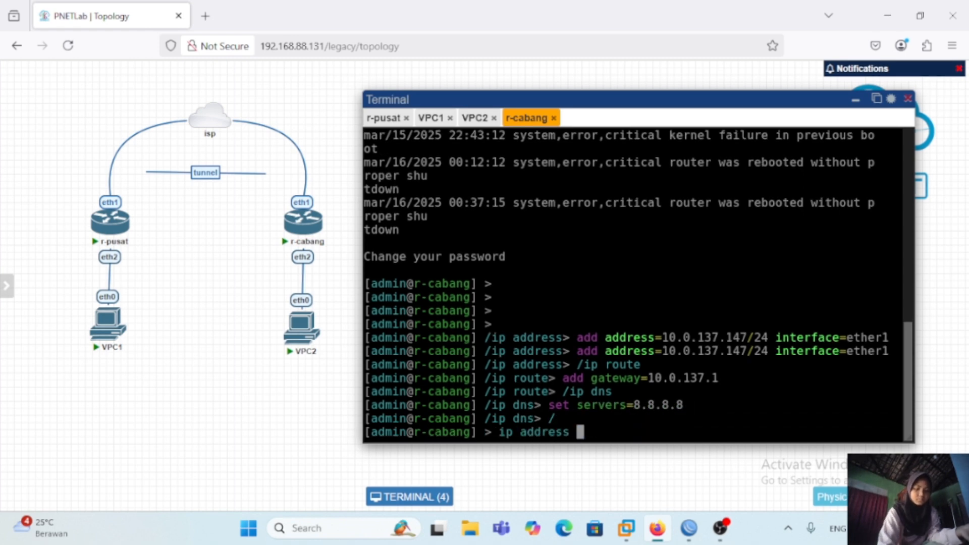
type("print")
key("Return")
type("ping 8.8.8.8")
key("Return")
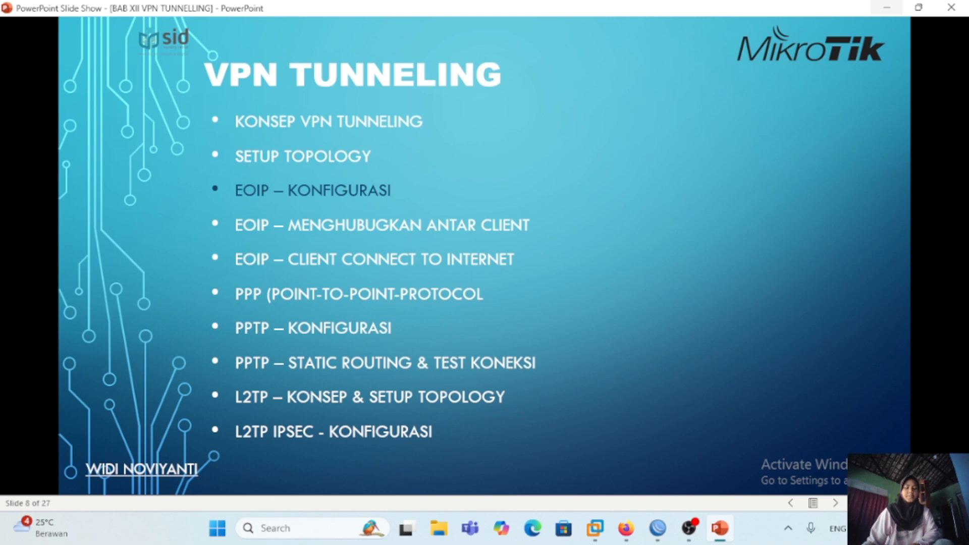
key("Right")
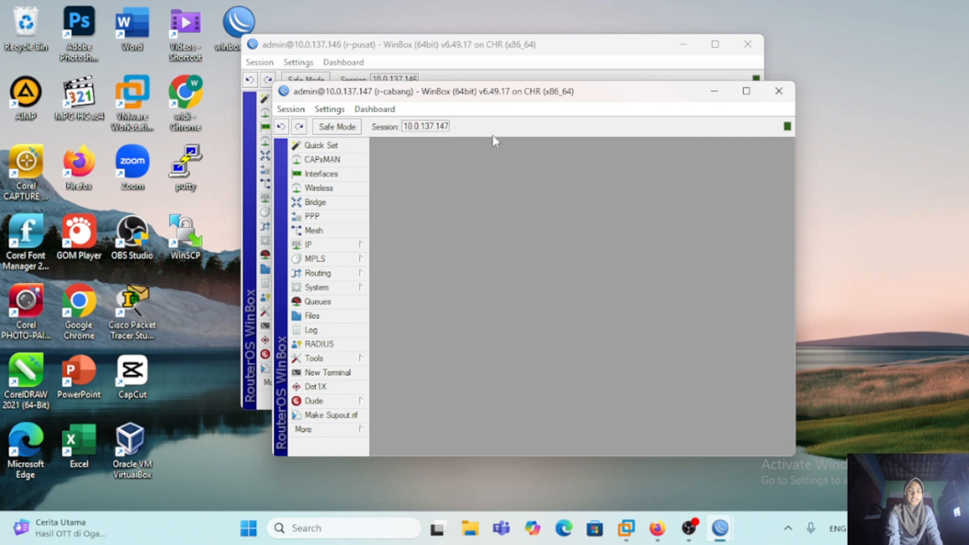
Step: In the WinBox session of r-pusat, start a new EoIP Tunnel interface and name it eoip-tunnel-to-cabang
left_click(530, 52)
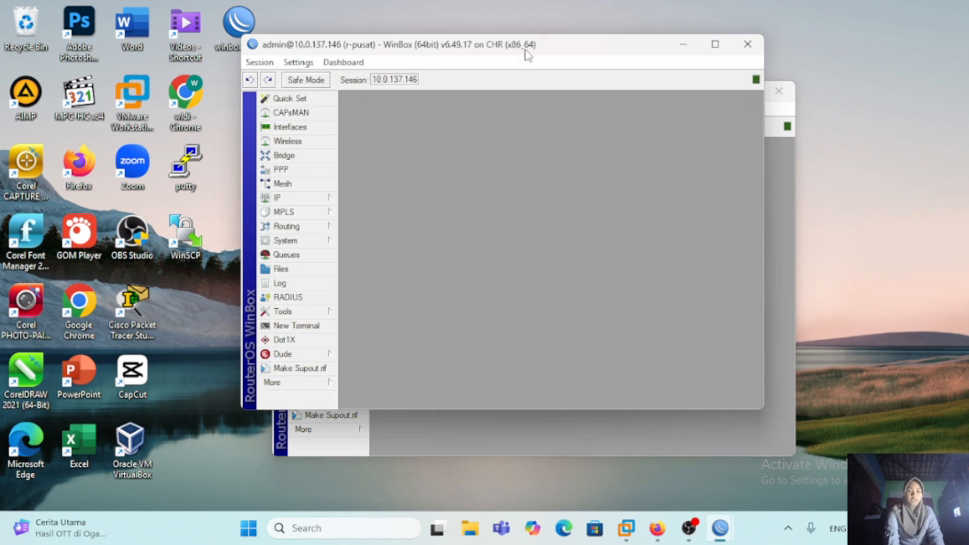
left_click(320, 132)
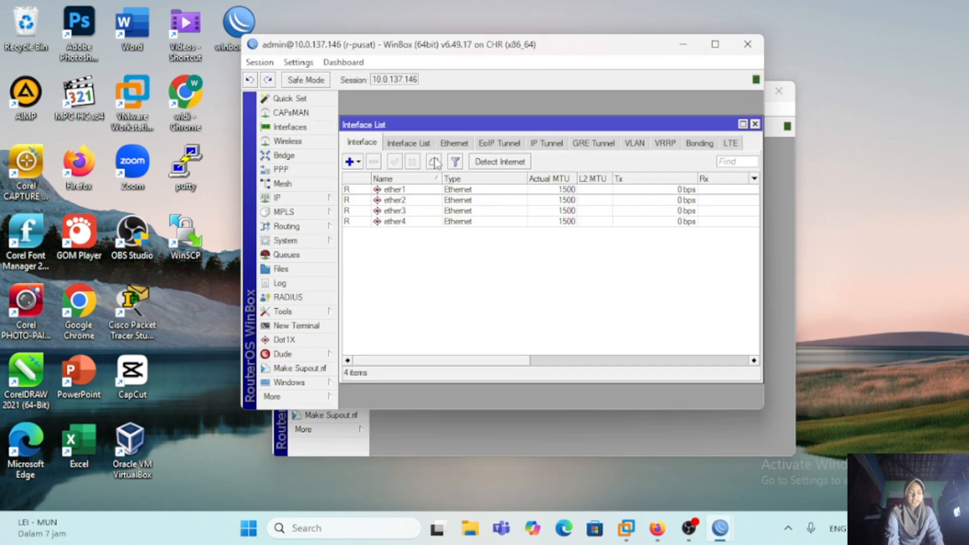
left_click(357, 163)
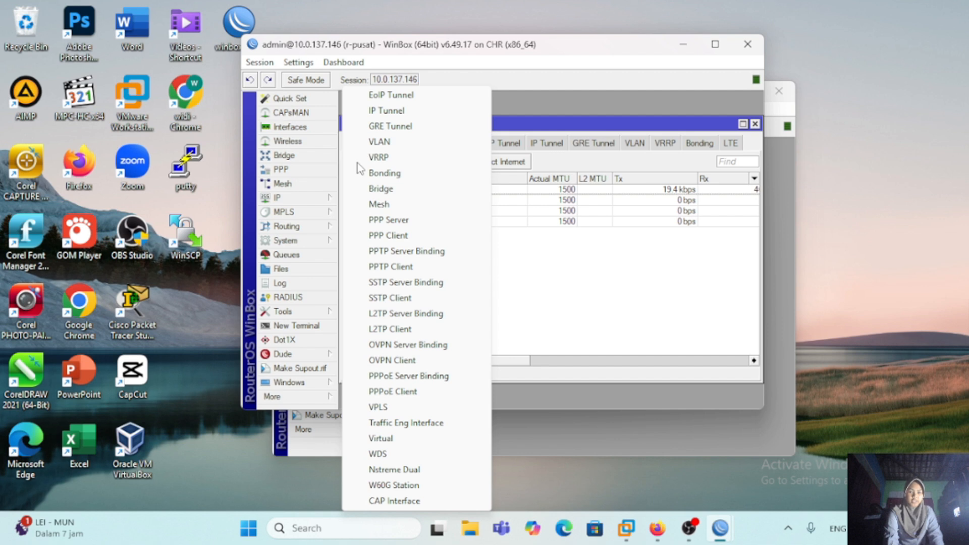
left_click(406, 96)
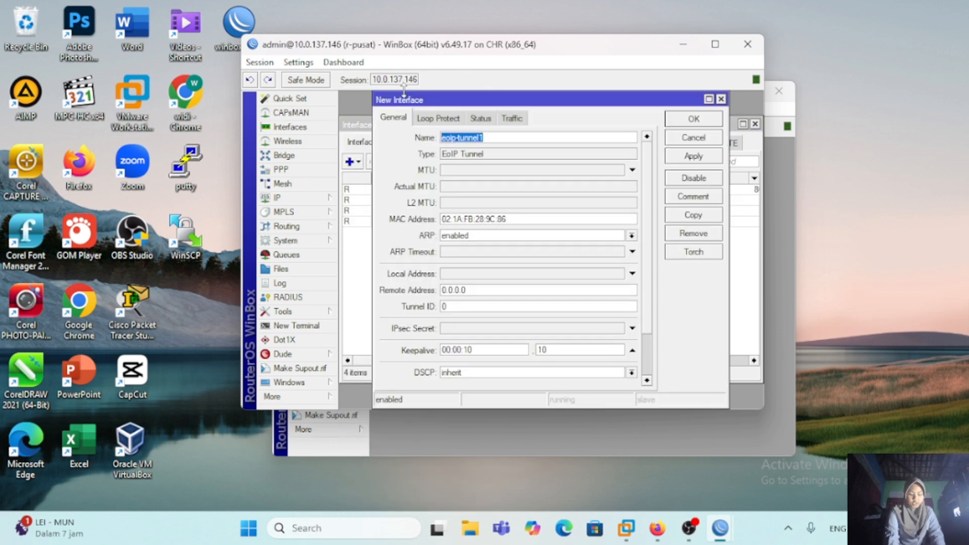
left_click(494, 137)
key("BackSpace")
type("-to-cabang")
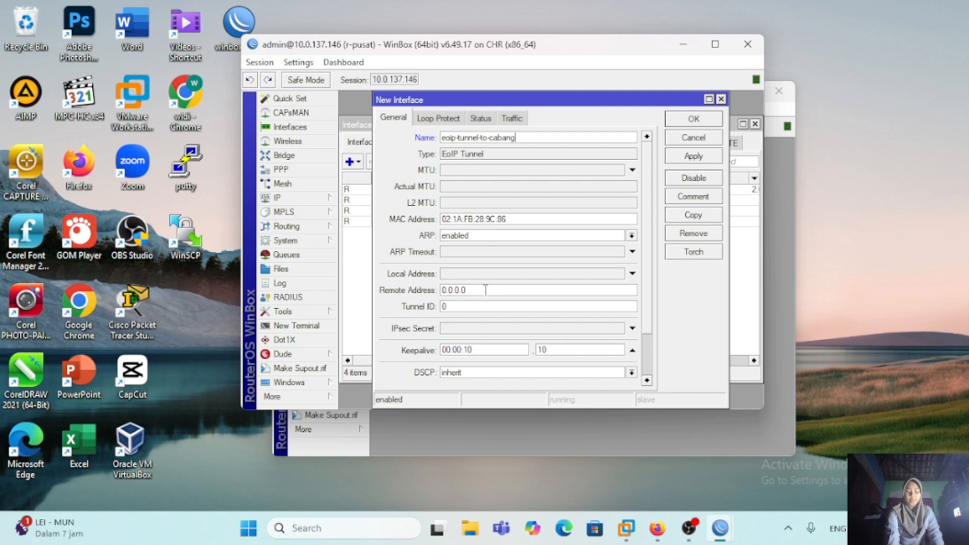
Step: Set the remote address of the new EoIP tunnel on r-pusat to 10.0.137.147
left_click(469, 290)
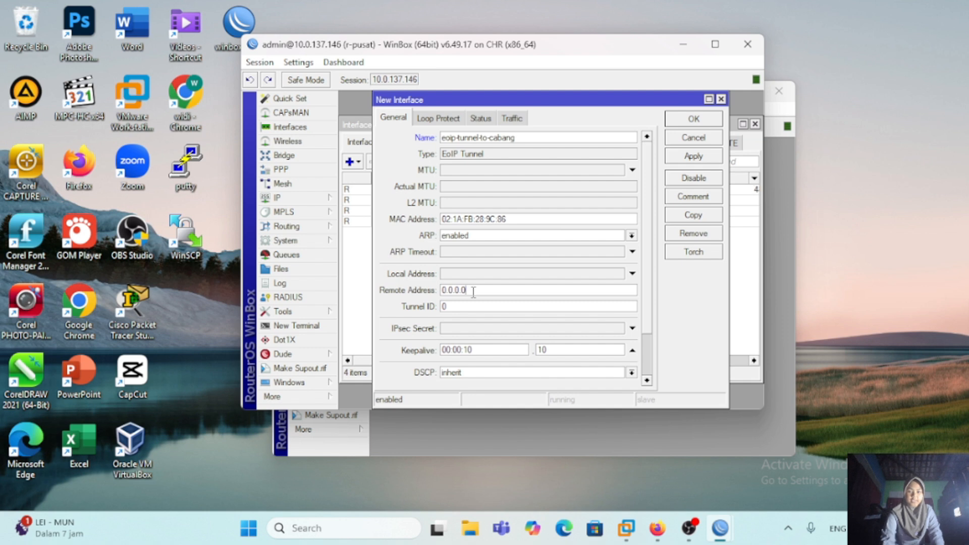
key("BackSpace")
key("BackSpace")
key("BackSpace")
key("BackSpace")
key("BackSpace")
key("BackSpace")
key("BackSpace")
type("10.0.")
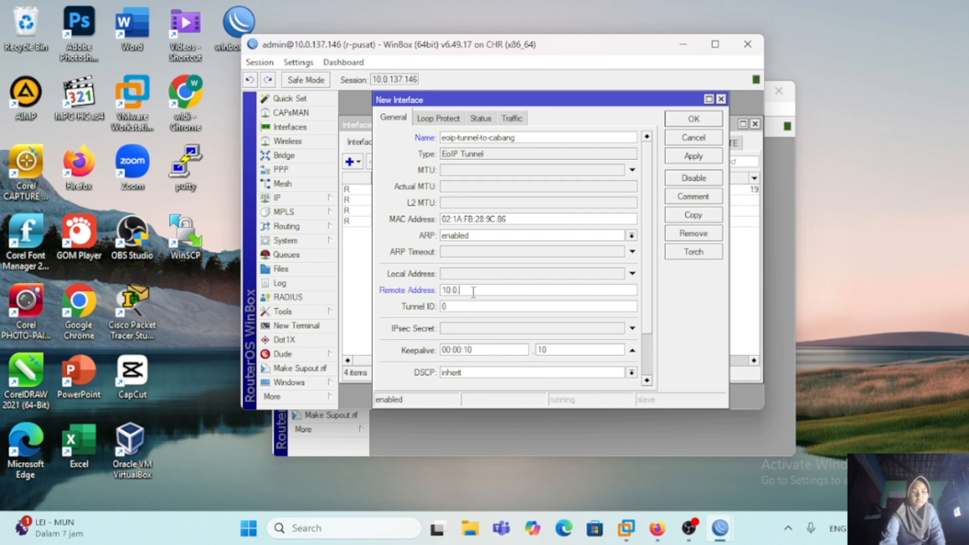
type("137.147")
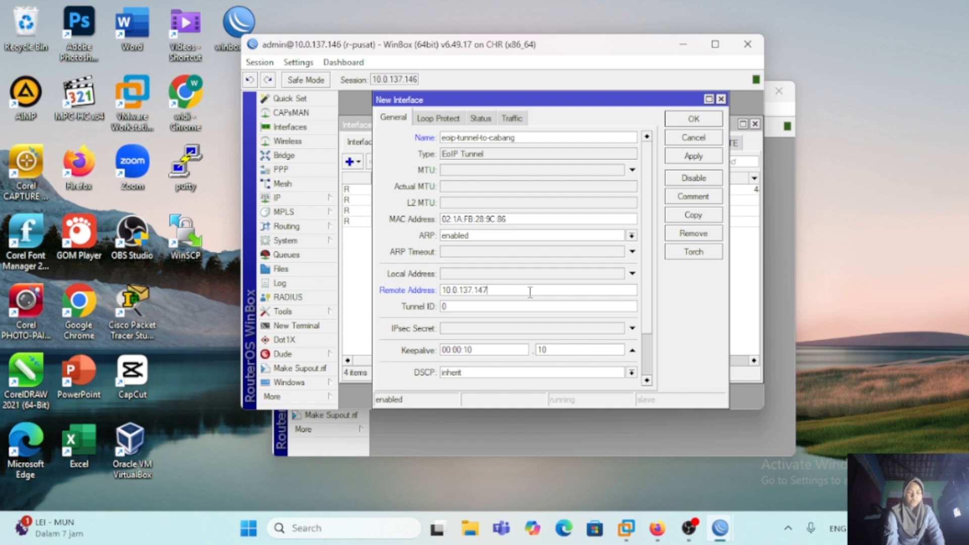
Step: Set the tunnel ID of eoip-tunnel-to-cabang to 100 and save the interface
left_click(455, 308)
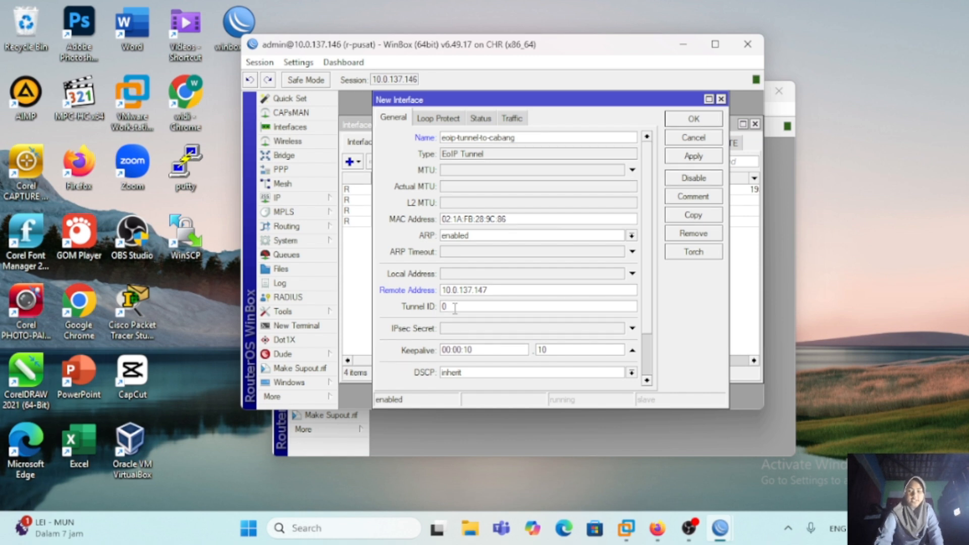
key("BackSpace")
type("100")
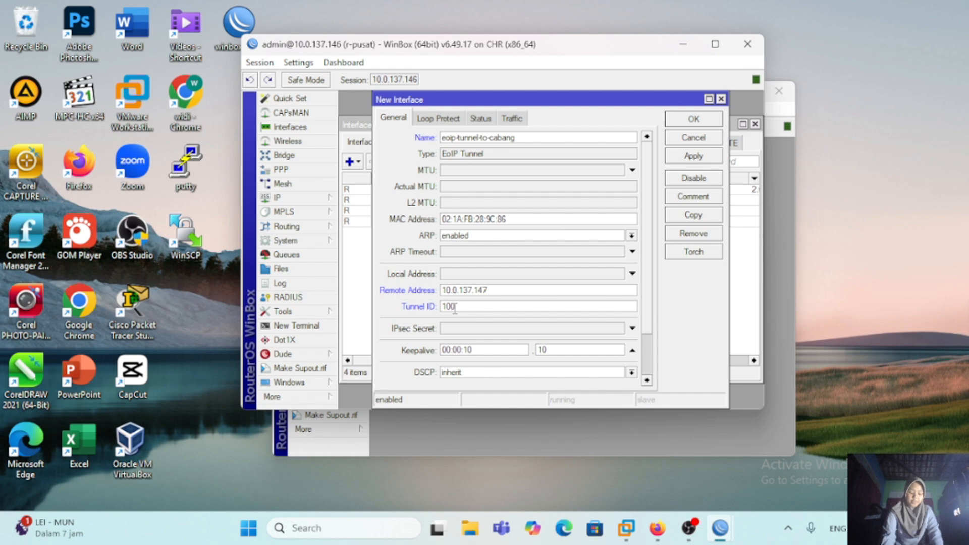
left_click(693, 157)
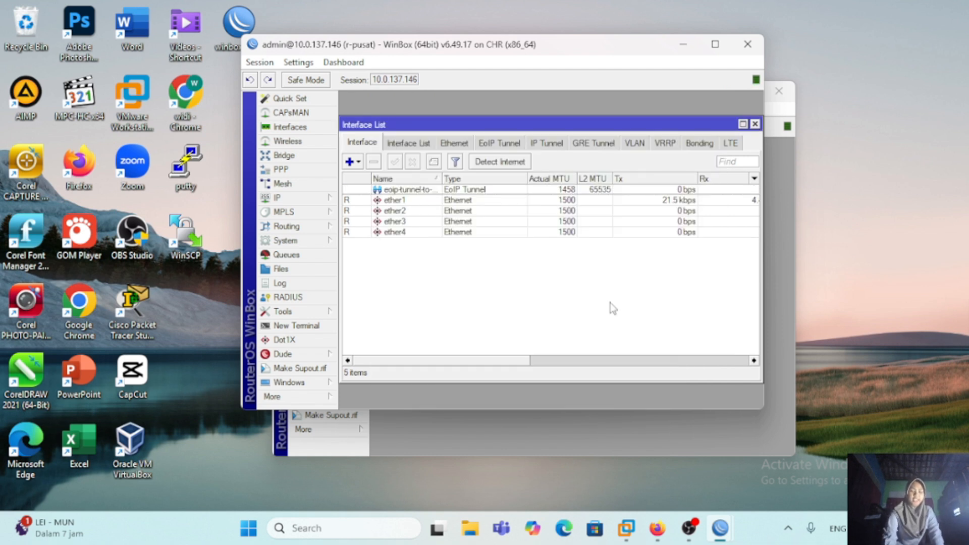
Step: In the WinBox session of r-cabang, start a new EoIP Tunnel interface and name it eoip-tunnel-to-pusat
left_click(779, 275)
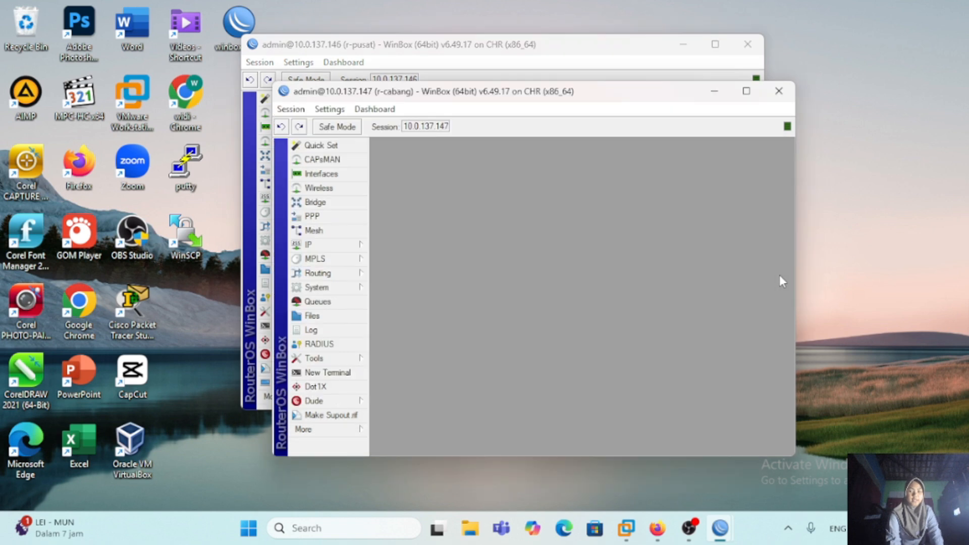
left_click(353, 176)
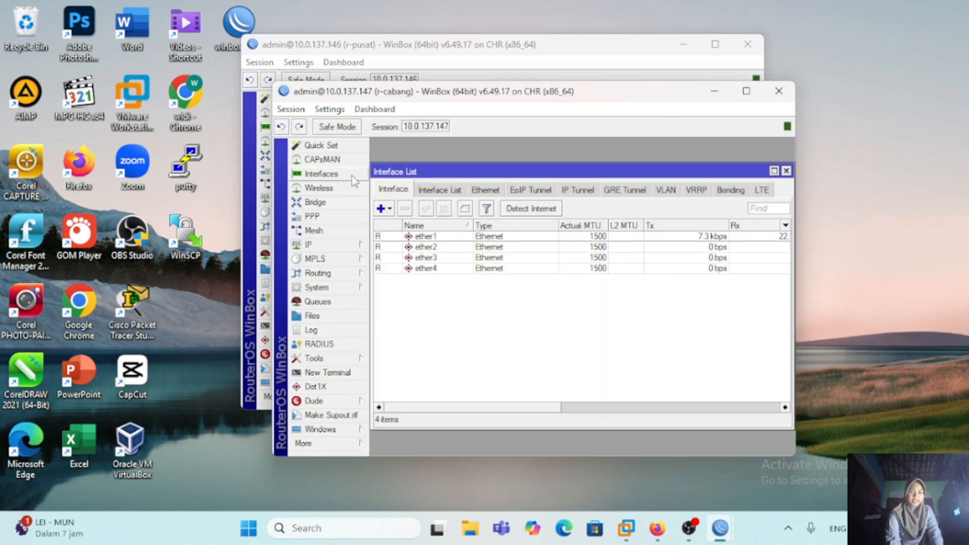
left_click(393, 214)
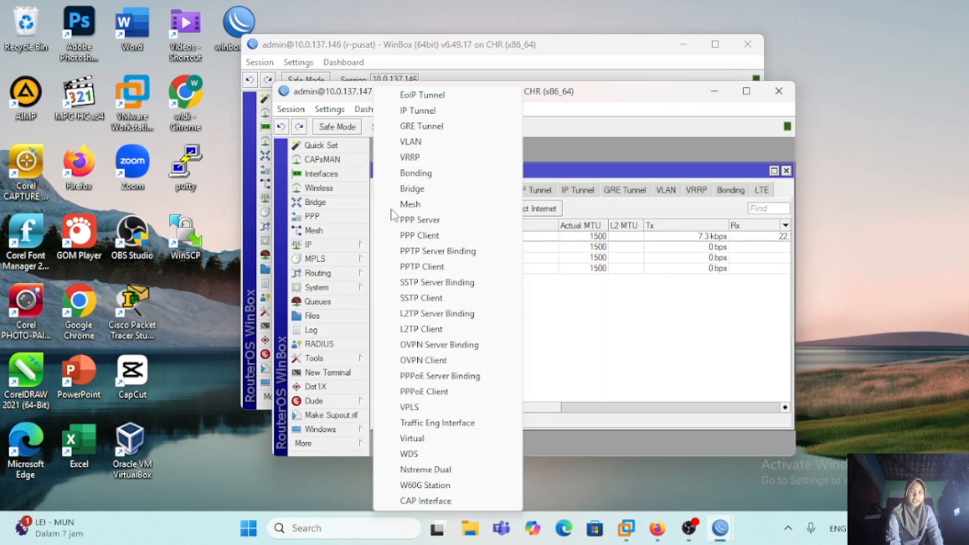
left_click(413, 98)
left_click(521, 183)
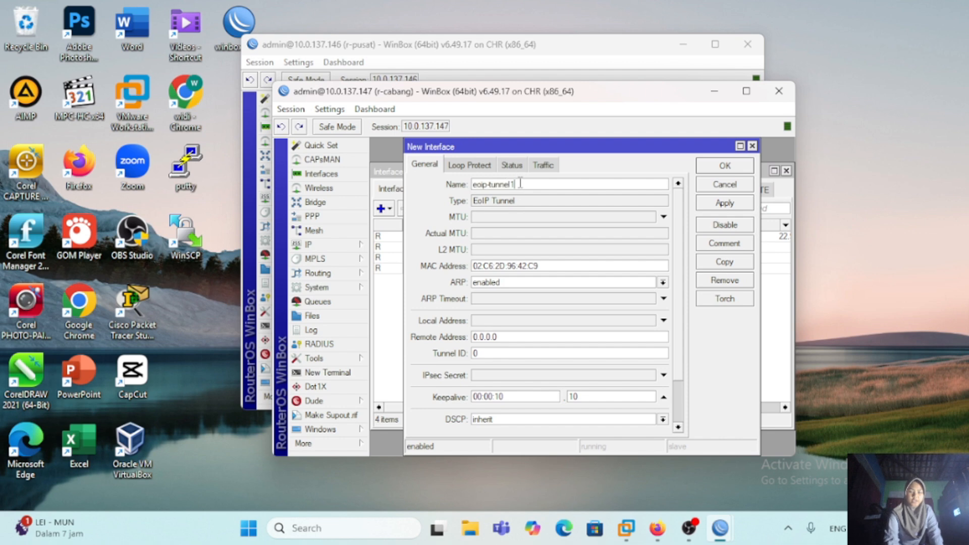
key("BackSpace")
type("-")
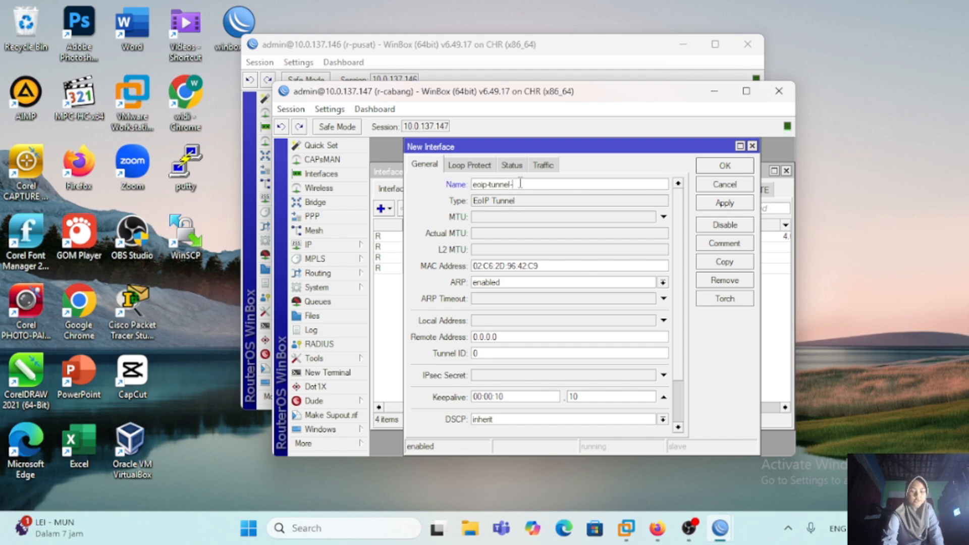
type("to-pusat")
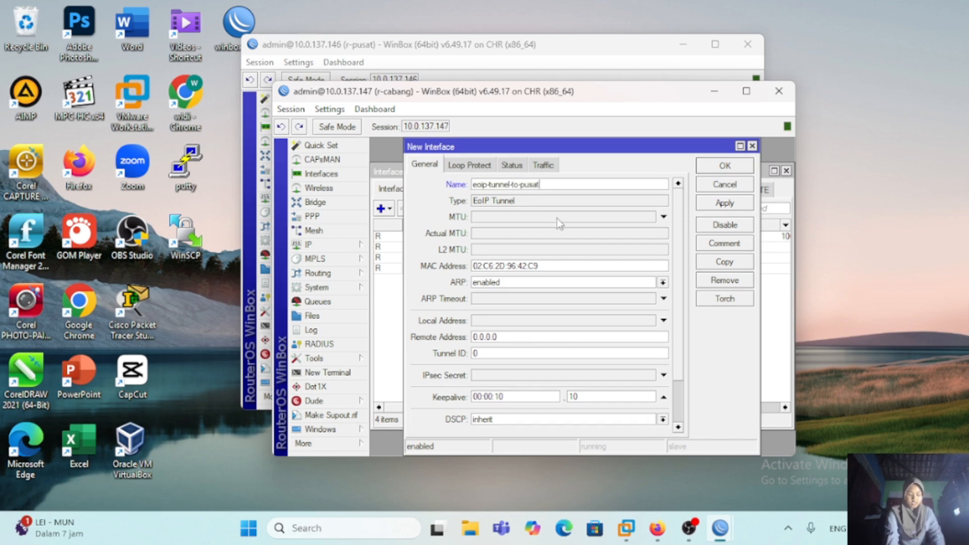
Step: Set the remote address of the new EoIP tunnel on r-cabang to 10.0.137.146
left_click(516, 338)
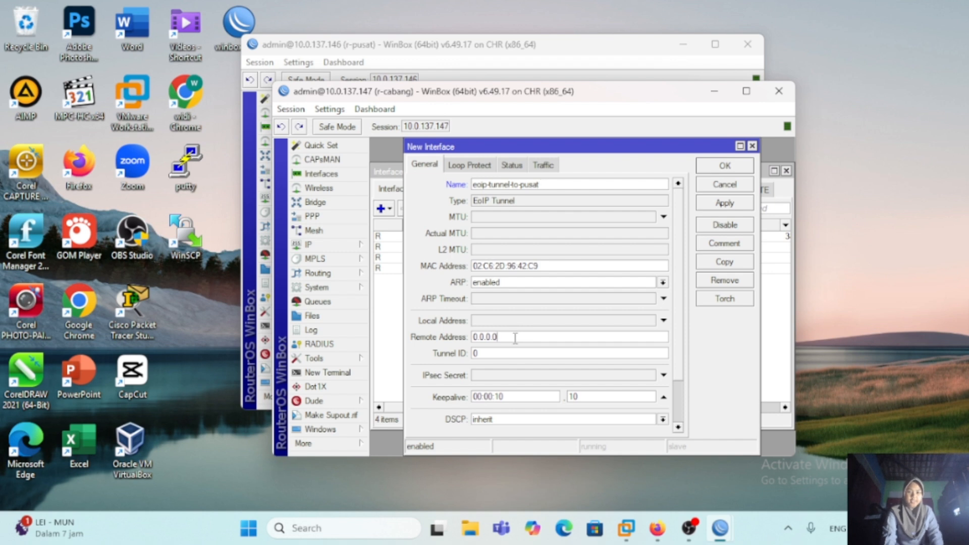
key("BackSpace")
key("BackSpace")
key("BackSpace")
key("BackSpace")
key("BackSpace")
key("BackSpace")
key("BackSpace")
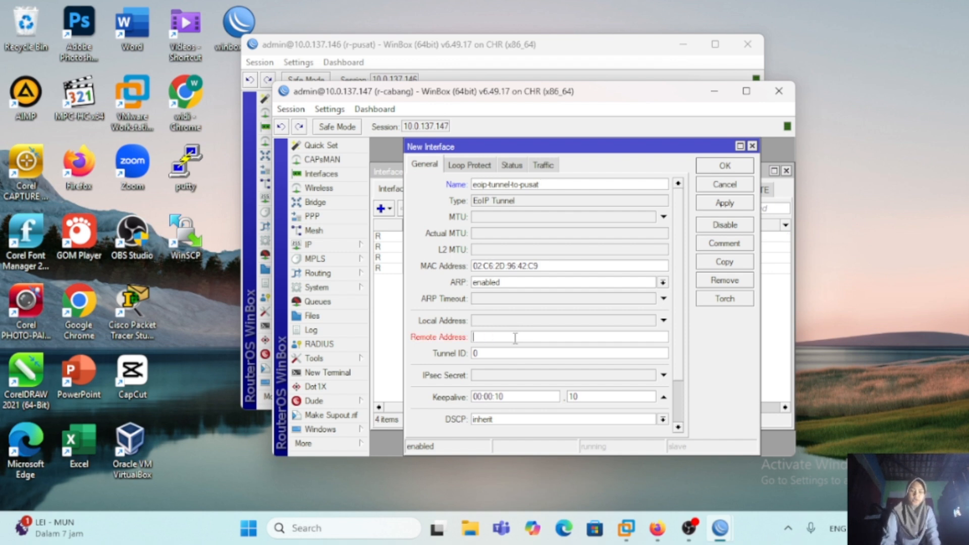
type("10.0.137.146")
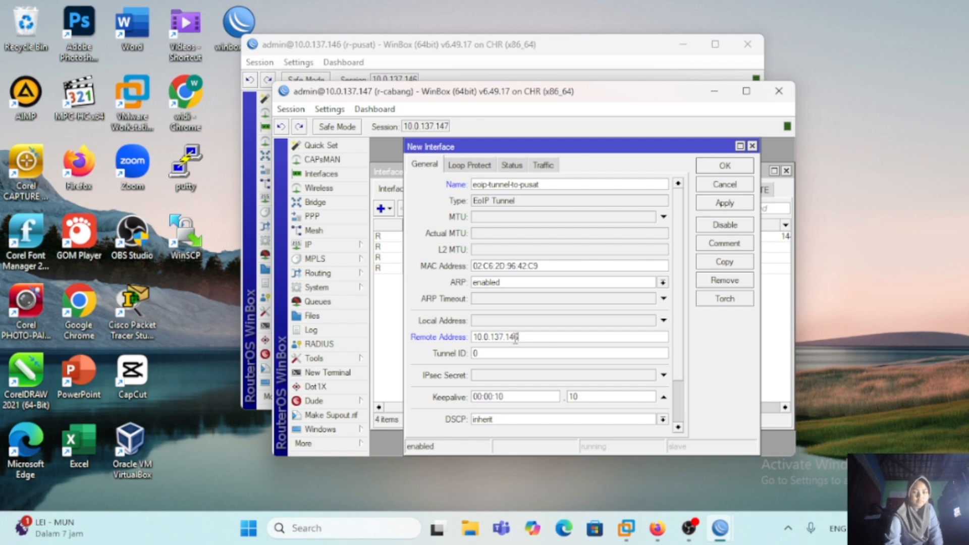
Step: Set the tunnel ID of eoip-tunnel-to-pusat to 100 and save the interface
left_click(498, 356)
key("BackSpace")
type("100")
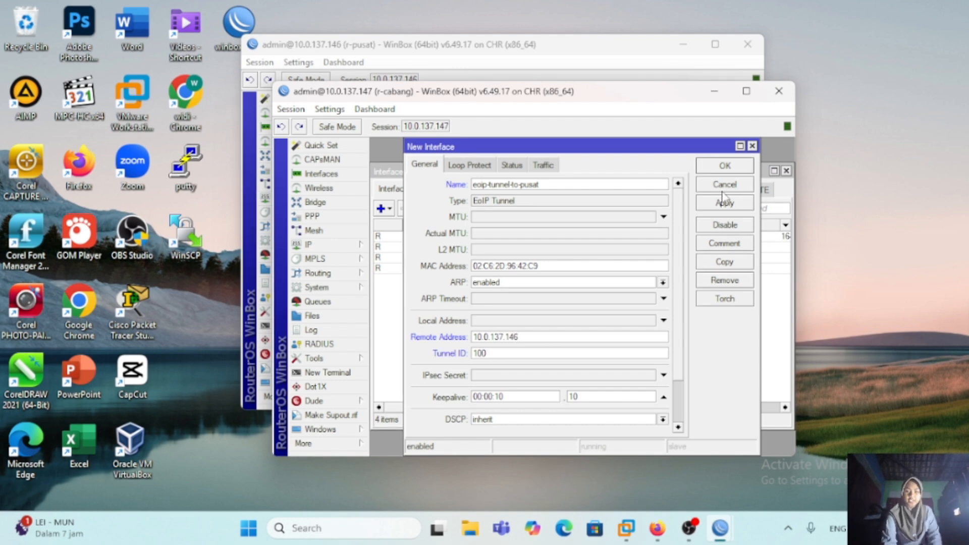
left_click(725, 166)
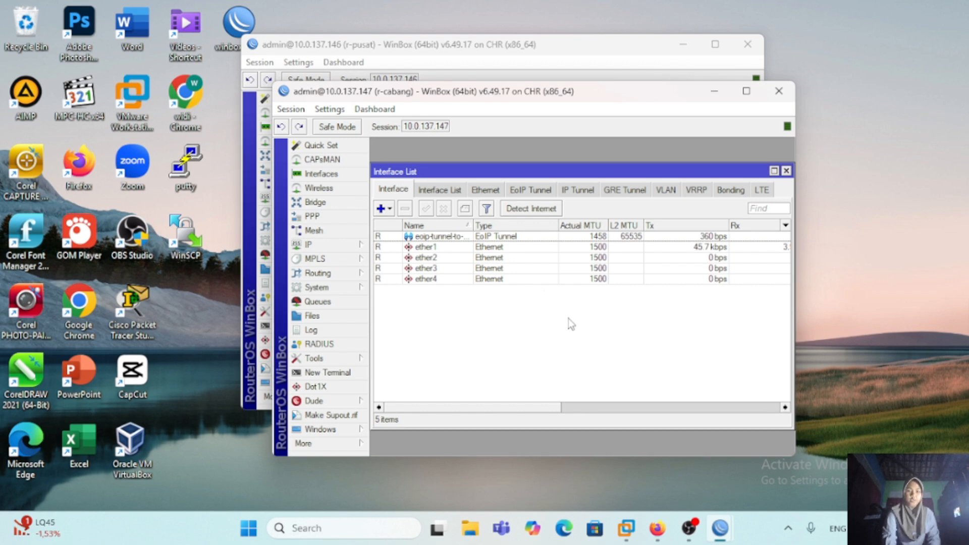
Step: Open a terminal on r-pusat and ping 10.0.137.147 to test the connection to r-cabang
left_click(548, 63)
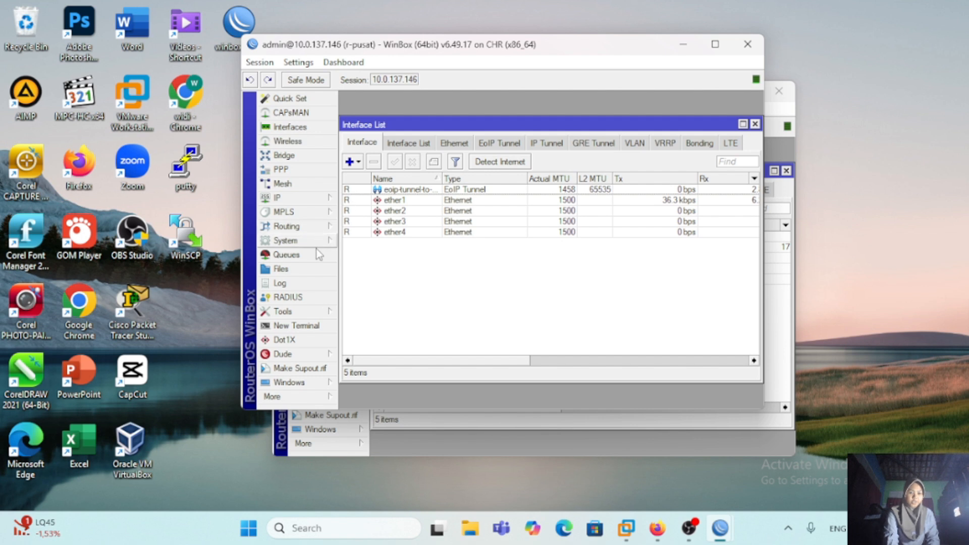
left_click(315, 325)
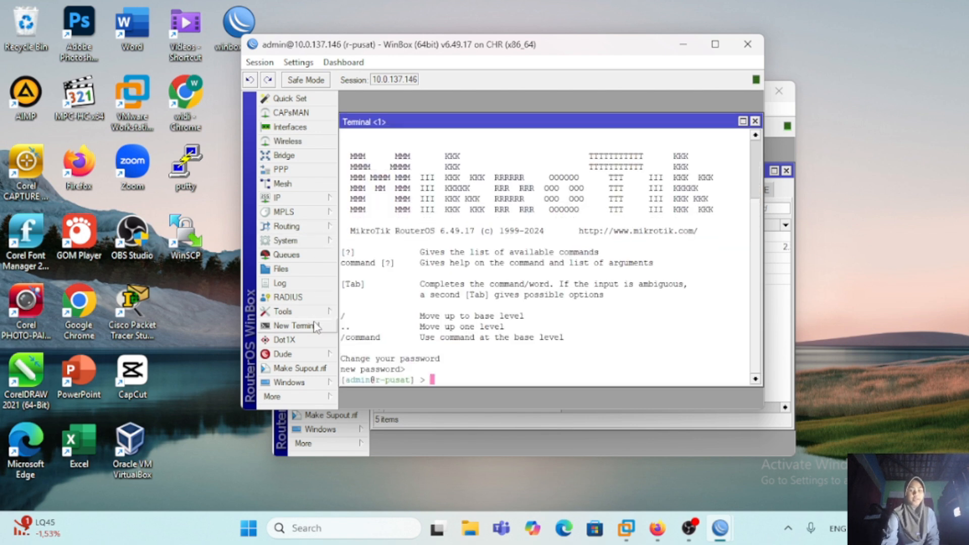
type("ping 10.0.137.147")
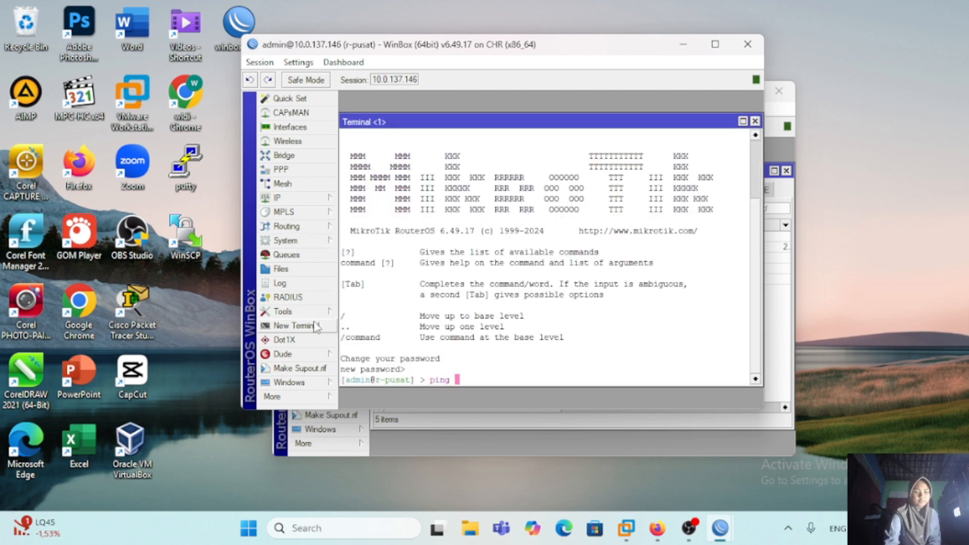
key("Return")
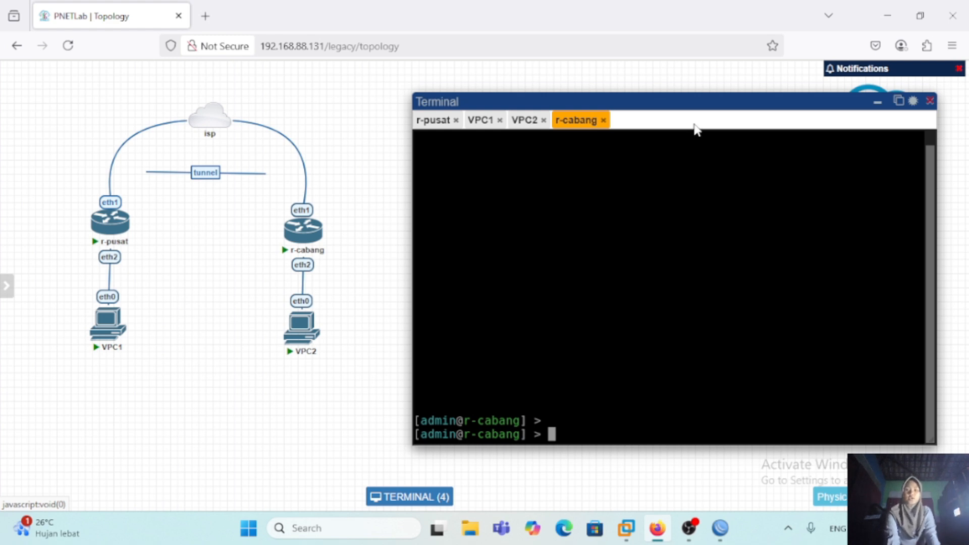
Step: Switch to the WinBox session of r-pusat and create a bridge interface named bridge-for-eoip
left_click(887, 19)
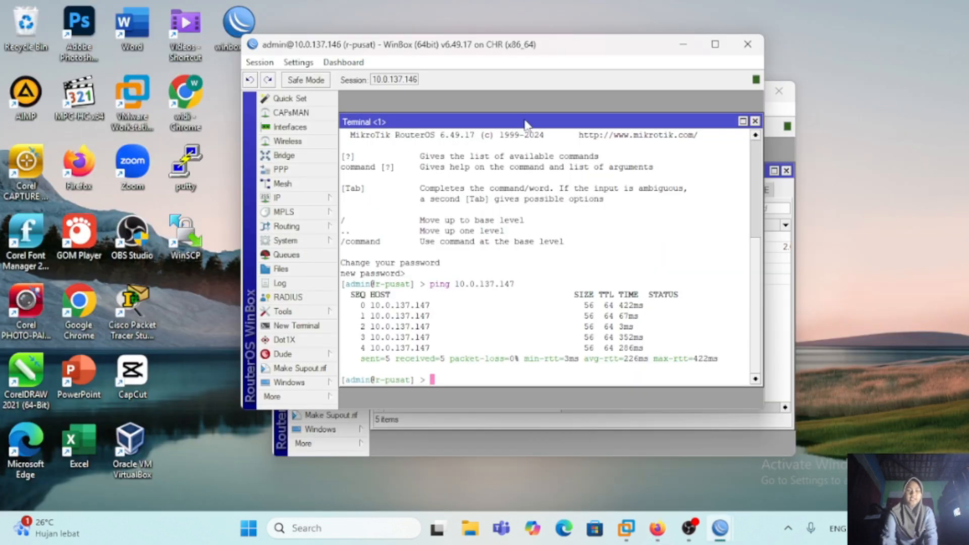
left_click(284, 156)
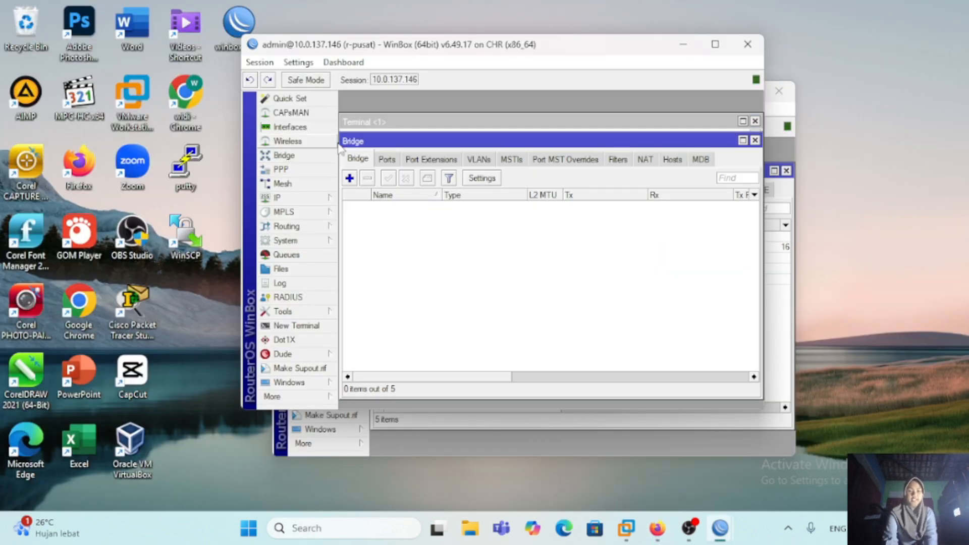
left_click(350, 178)
left_click(525, 140)
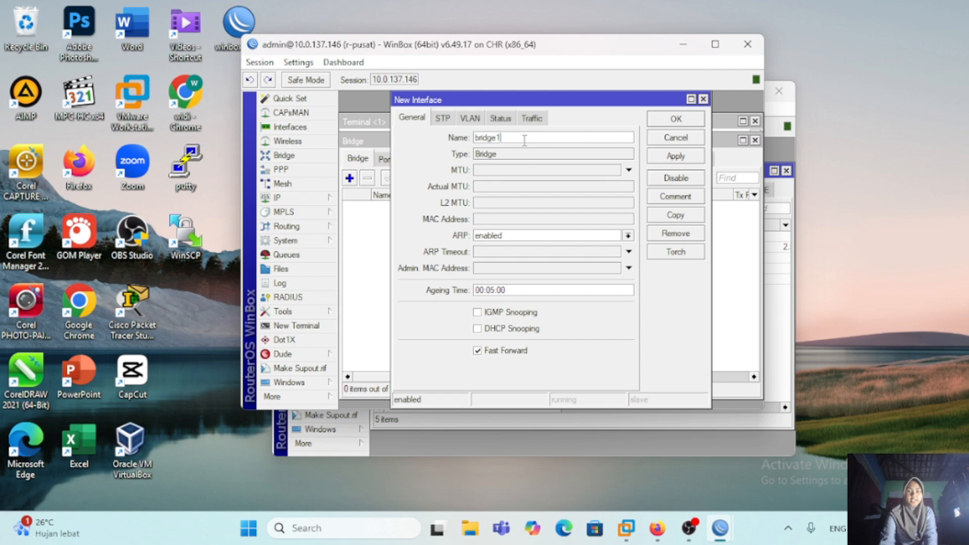
key("BackSpace")
type("-for-eoip")
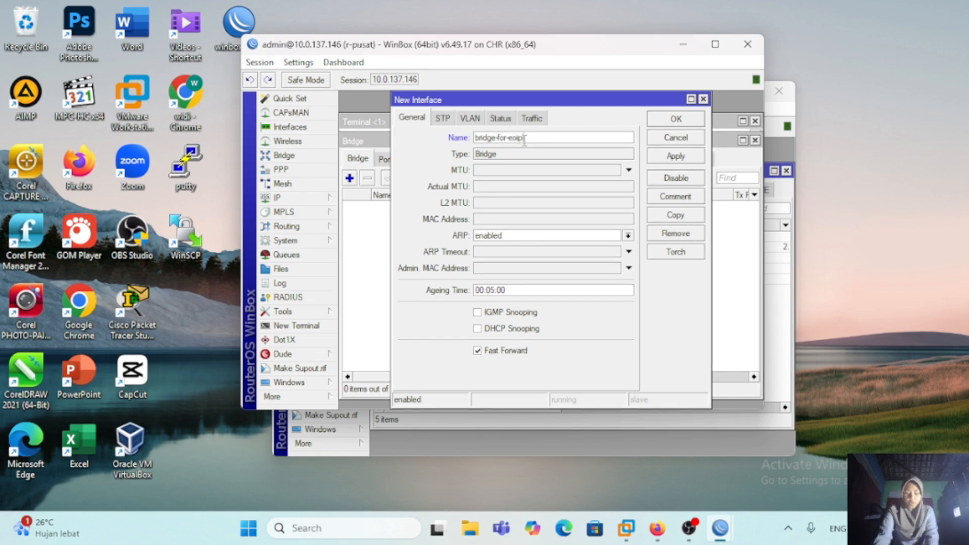
left_click(667, 160)
left_click(677, 120)
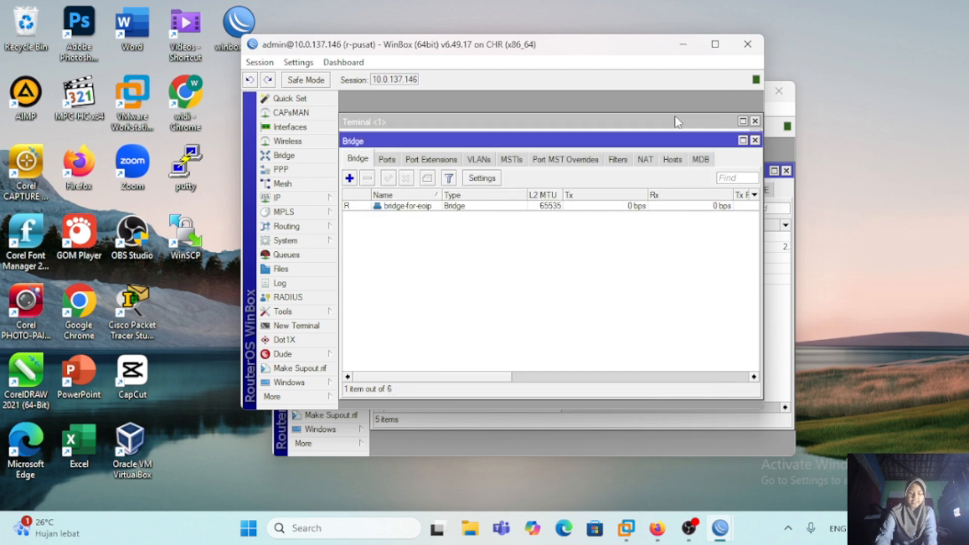
Step: Add ether2 as a port of bridge-for-eoip on r-pusat
left_click(388, 159)
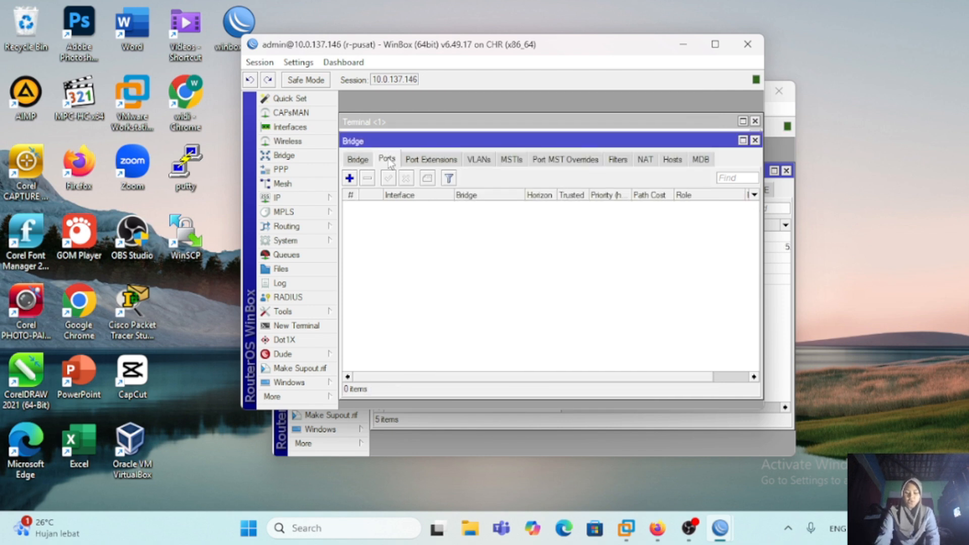
left_click(350, 178)
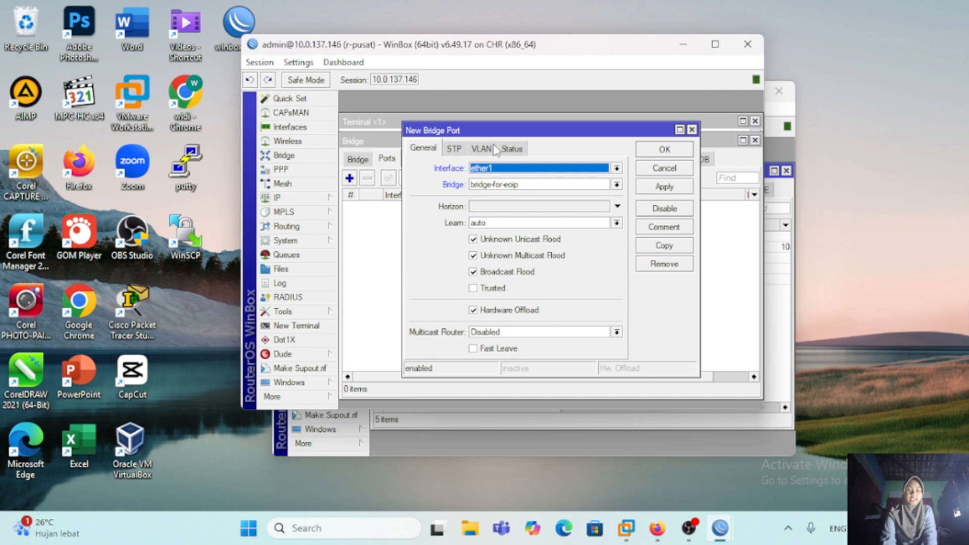
left_click(617, 169)
left_click(505, 211)
left_click(665, 187)
Step: Copy the ether2 bridge port on r-pusat and save the copy with eoip-tunnel-to-cabang as its interface
left_click(664, 245)
left_click(617, 169)
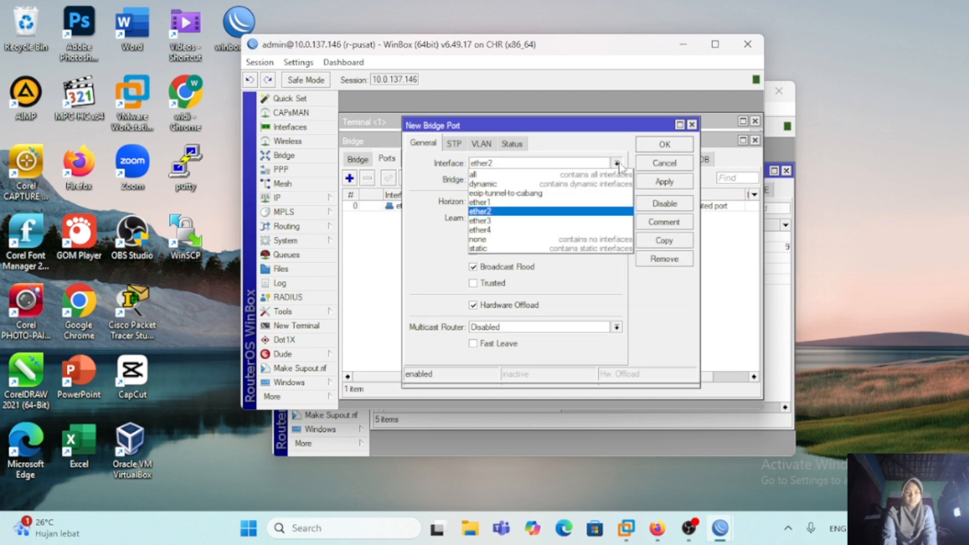
left_click(504, 207)
left_click(665, 187)
left_click(664, 150)
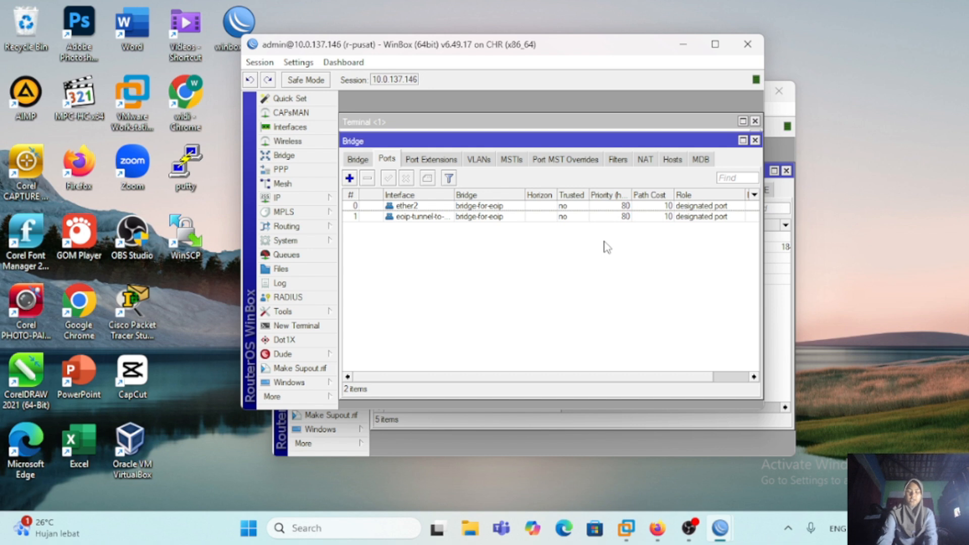
Step: In the WinBox session of r-cabang, create a bridge interface named bridge-for-eoip
left_click(779, 303)
left_click(352, 204)
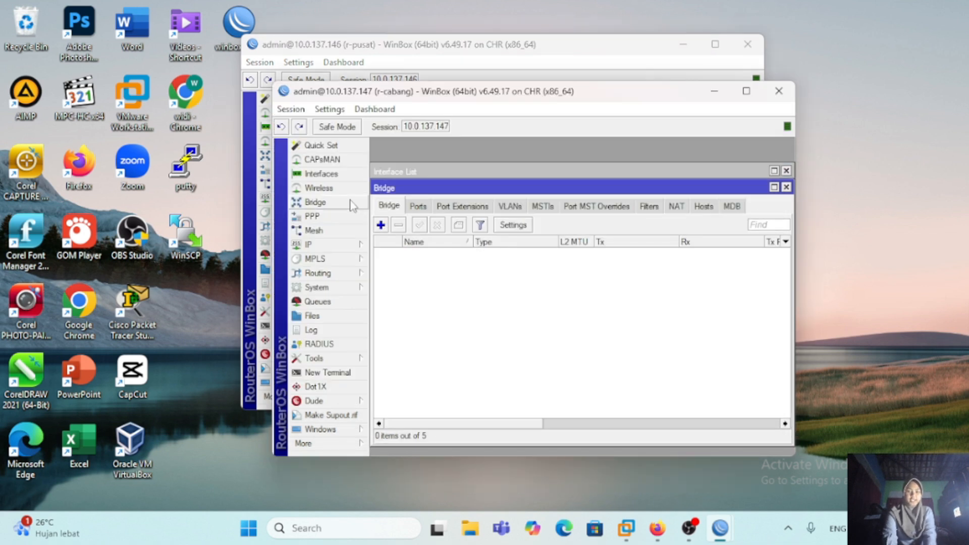
left_click(381, 226)
left_click(551, 185)
key("BackSpace")
type("-for-eoip")
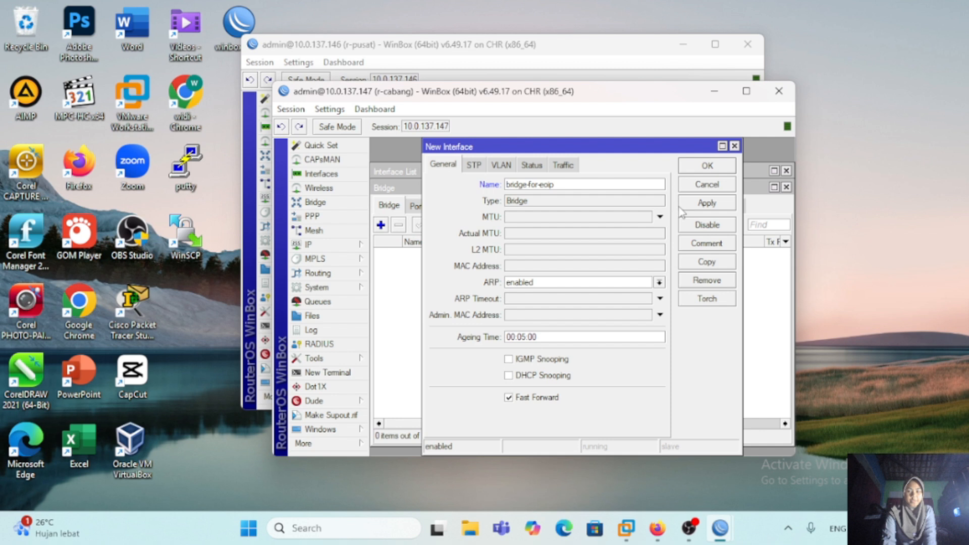
left_click(703, 167)
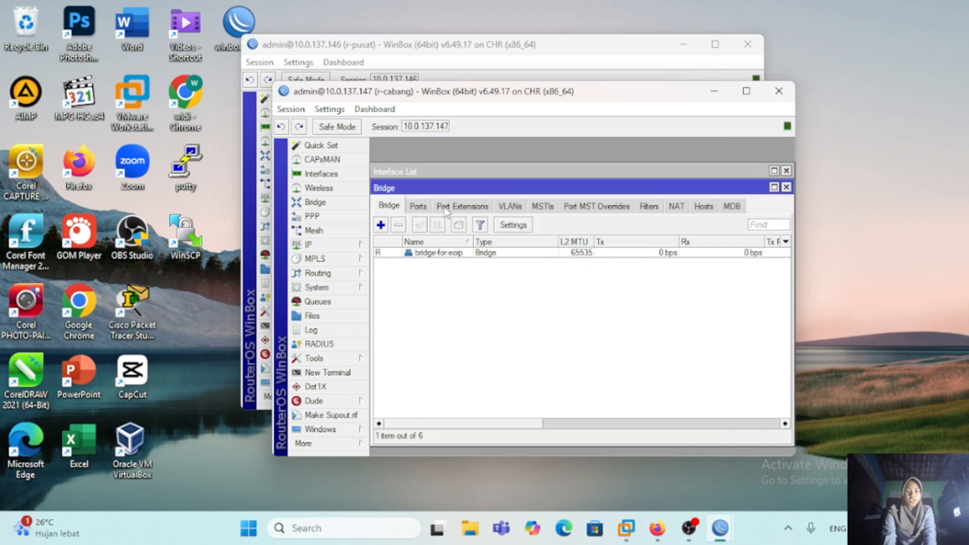
Step: Add ether2 and eoip-tunnel-to-pusat as ports of bridge-for-eoip on r-cabang
left_click(417, 206)
left_click(381, 225)
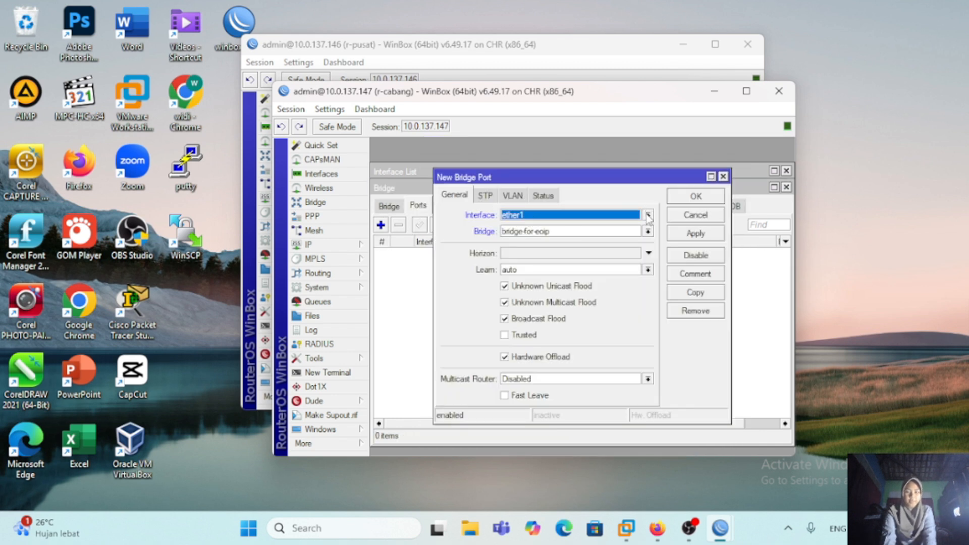
left_click(648, 215)
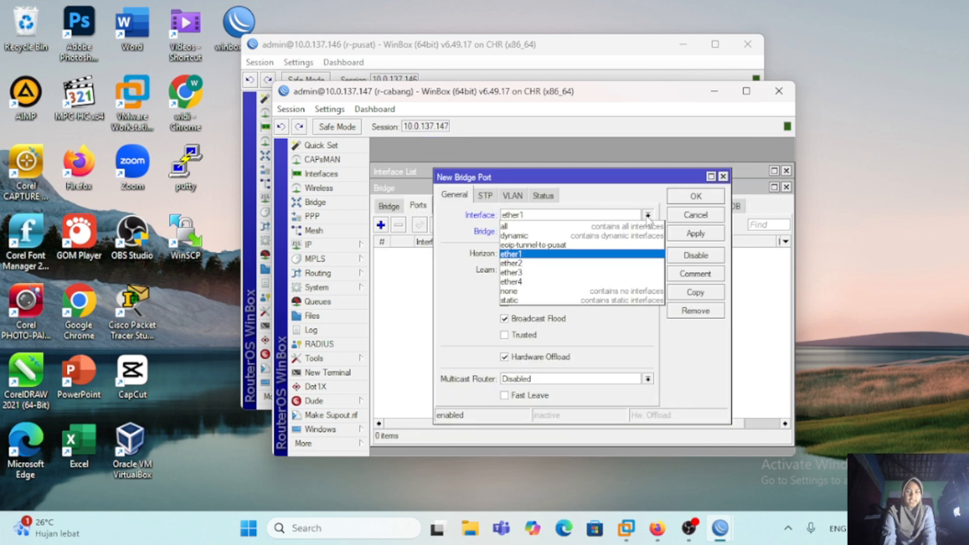
left_click(595, 264)
left_click(697, 235)
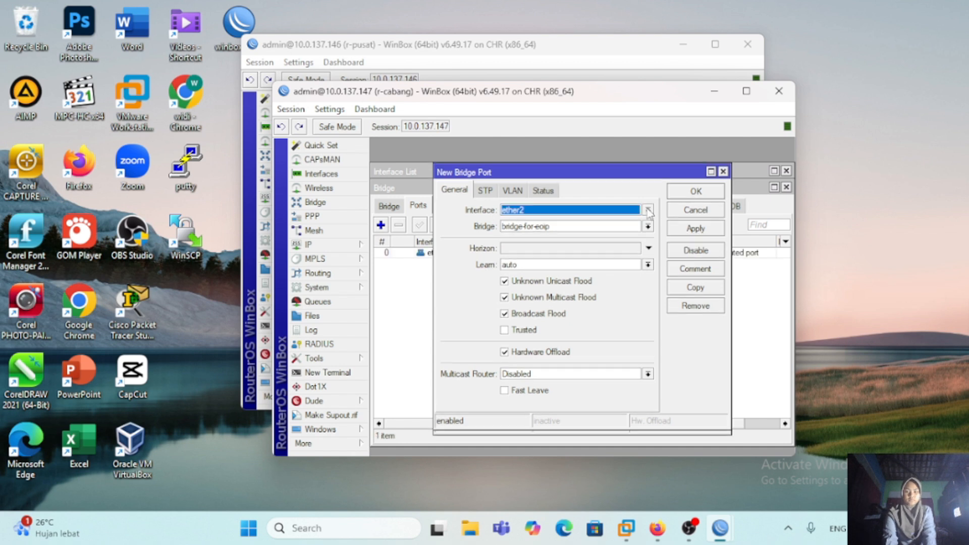
left_click(696, 198)
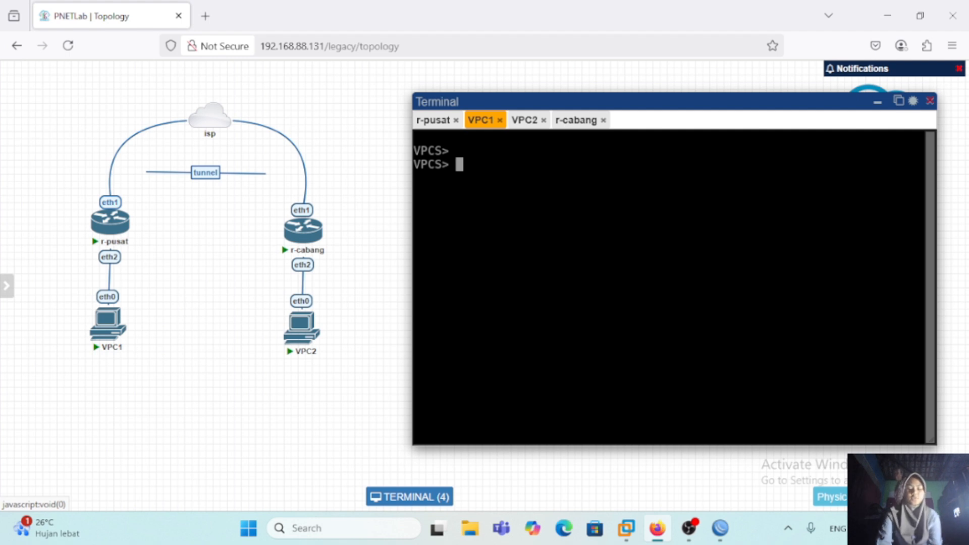
Step: In the PNETLab terminals, assign 192.168.1.6/24 to VPC1 and 192.168.1.7/24 to VPC2
type("ip 192.168.1.6/24")
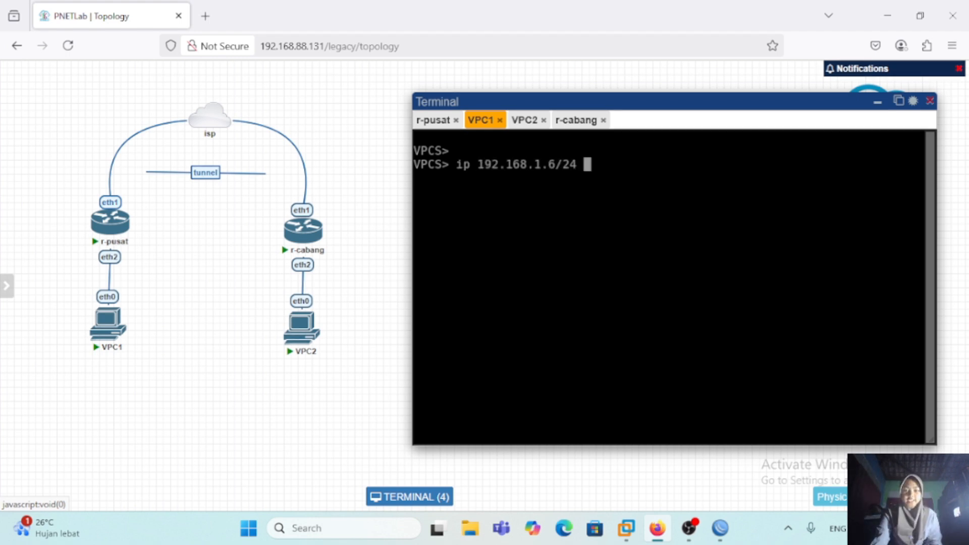
key("Return")
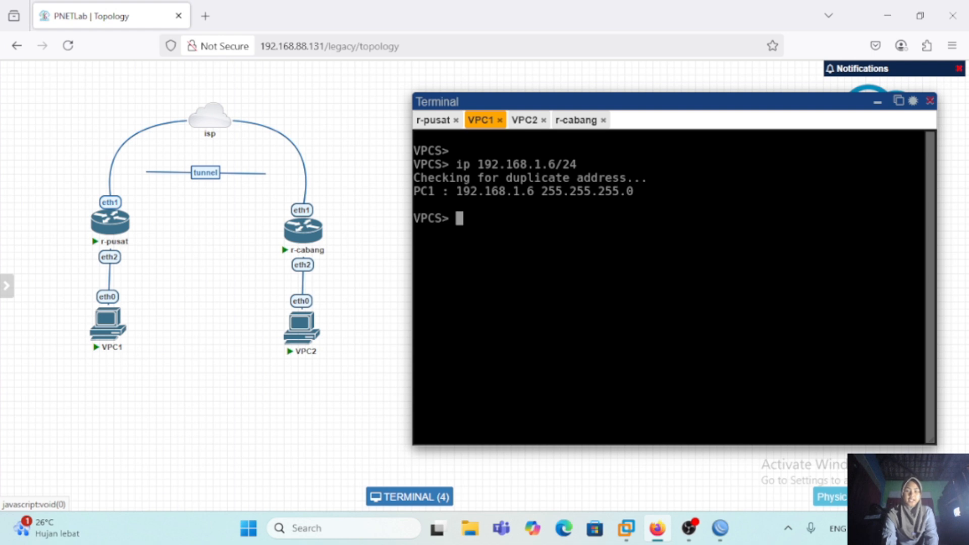
left_click(523, 121)
type("ip 192.168.1.7/24")
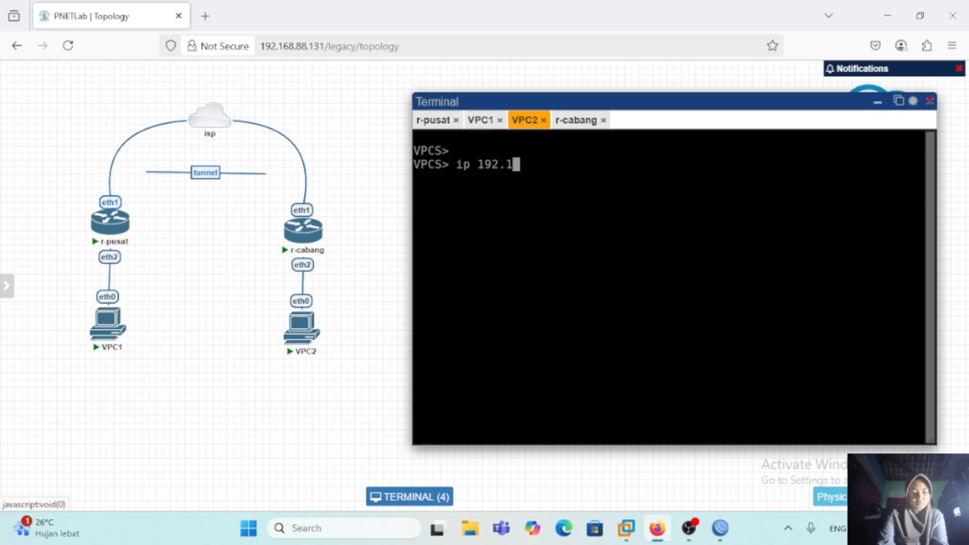
key("Return")
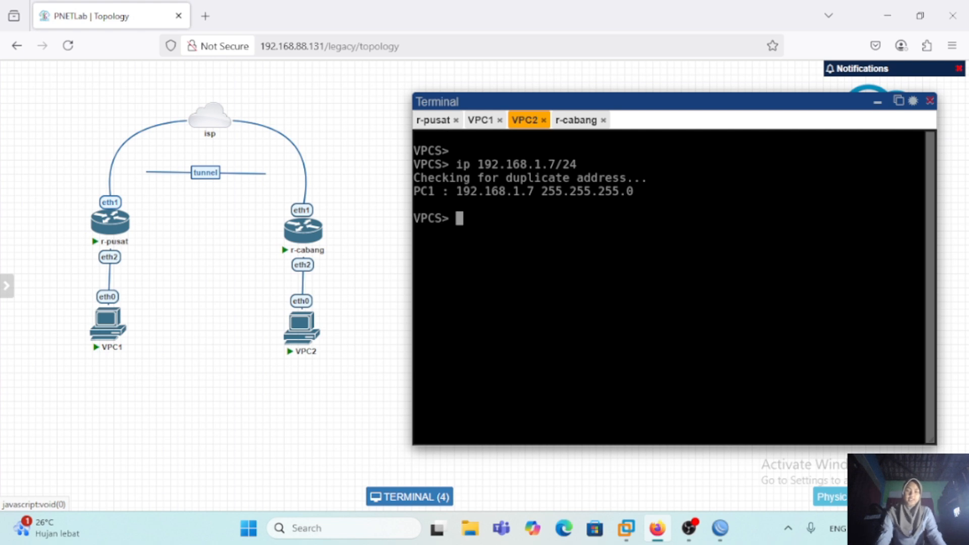
Step: Ping 192.168.1.6 from VPC2 to test the connection to VPC1 through the tunnel
type("ping 192.168.1.6")
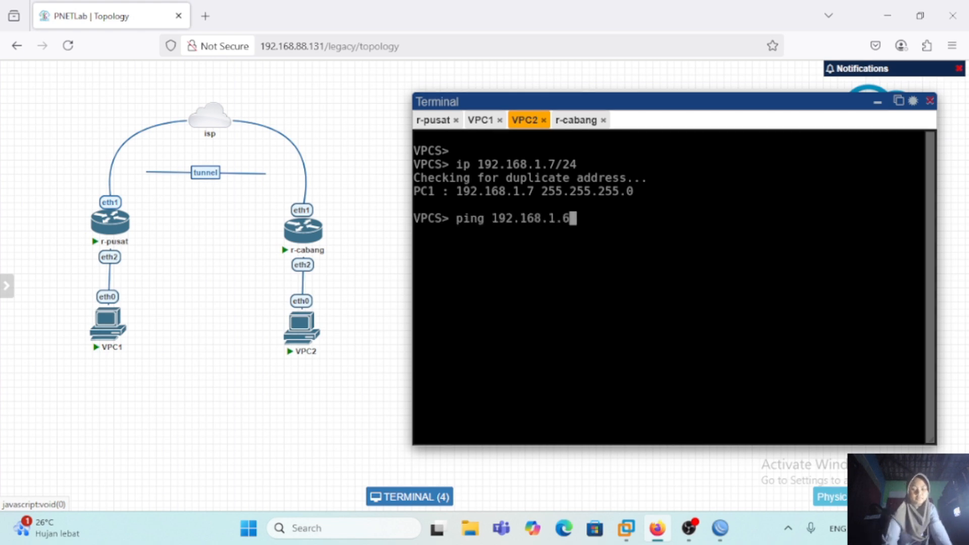
key("Return")
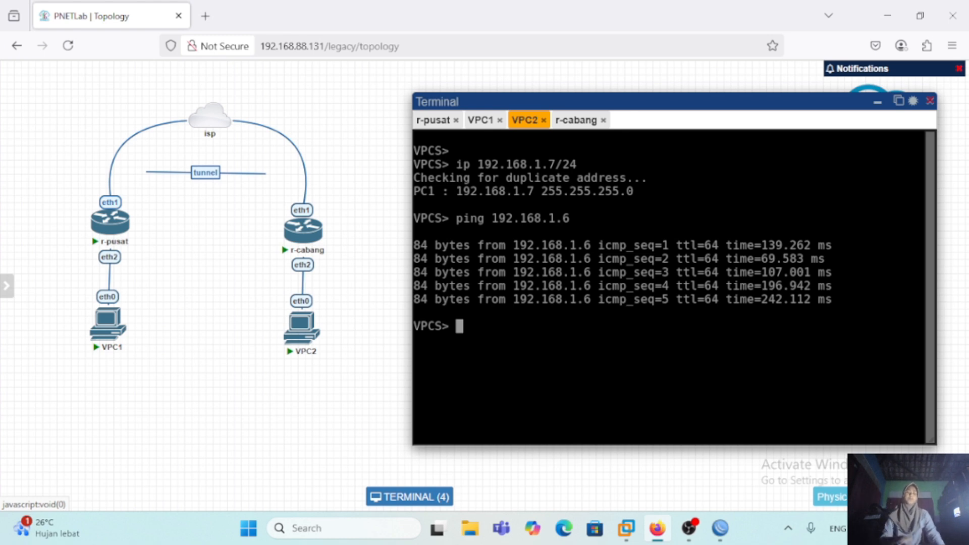
key("Return")
key("Return")
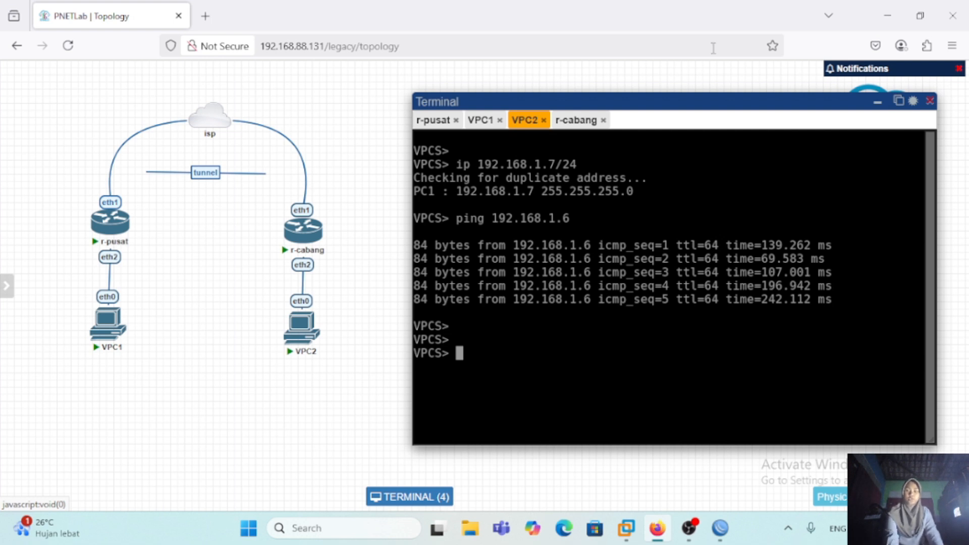
Step: Return to the WinBox session of r-pusat and add the IP address 192.168.1.1/24 on bridge-for-eoip
left_click(887, 15)
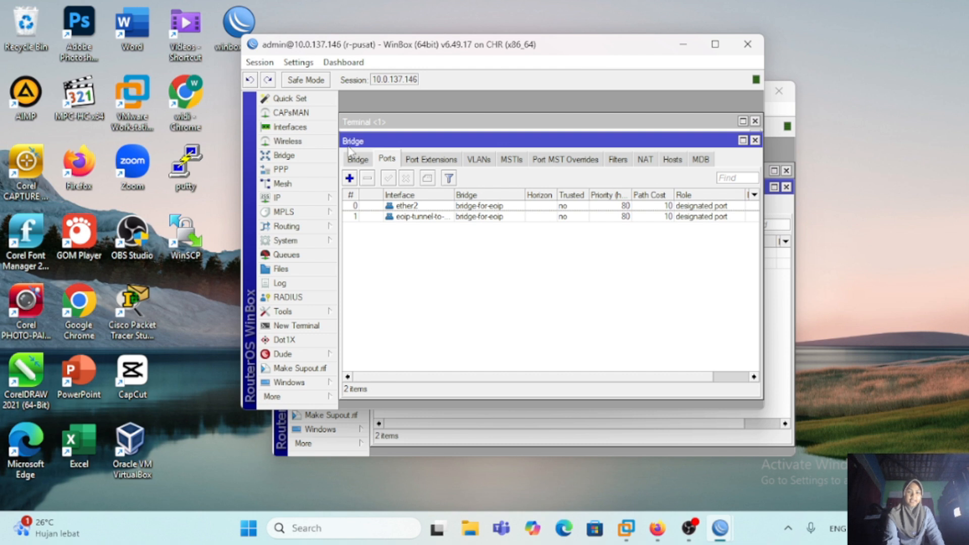
left_click(304, 198)
left_click(364, 176)
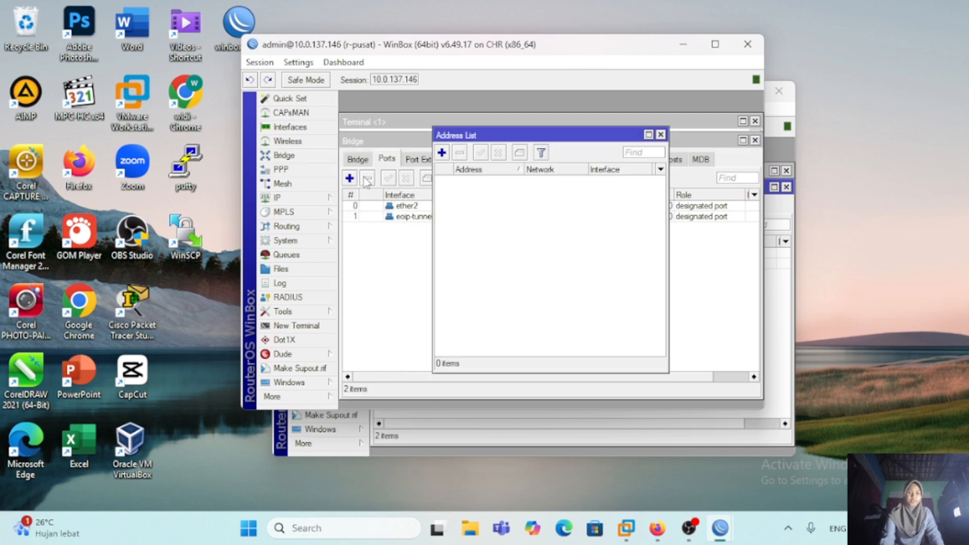
left_click(441, 152)
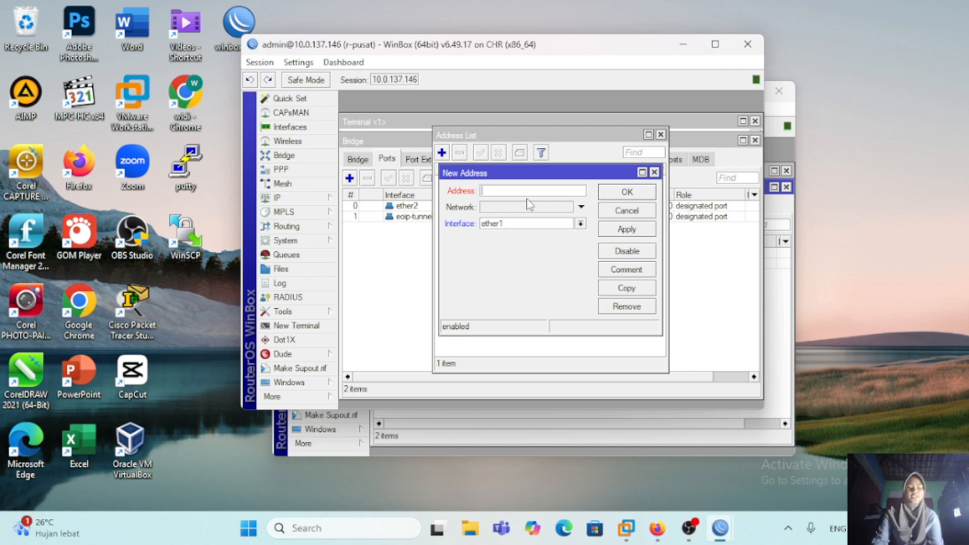
type("192.168.1.1/24")
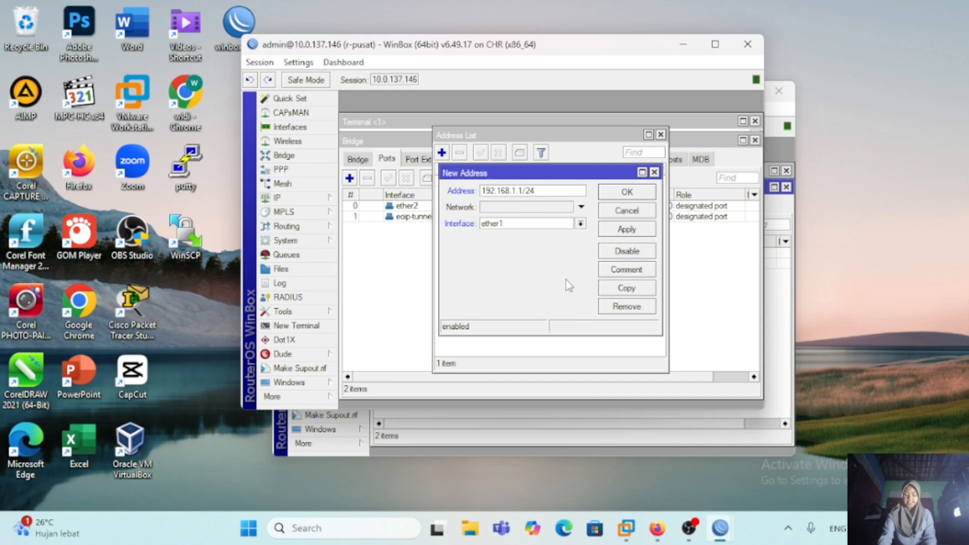
left_click(581, 224)
left_click(591, 232)
left_click(616, 231)
left_click(640, 194)
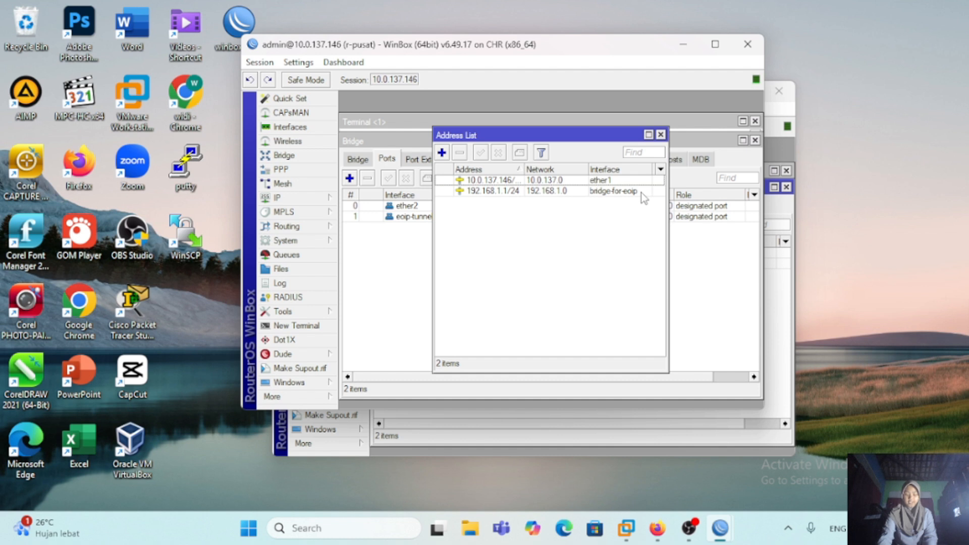
Step: In the WinBox session of r-cabang, add the IP address 192.168.1.2/24 on bridge-for-eoip
left_click(781, 288)
left_click(332, 246)
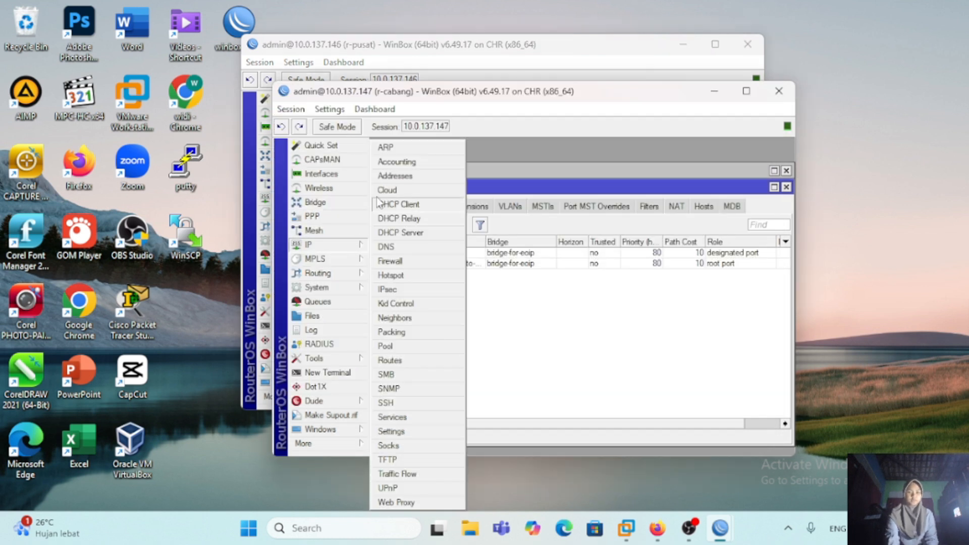
left_click(391, 177)
left_click(473, 200)
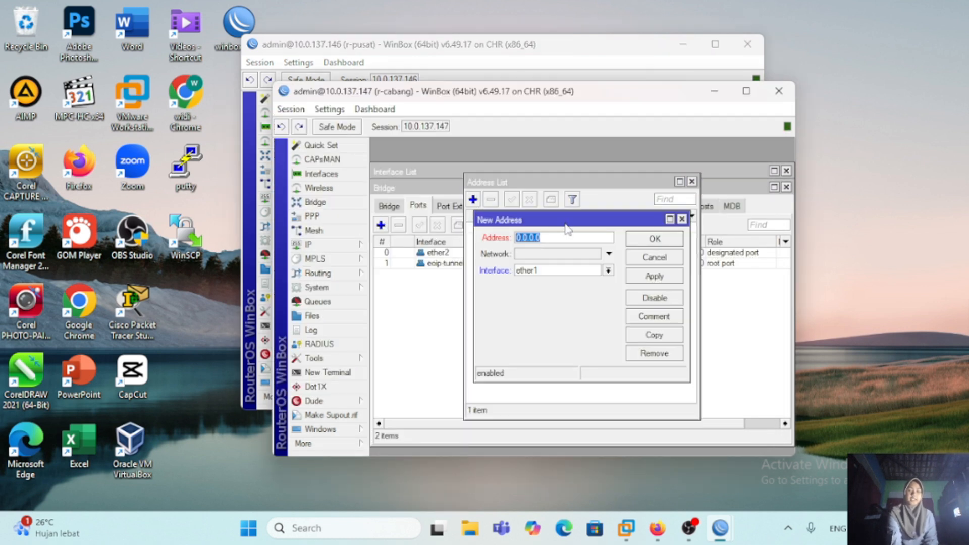
key("BackSpace")
type("192.168.1.2/14")
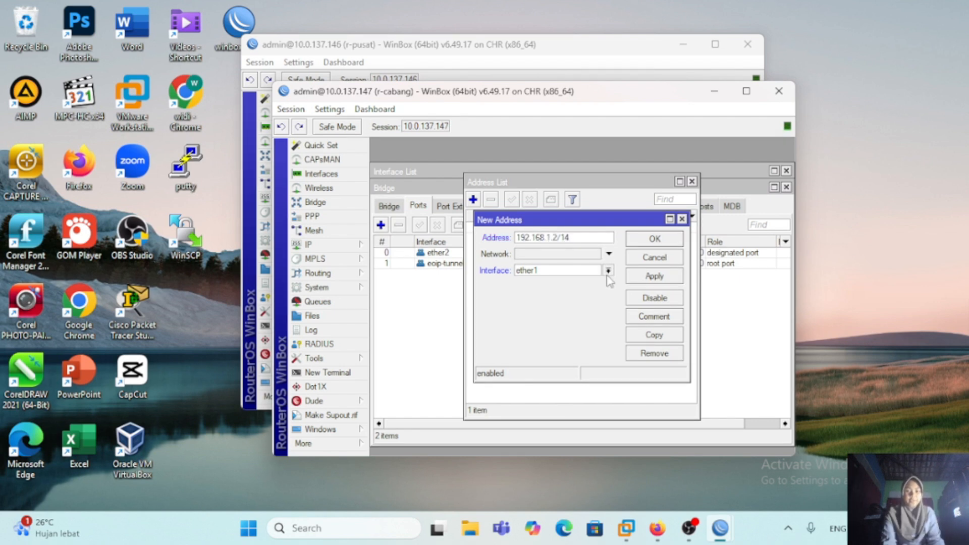
left_click(565, 238)
key("BackSpace")
type("2")
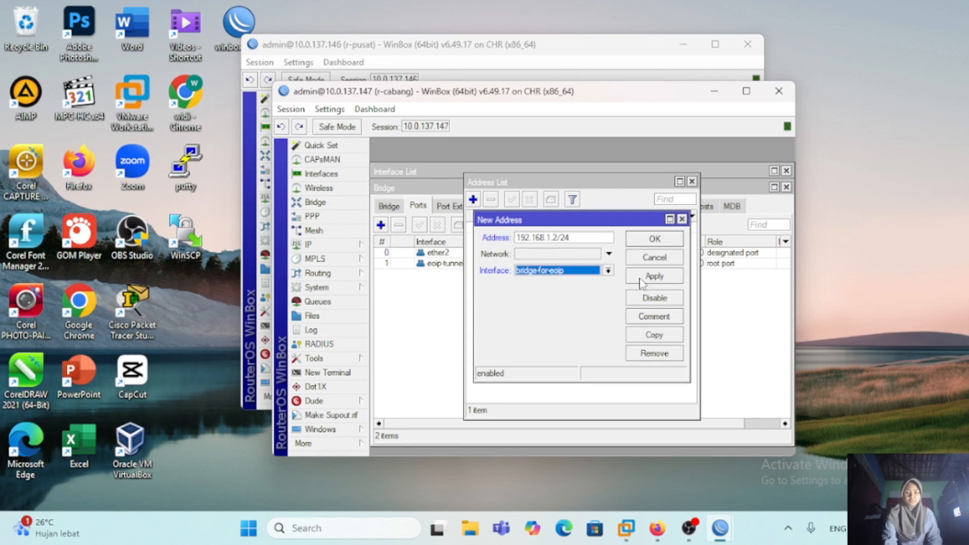
left_click(641, 279)
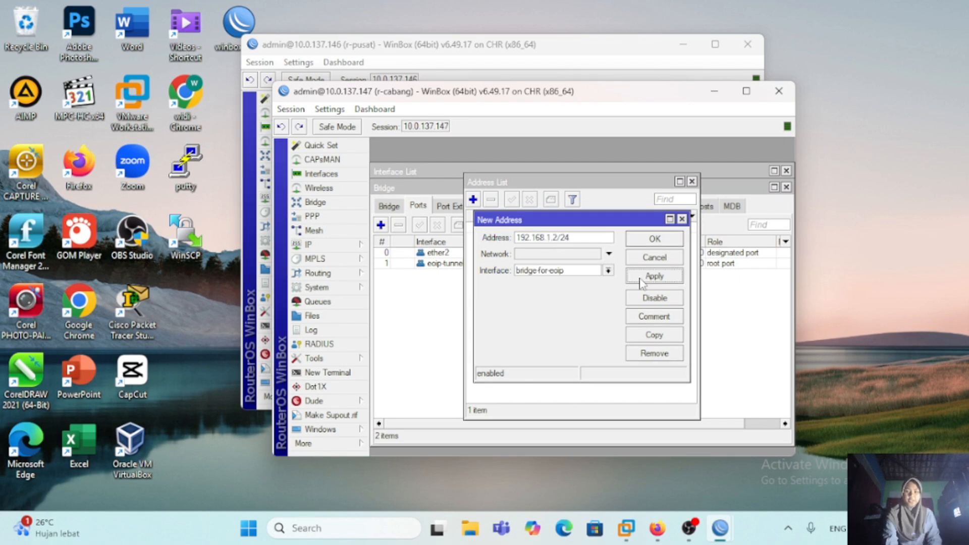
left_click(662, 241)
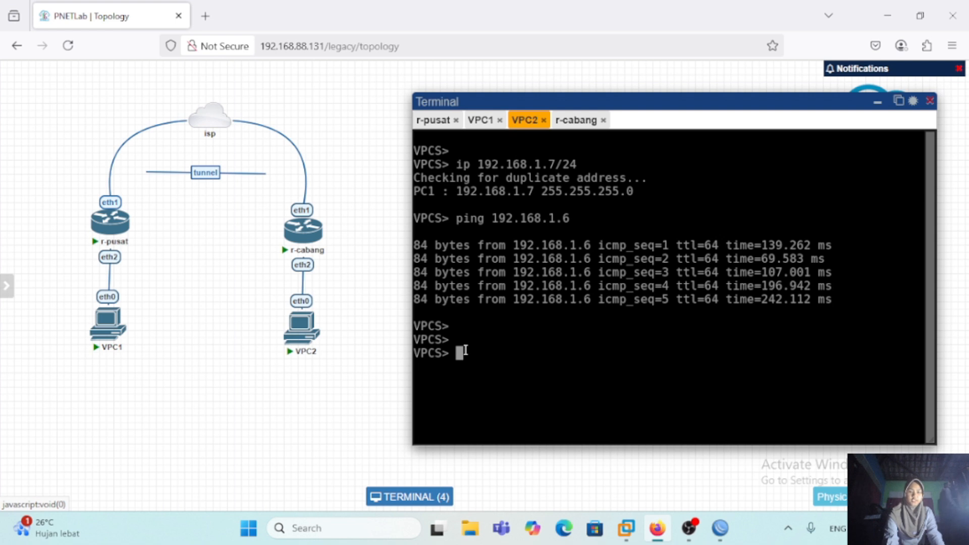
Step: Clear the VPC2 terminal in PNETLab and ping 192.168.1.2 to test the connection to r-cabang's bridge
key("ctrl+l")
key("Return")
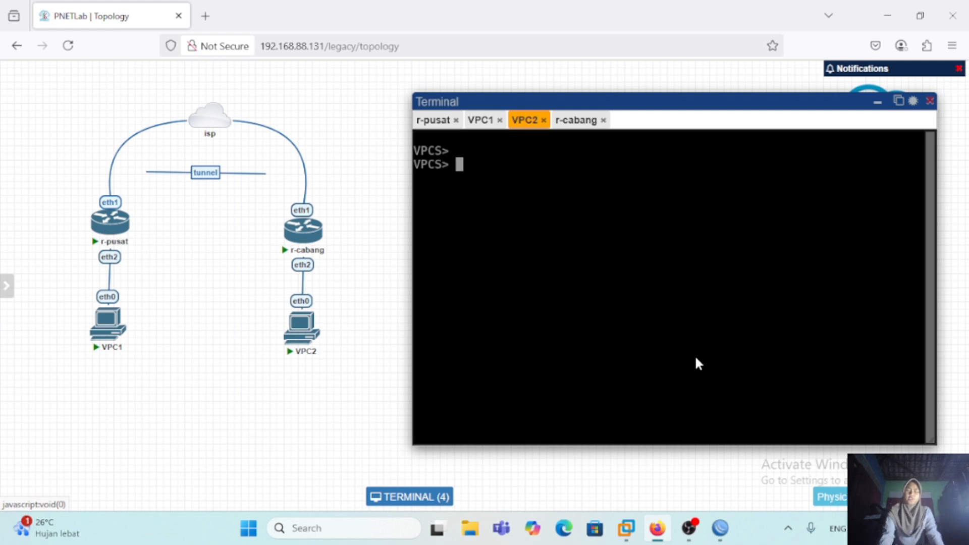
type("ping 192.168.1.2")
key("Return")
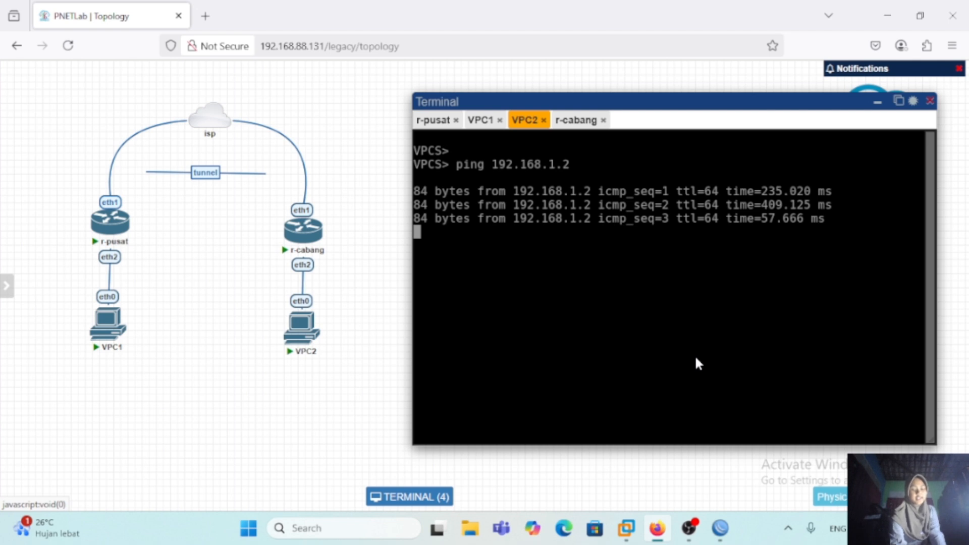
Step: Stop the running ping on VPC2 and ping 192.168.1.1 from VPC1 to test the connection to r-pusat's bridge
key("ctrl+c")
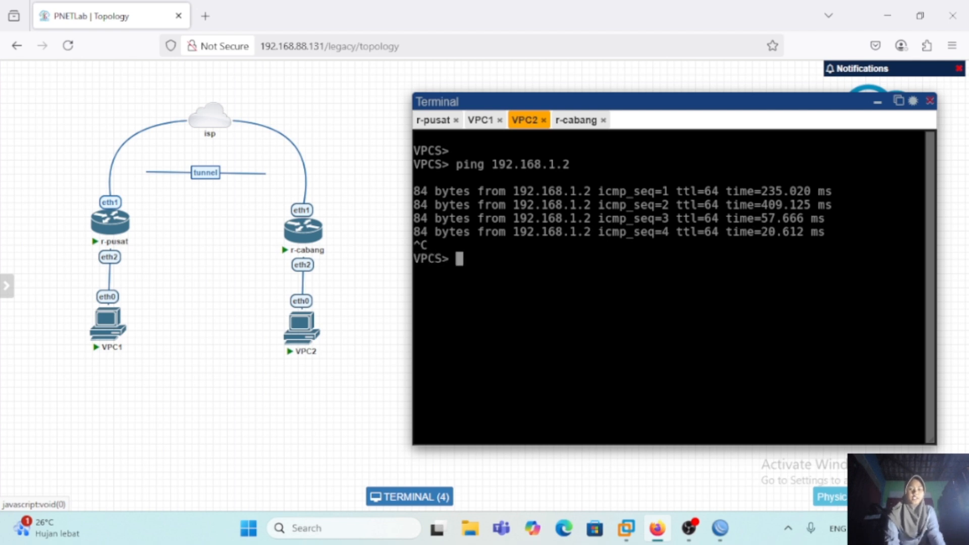
left_click(480, 120)
type("ping 192.168.1.1")
key("Return")
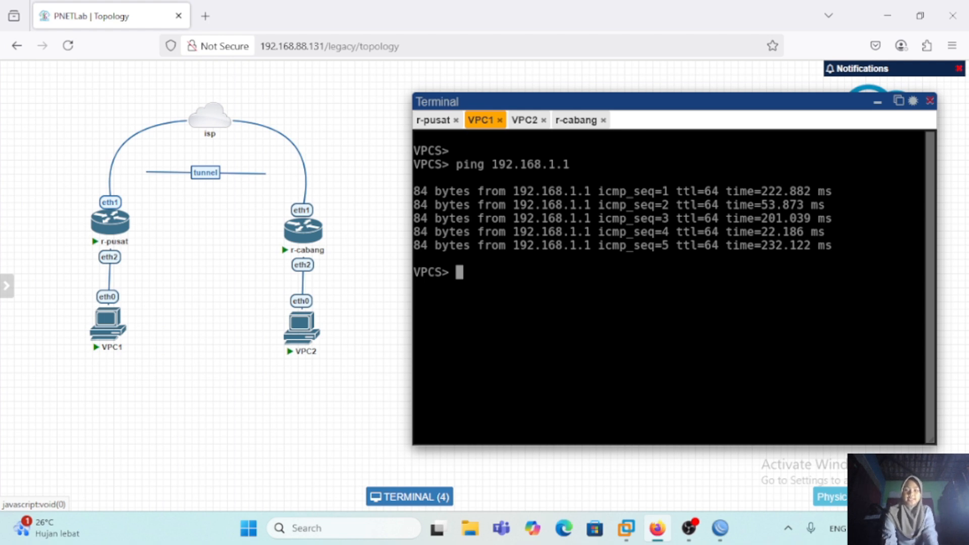
Step: In the WinBox session of r-pusat, add a srcnat firewall NAT rule with out interface ether1 and action masquerade
left_click(713, 446)
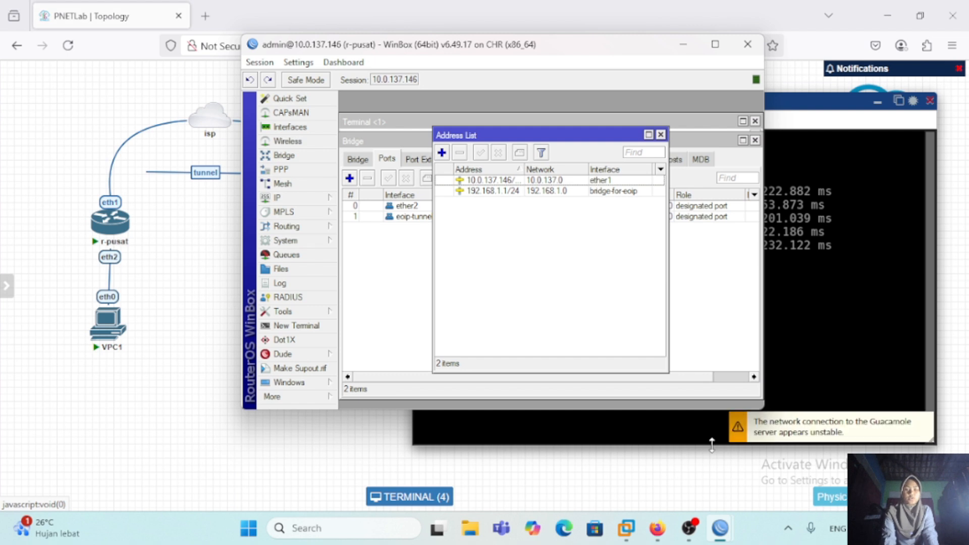
left_click(283, 197)
left_click(372, 264)
left_click(349, 136)
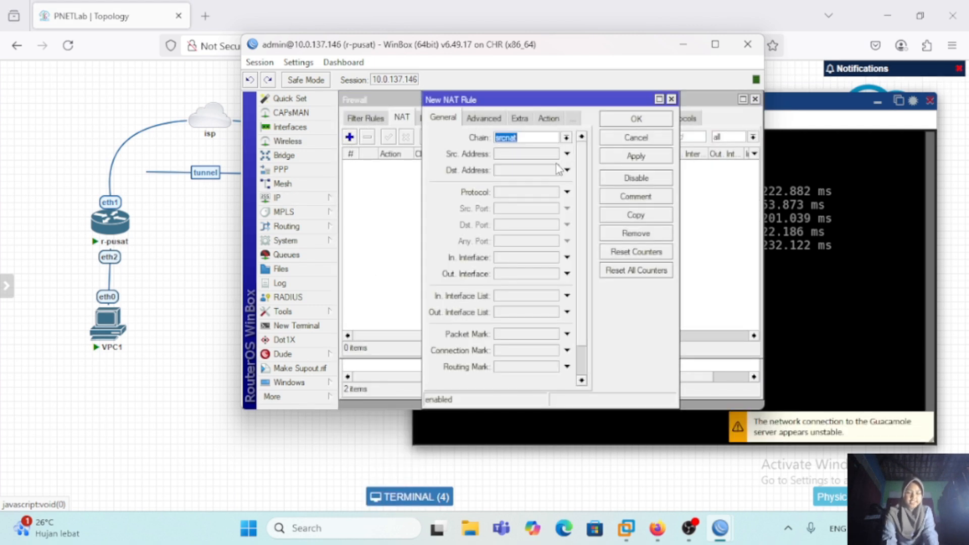
left_click(546, 276)
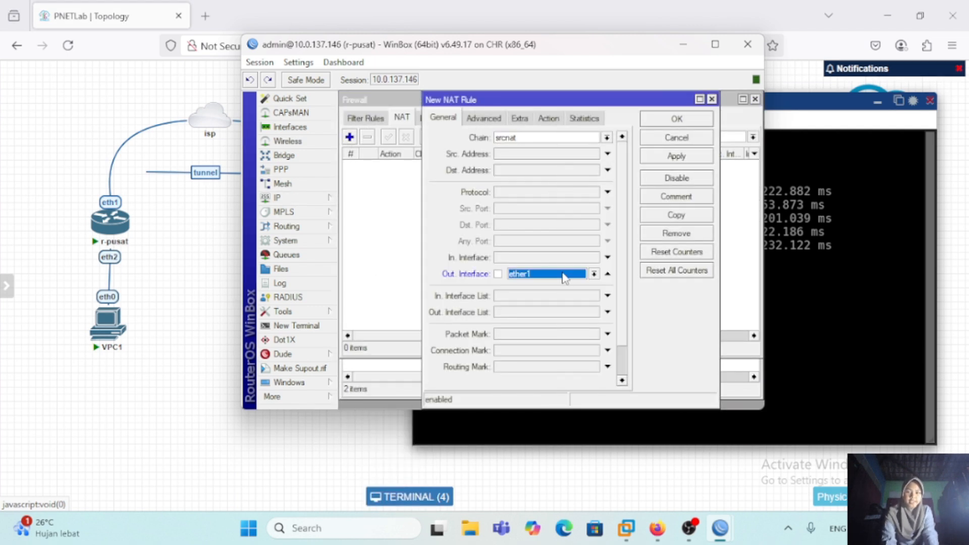
left_click(549, 119)
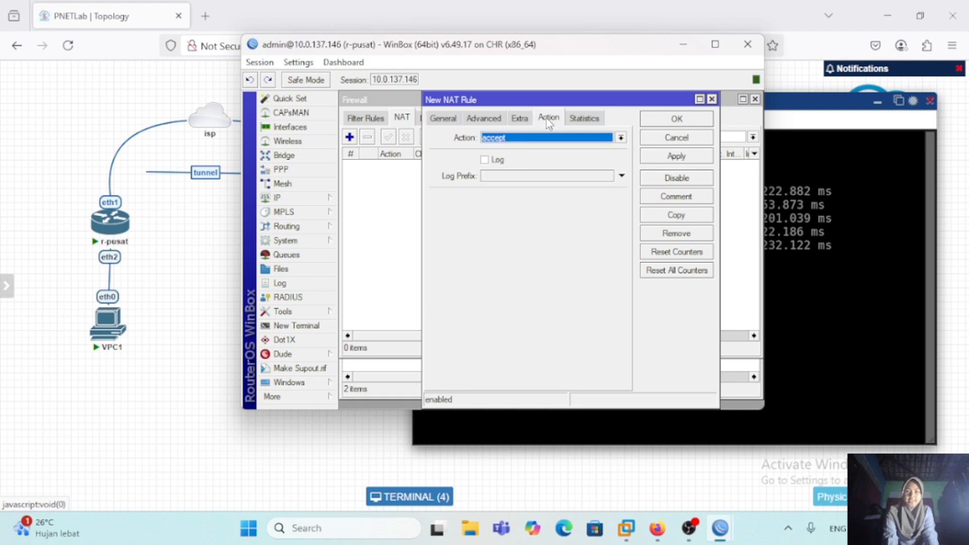
type("masquerade")
left_click(674, 119)
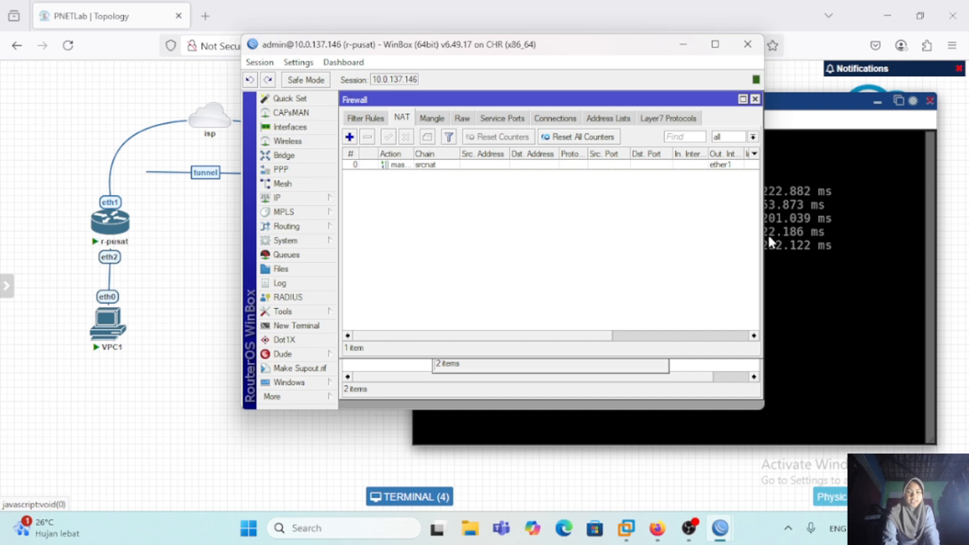
Step: Back in the VPC1 terminal in PNETLab, set the IP address 192.168.1.6/24 with gateway 192.168.1.1 and DNS server 8.8.8.8
left_click(683, 44)
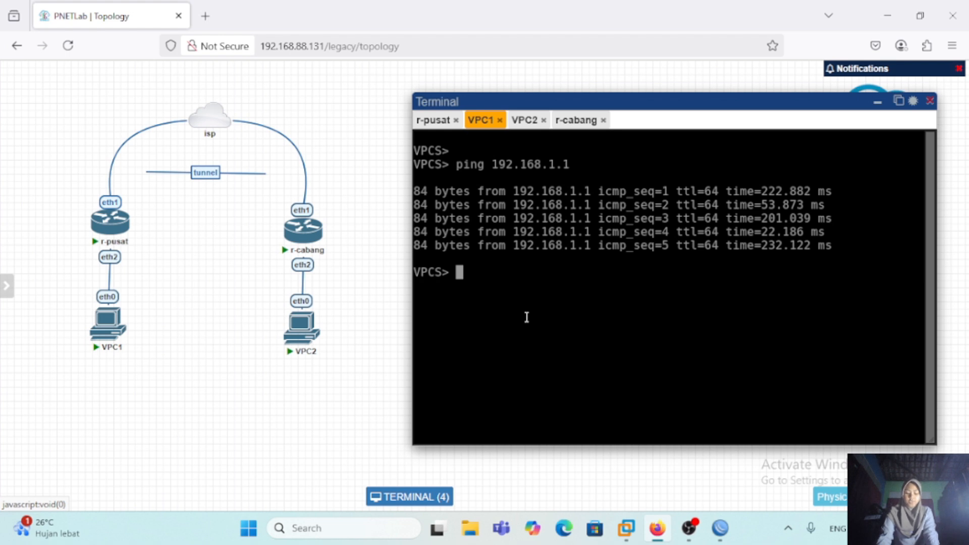
type("ip 192.")
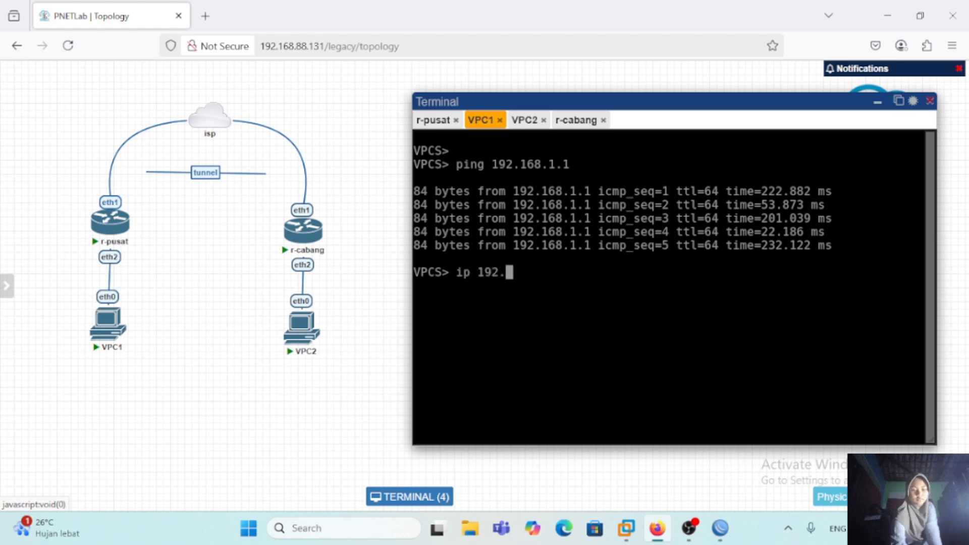
type("168.1.6/24 192,168.1.1/24")
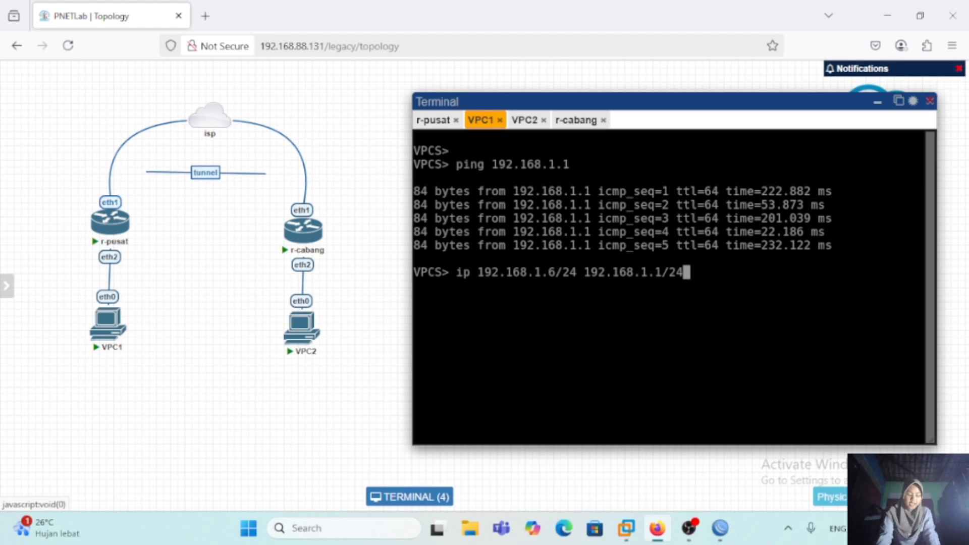
key("Return")
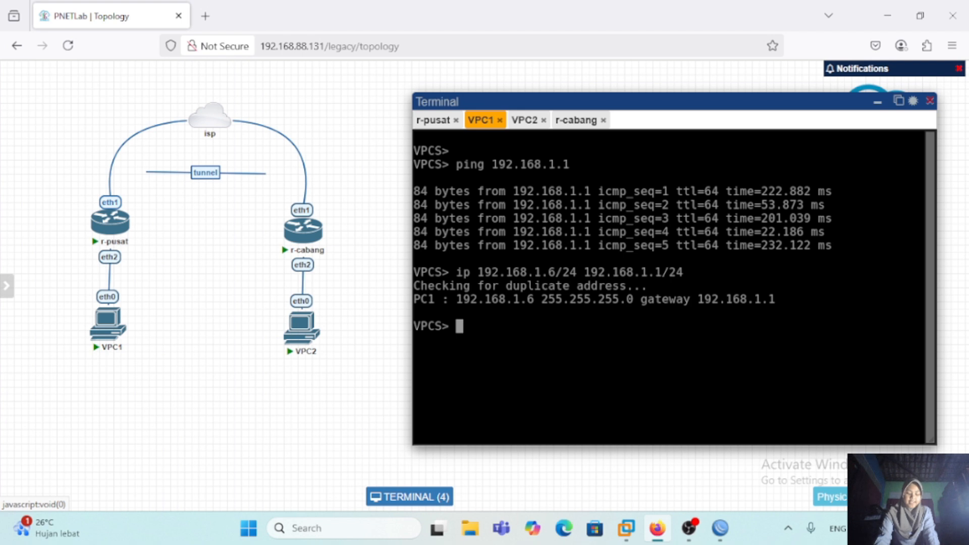
type("ip dns 8.8.8.8")
key("Return")
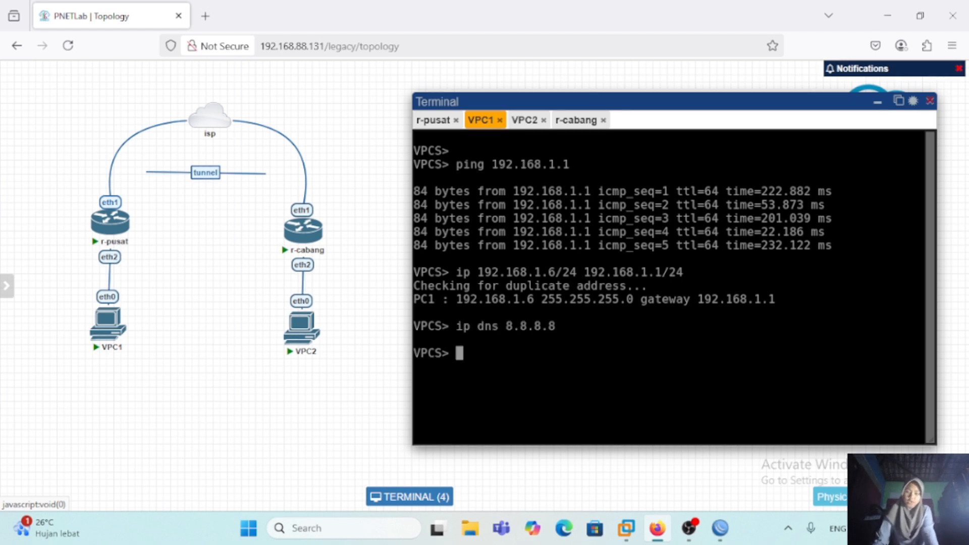
Step: Ping google.com from VPC1 to test its internet connection
type("ping google.com")
key("Return")
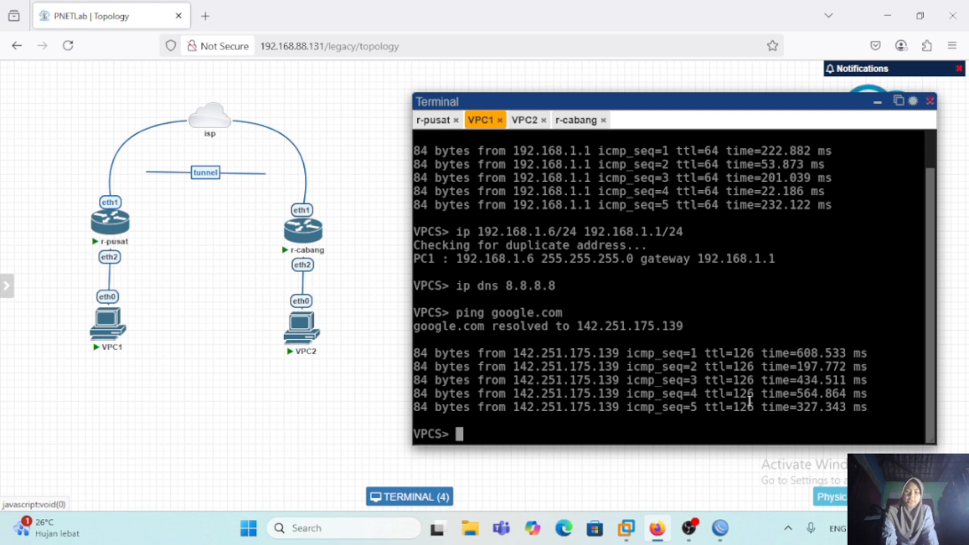
mouse_move(723, 532)
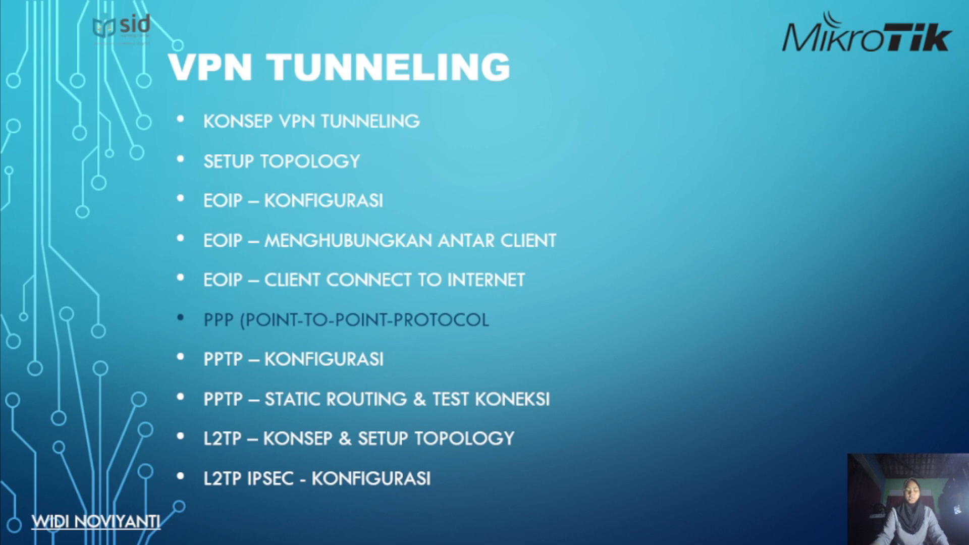
key("Right")
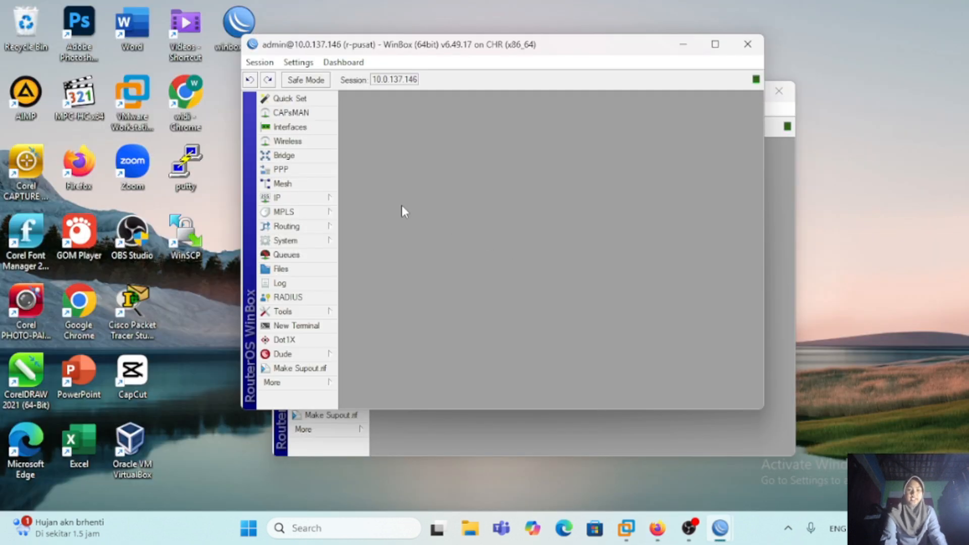
Step: In the WinBox session of r-pusat, add the IP address 192.168.1.1/24 on interface ether2
left_click(307, 197)
left_click(363, 176)
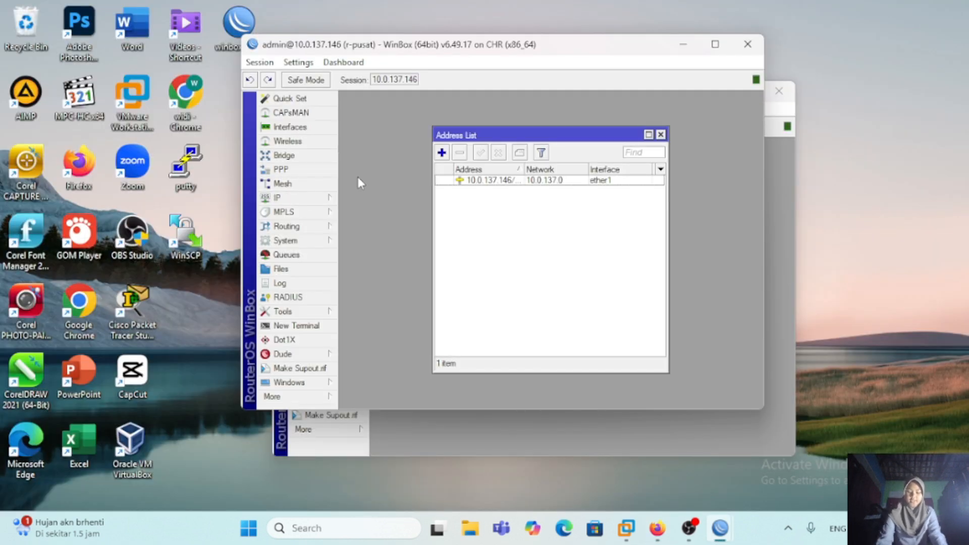
left_click(442, 158)
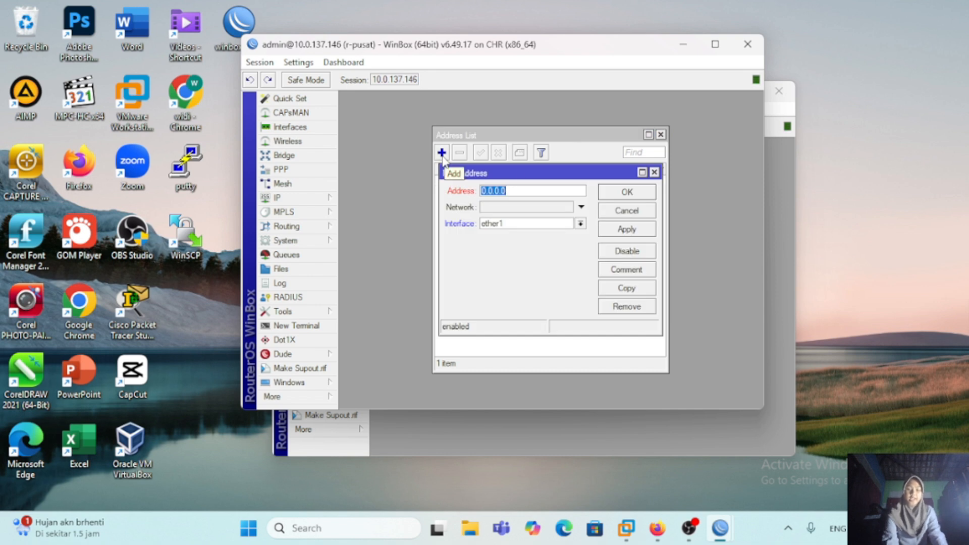
left_click(540, 196)
key("BackSpace")
key("BackSpace")
key("BackSpace")
key("BackSpace")
key("BackSpace")
key("BackSpace")
key("BackSpace")
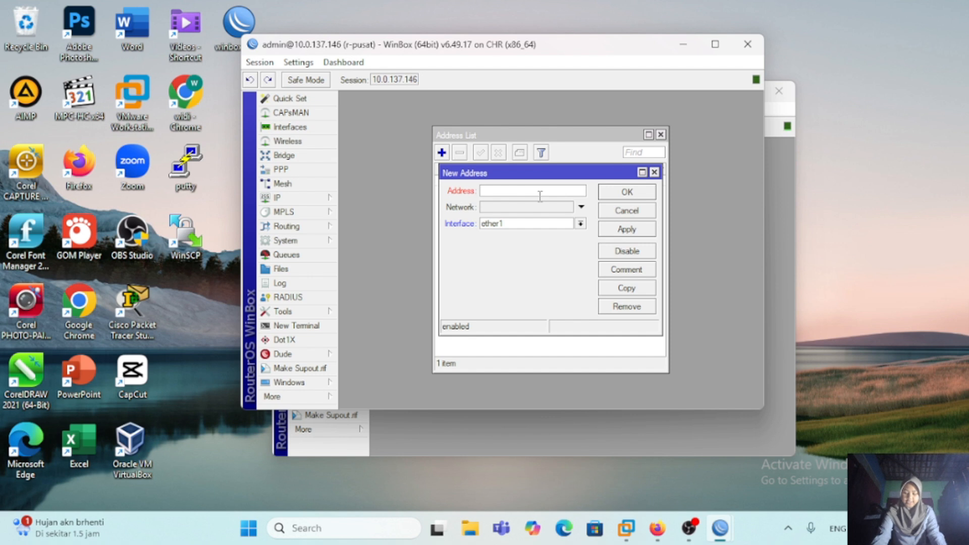
type("192.168.1.1/24")
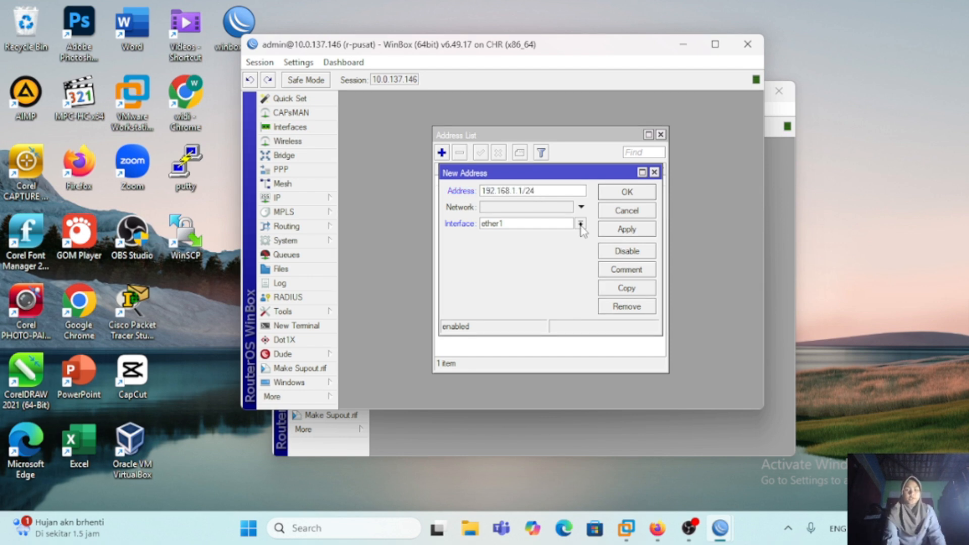
left_click(580, 224)
left_click(580, 244)
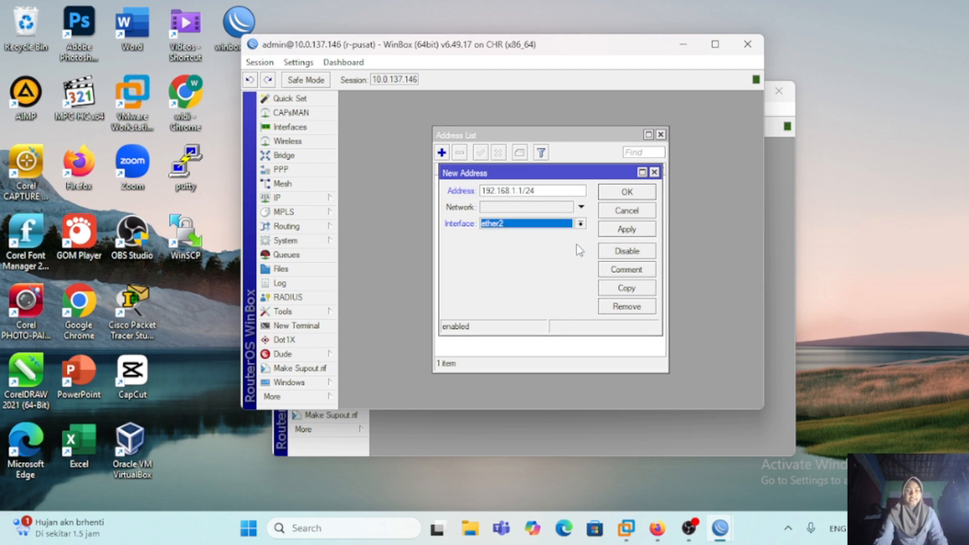
left_click(633, 230)
left_click(627, 192)
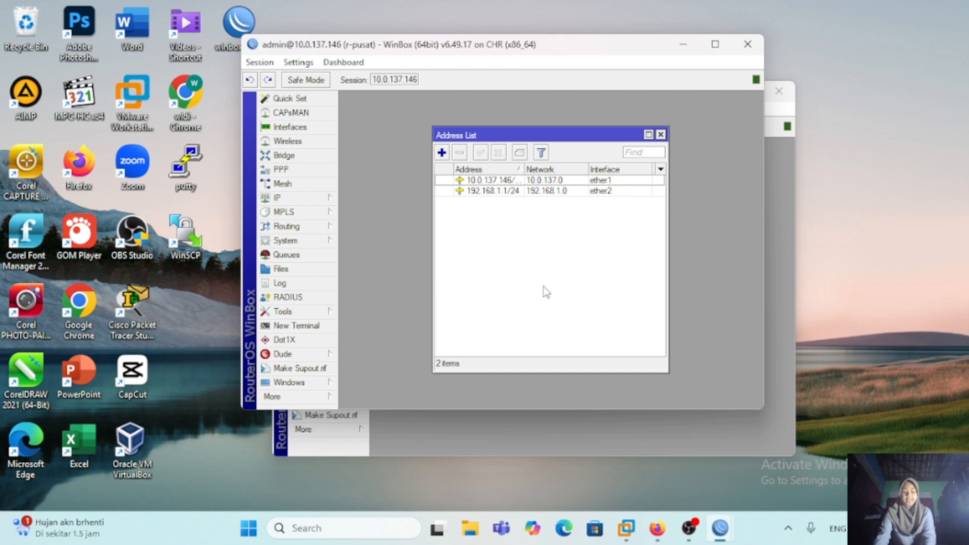
Step: Set up a DHCP server on r-pusat's ether2 interface, accepting the suggested settings
left_click(303, 197)
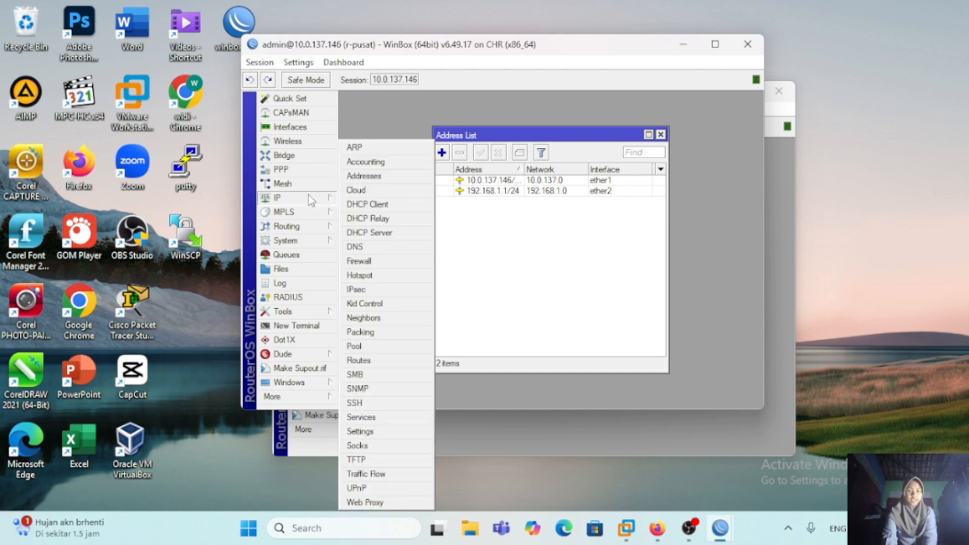
left_click(389, 233)
left_click(526, 162)
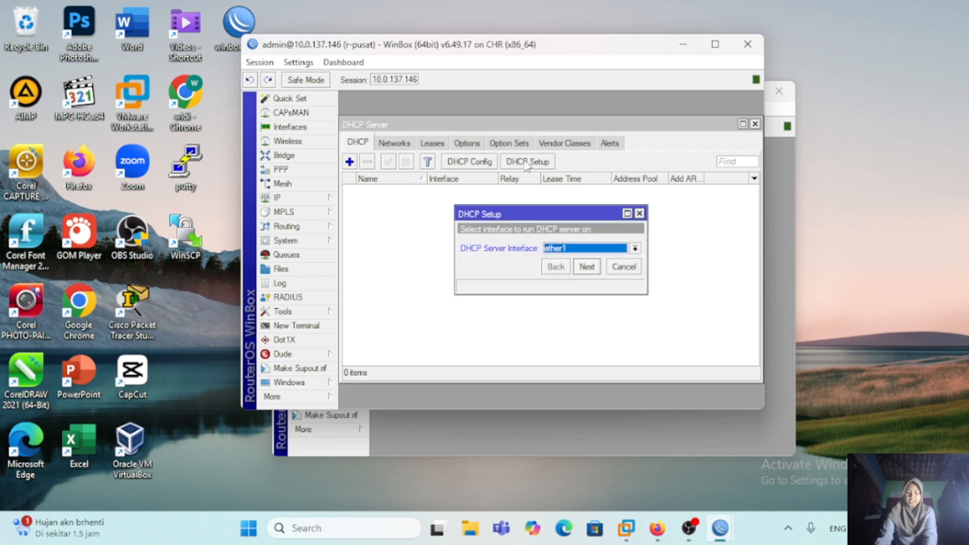
left_click(635, 247)
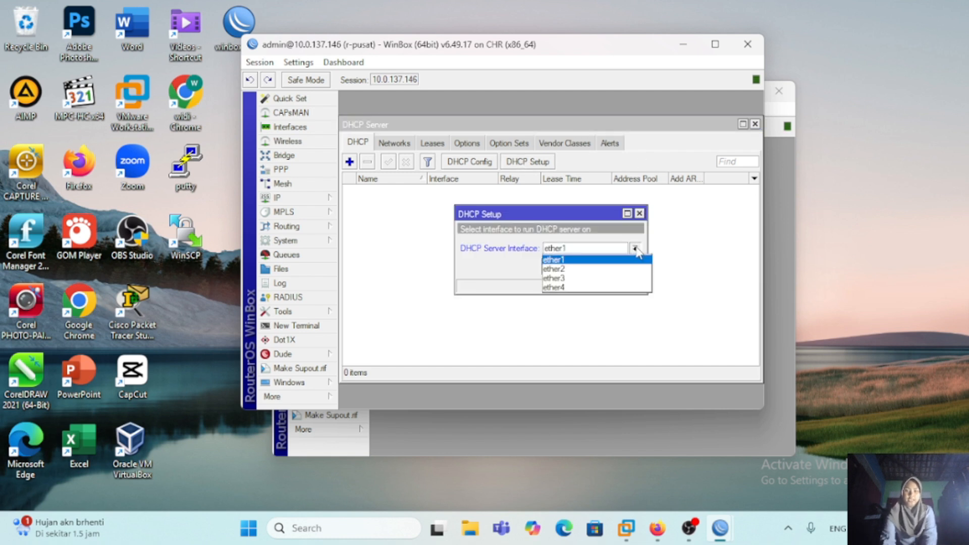
left_click(620, 266)
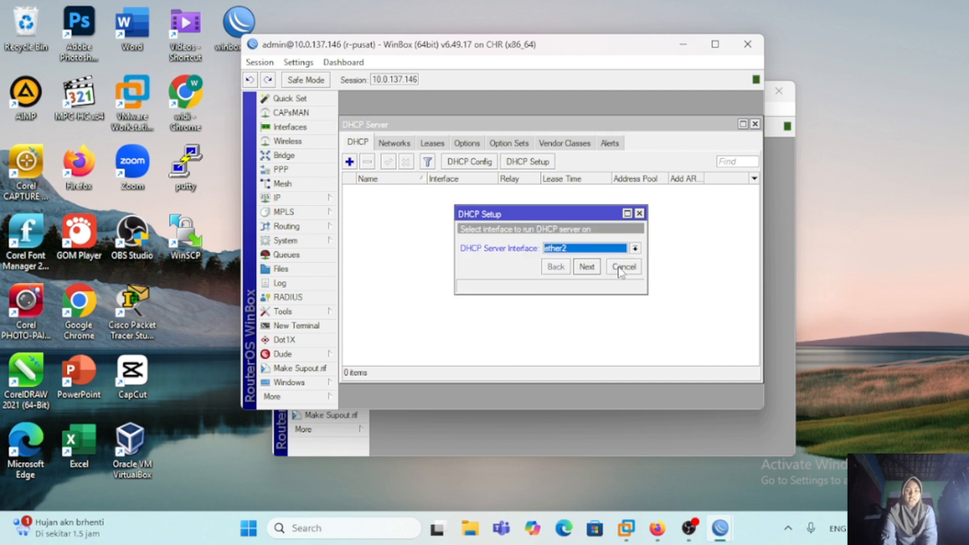
left_click(587, 267)
left_click(587, 266)
left_click(587, 267)
left_click(588, 267)
left_click(587, 266)
left_click(587, 267)
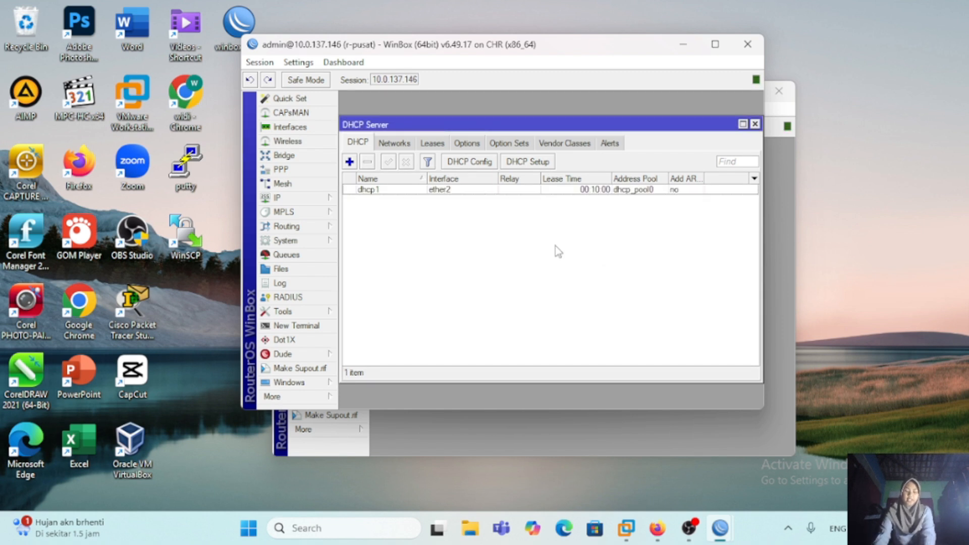
Step: In the WinBox session of r-cabang, add the IP address 192.168.2.1/24 on interface ether2
left_click(472, 200)
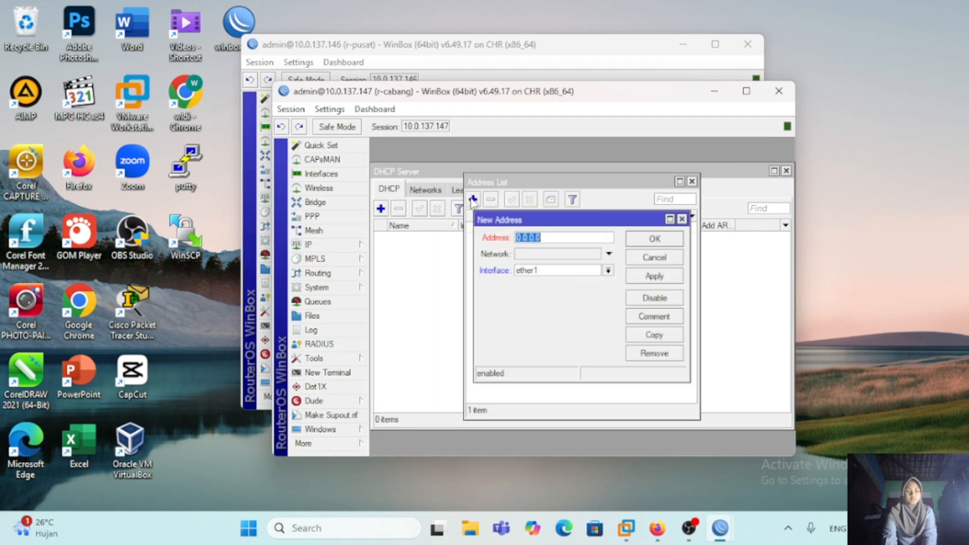
key("BackSpace")
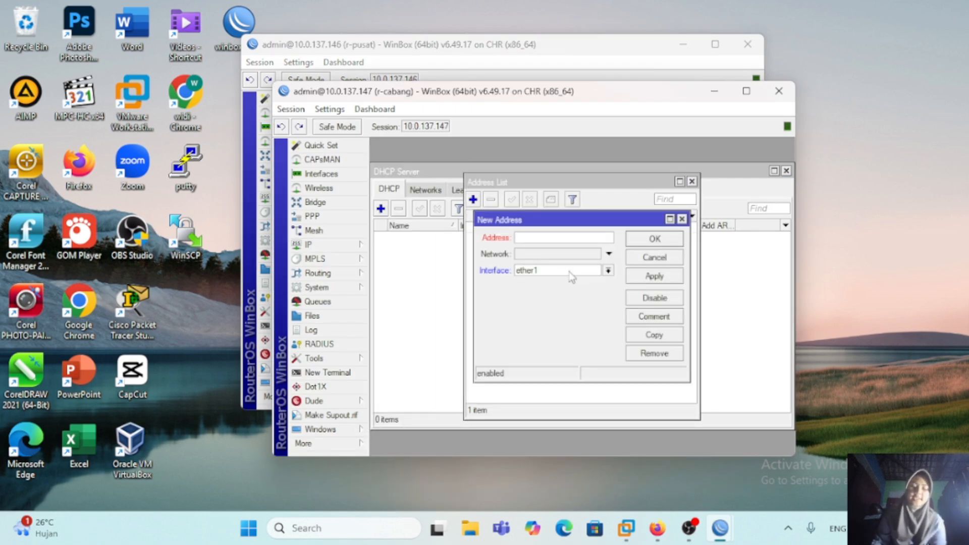
type("192.168.2.1/24")
left_click(608, 271)
left_click(555, 291)
left_click(655, 239)
Step: Set up a DHCP server on r-cabang's ether2 interface with the suggested settings and close the completion message
left_click(345, 247)
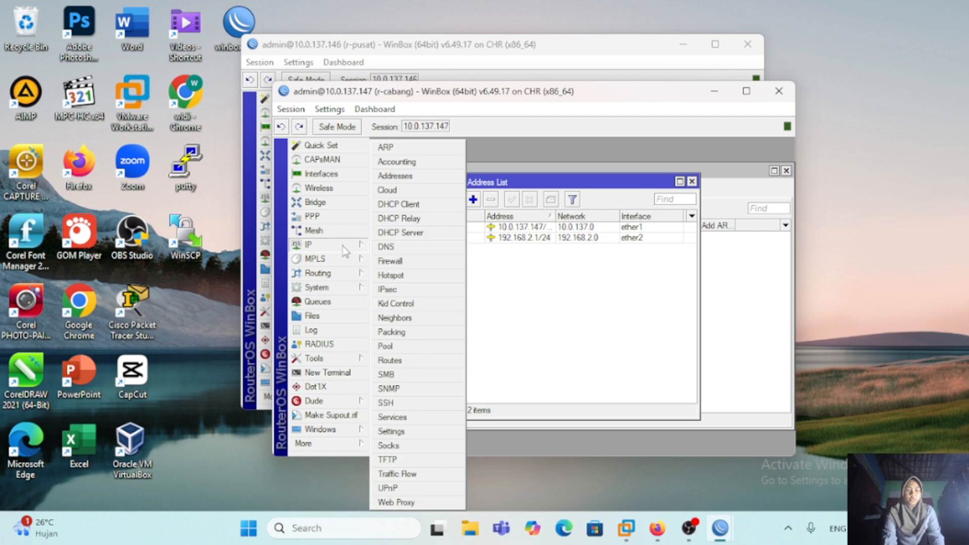
left_click(401, 232)
left_click(551, 210)
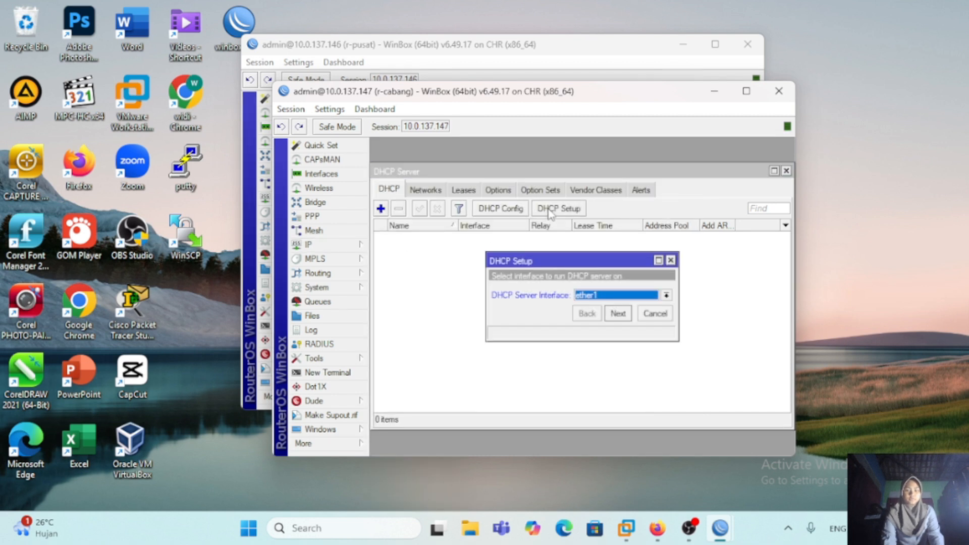
left_click(666, 296)
left_click(643, 316)
left_click(616, 315)
left_click(614, 316)
left_click(615, 316)
left_click(615, 316)
left_click(614, 316)
left_click(615, 316)
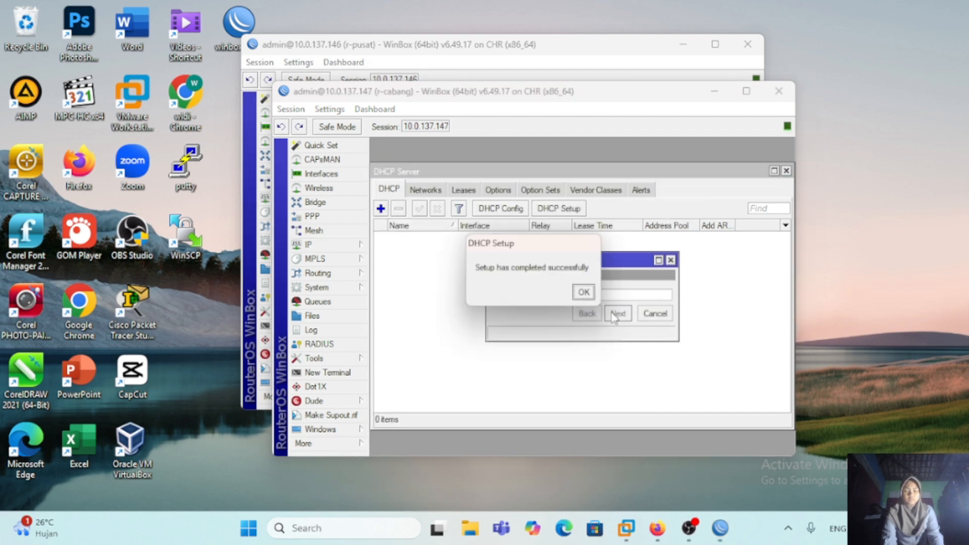
left_click(586, 295)
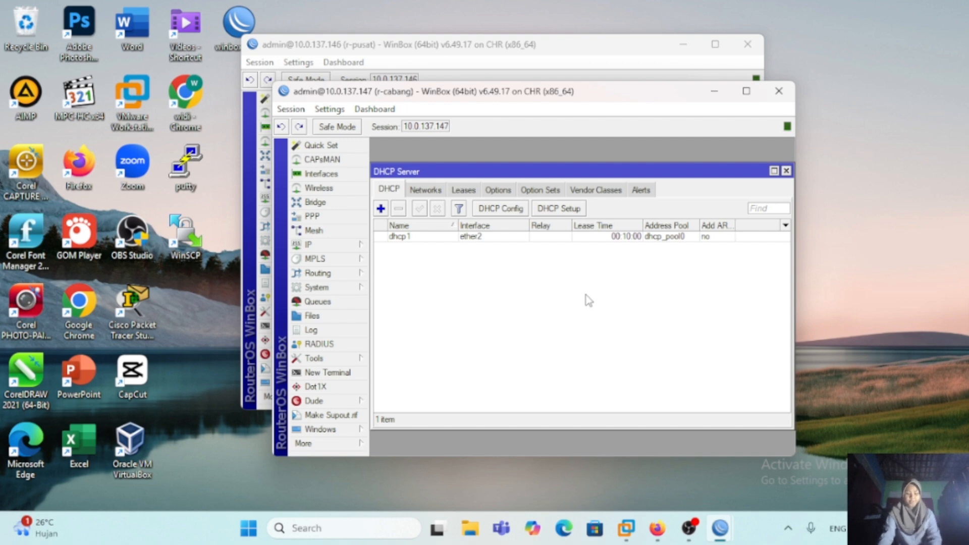
Step: Switch to PNETLab and check the DHCP address assignment in the VPC1 and VPC2 terminals
key("alt+Tab")
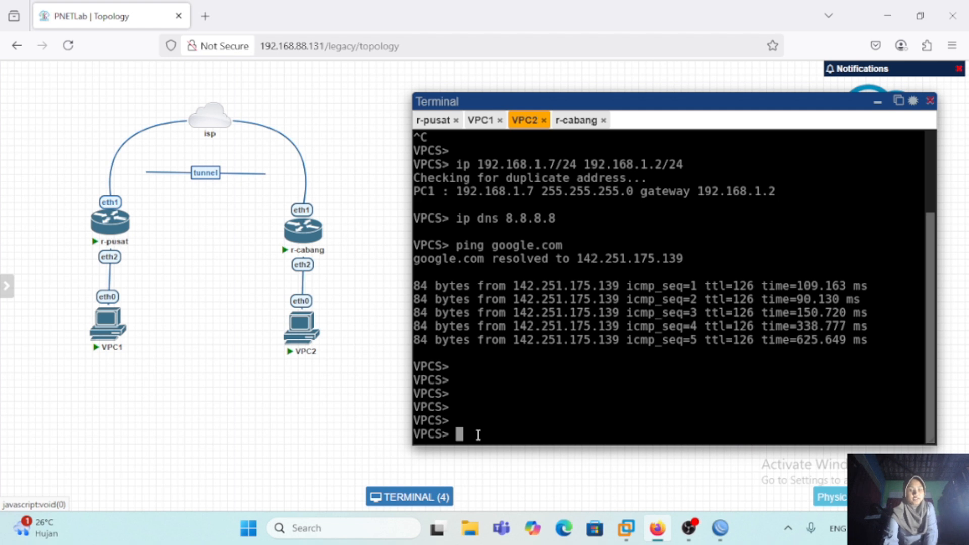
left_click(482, 120)
key("Return")
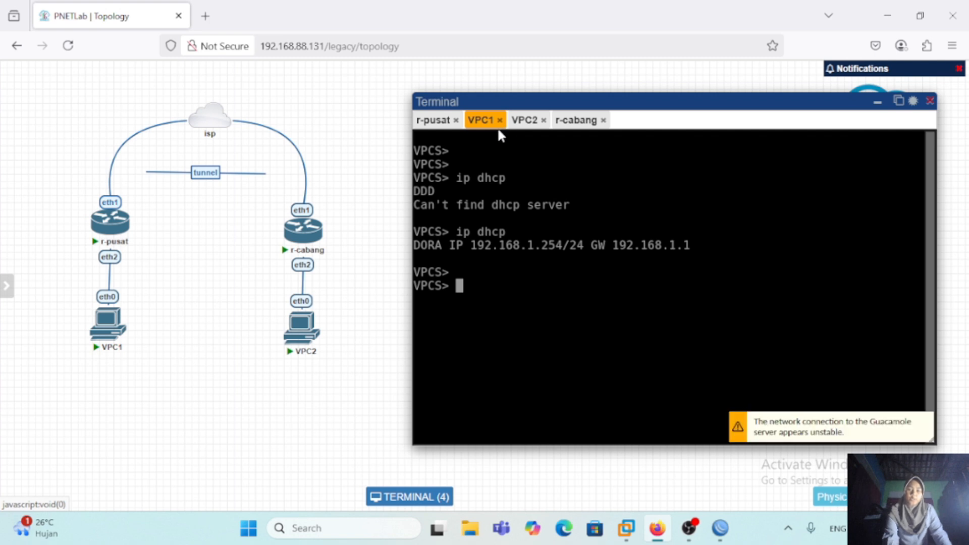
left_click(520, 128)
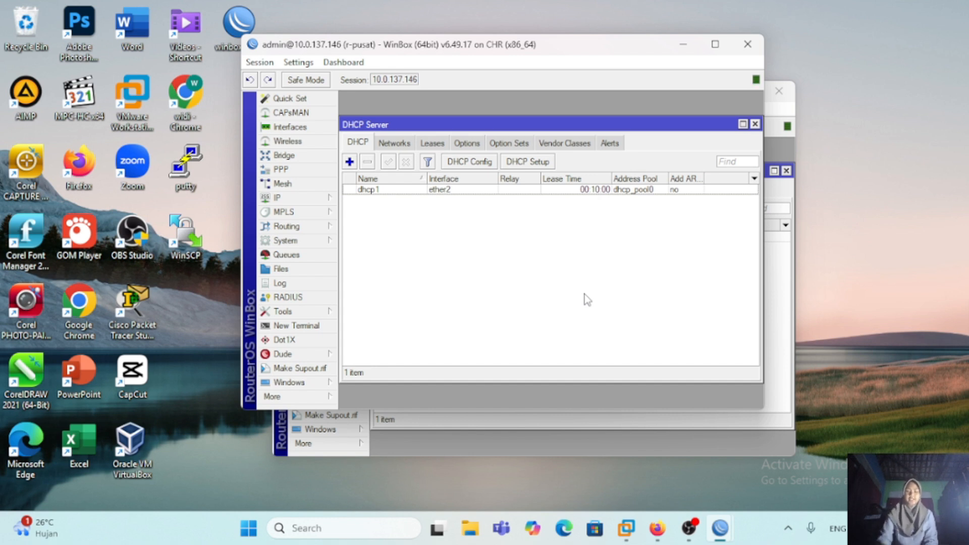
Step: Enable the PPTP server in r-pusat's PPP settings and save the configuration
left_click(319, 171)
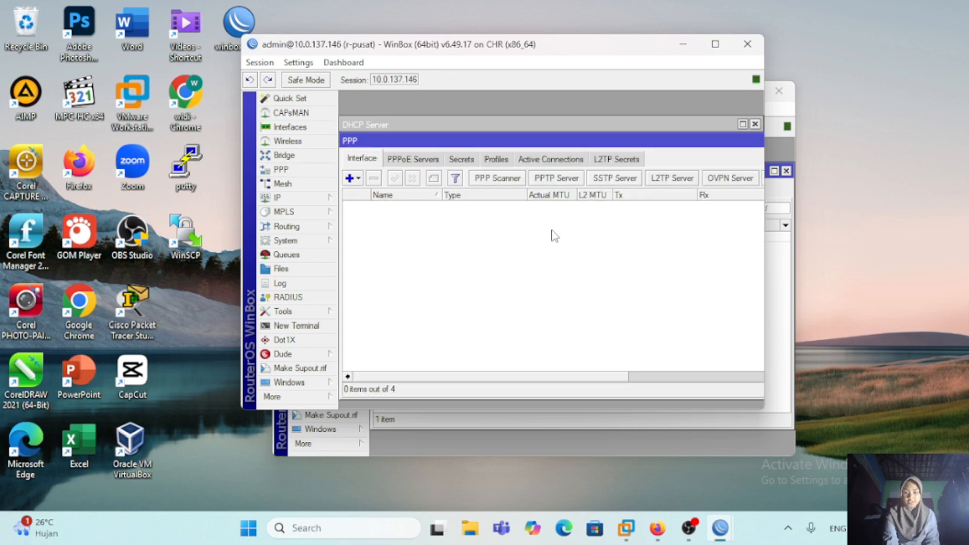
left_click(565, 180)
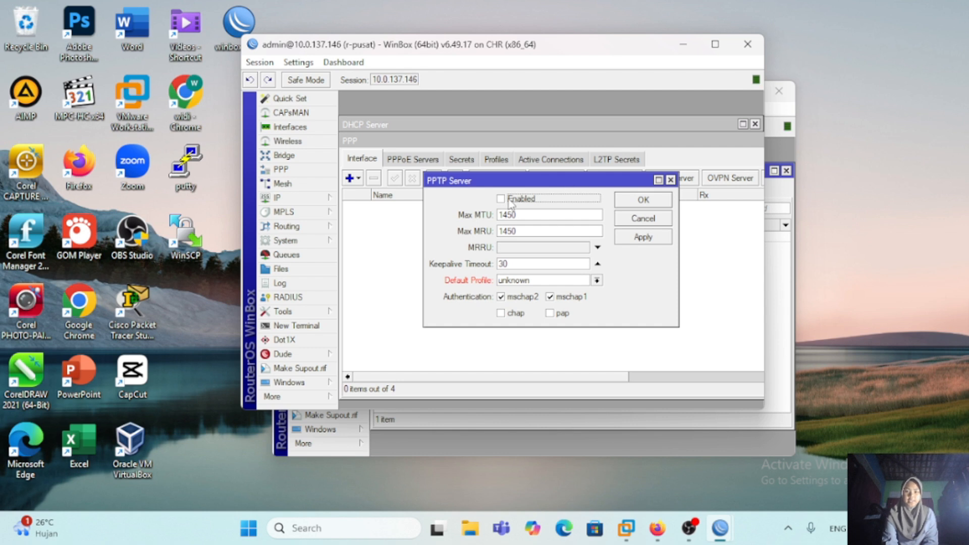
left_click(644, 240)
left_click(648, 202)
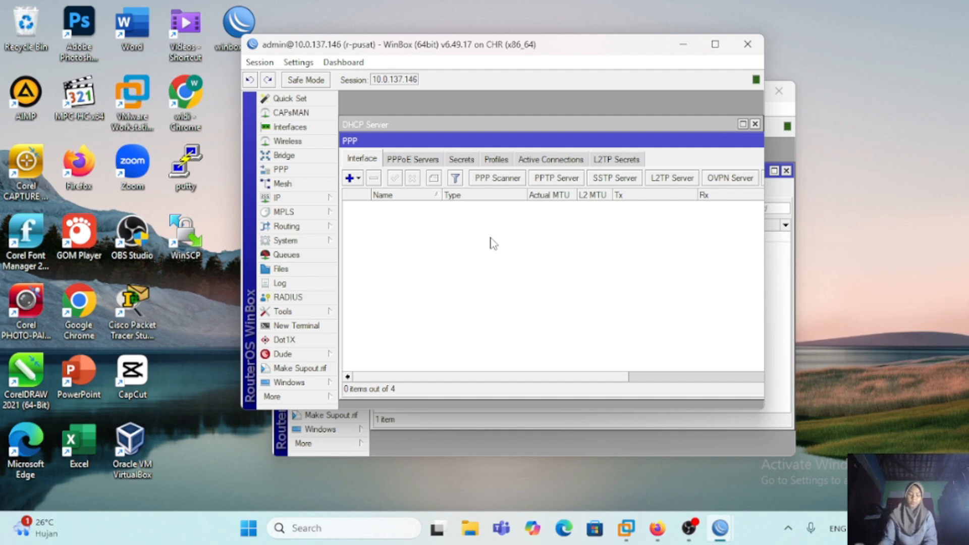
Step: Start a new PPP secret on r-pusat, entering the tunnel user name and the account password, and set its service to pptp
left_click(462, 159)
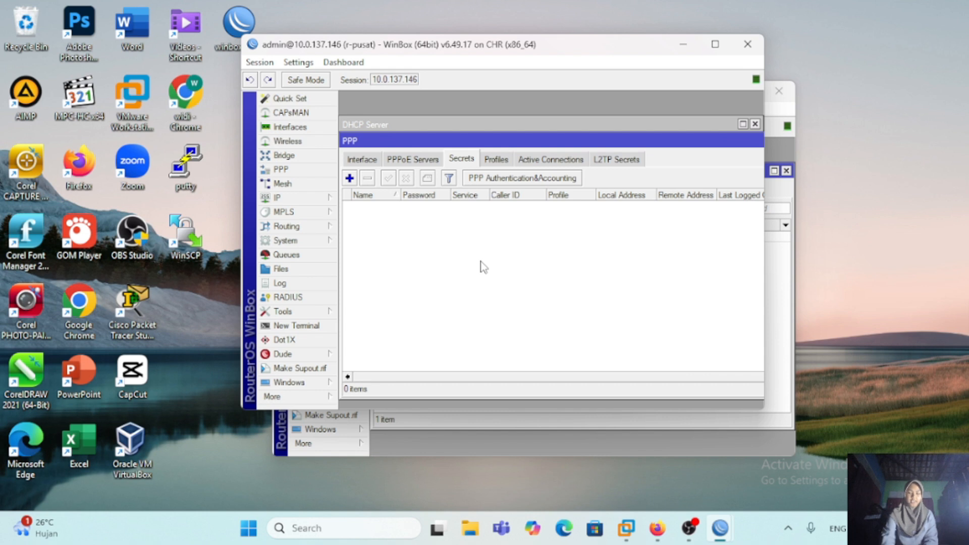
left_click(349, 178)
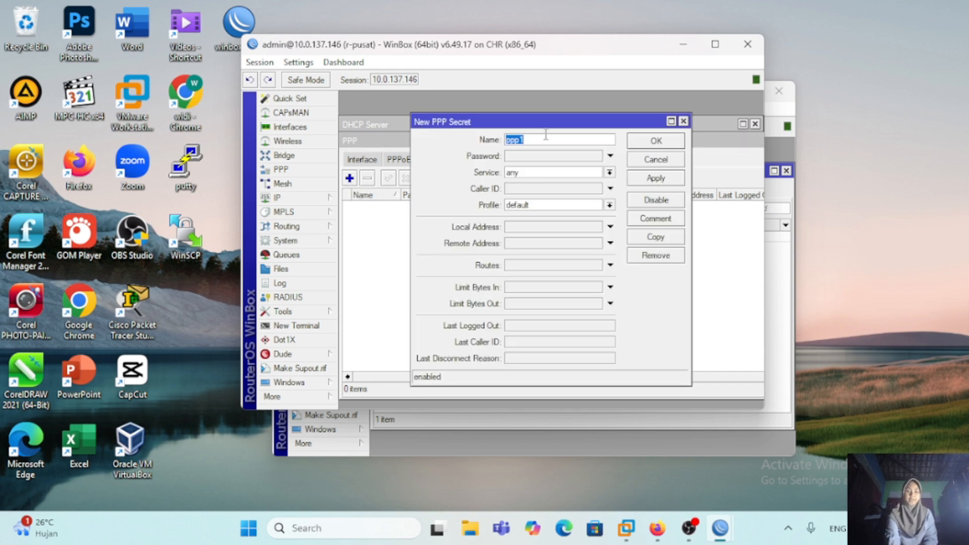
type("pptp-widy")
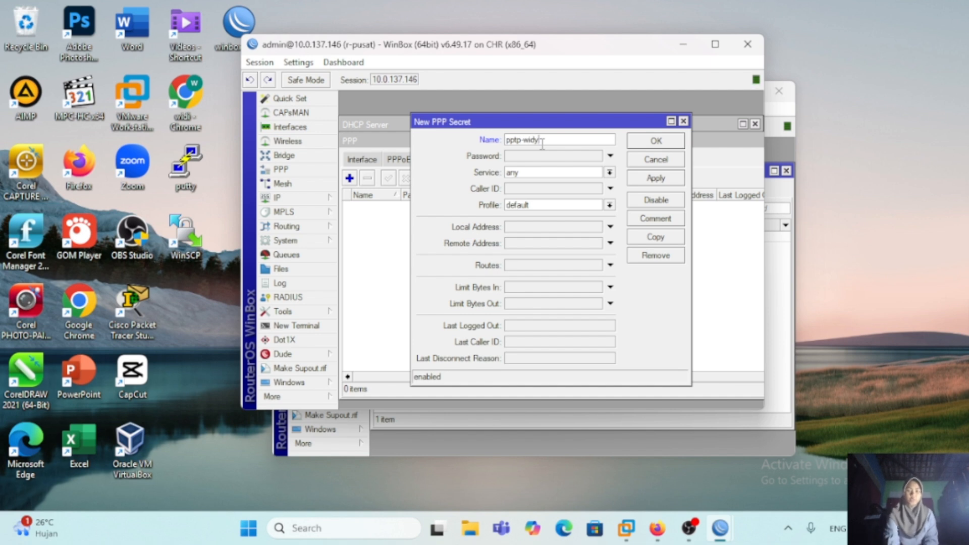
left_click(541, 157)
type("123")
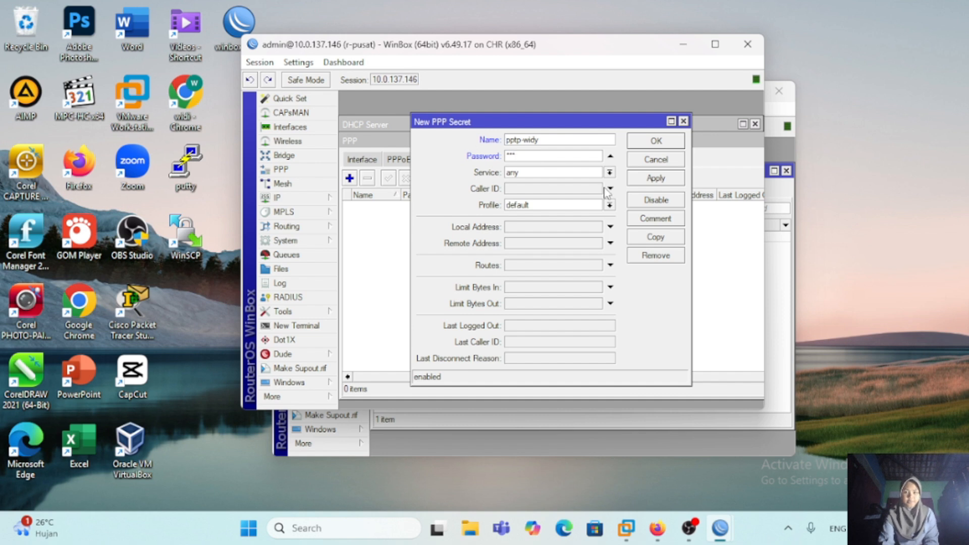
left_click(610, 173)
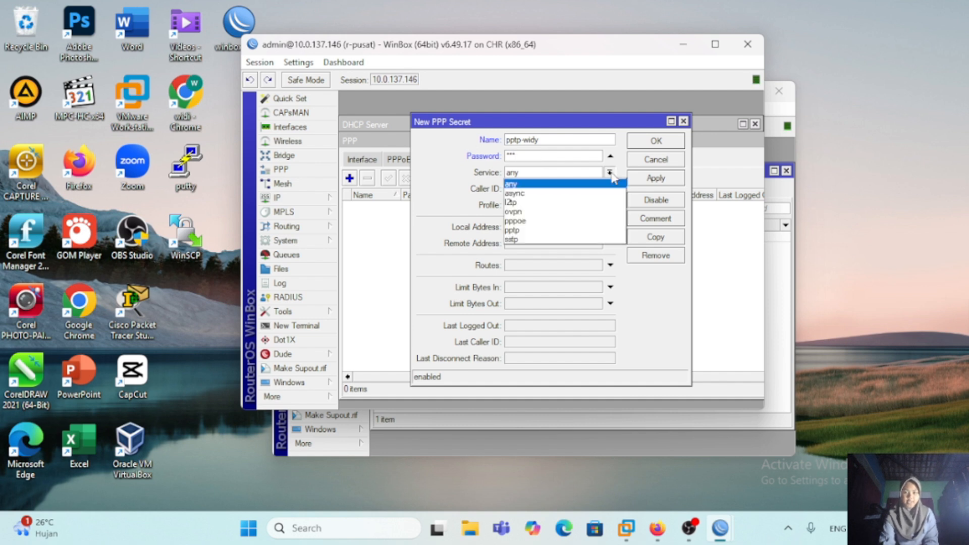
left_click(543, 231)
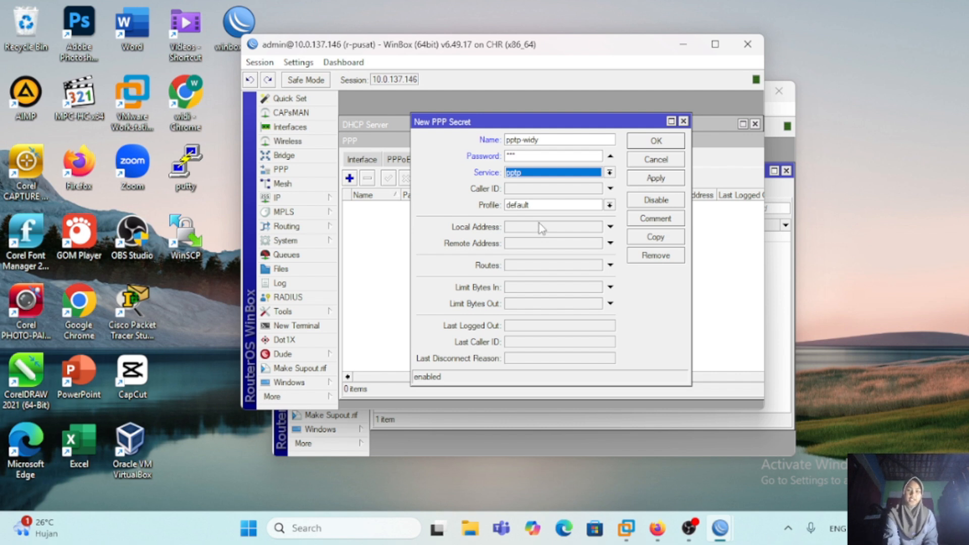
Step: Set the PPP secret's local address to 10.10.10.1 and remote address to 10.10.10.2, and save the secret
left_click(541, 227)
type("10.10.10")
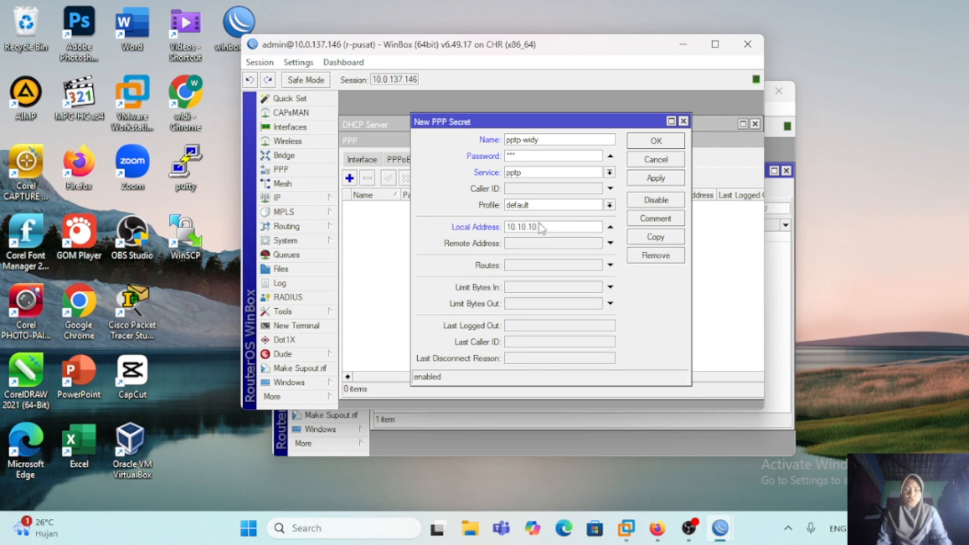
type(".1")
left_click(543, 244)
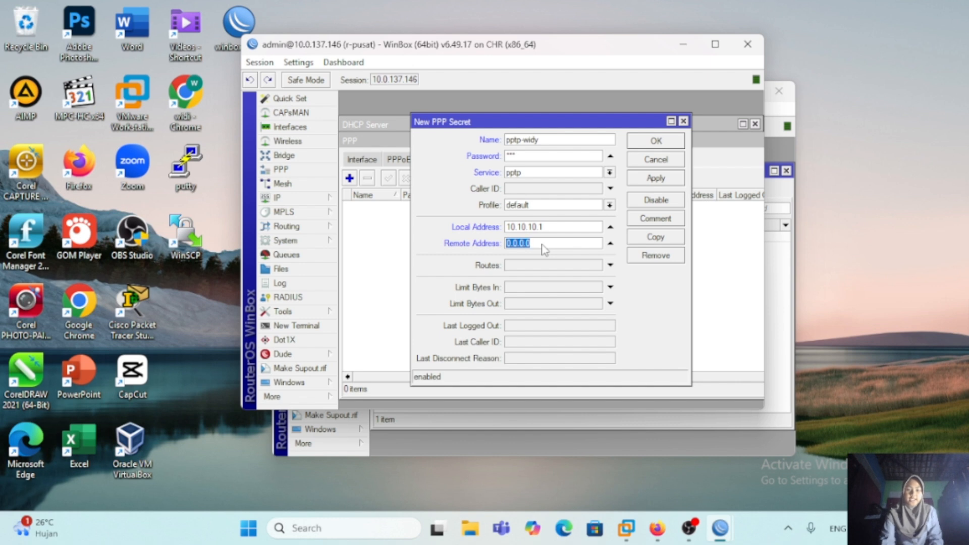
key("BackSpace")
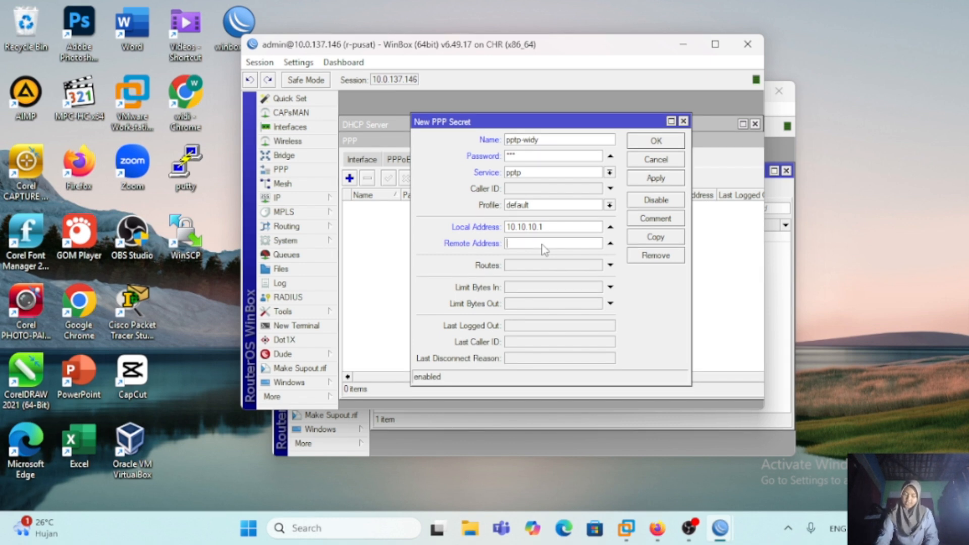
type("10.10.10.2")
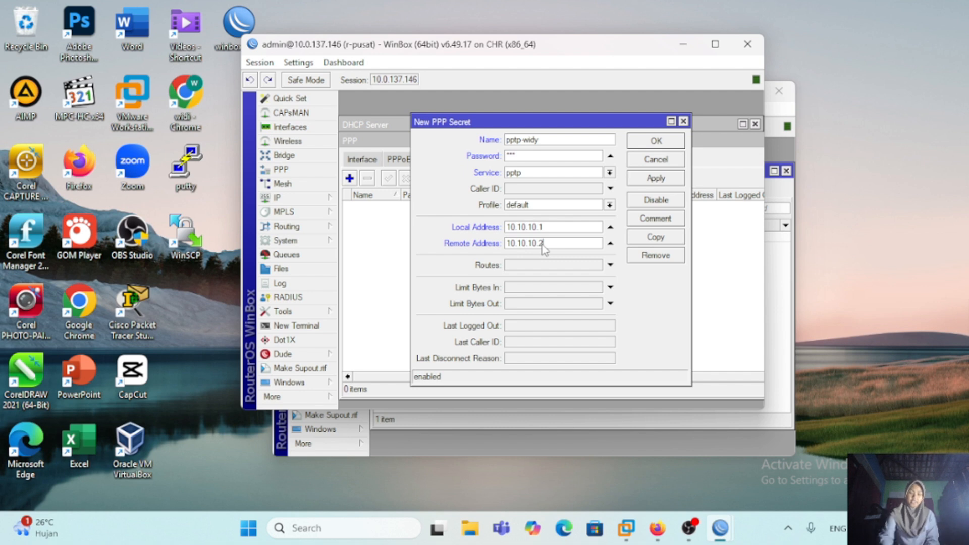
left_click(668, 144)
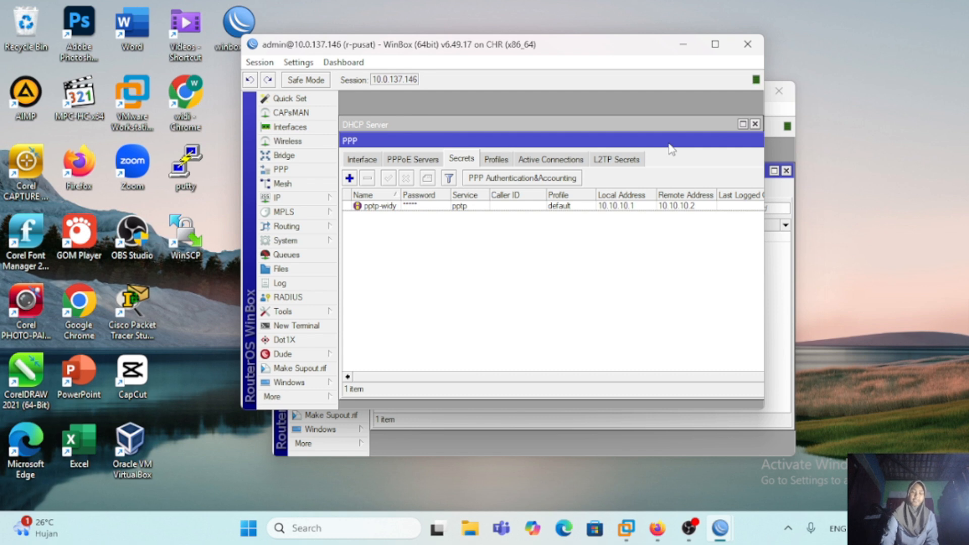
Step: In the r-cabang session, start a new PPTP Client interface that connects to 10.0.137.146
left_click(776, 148)
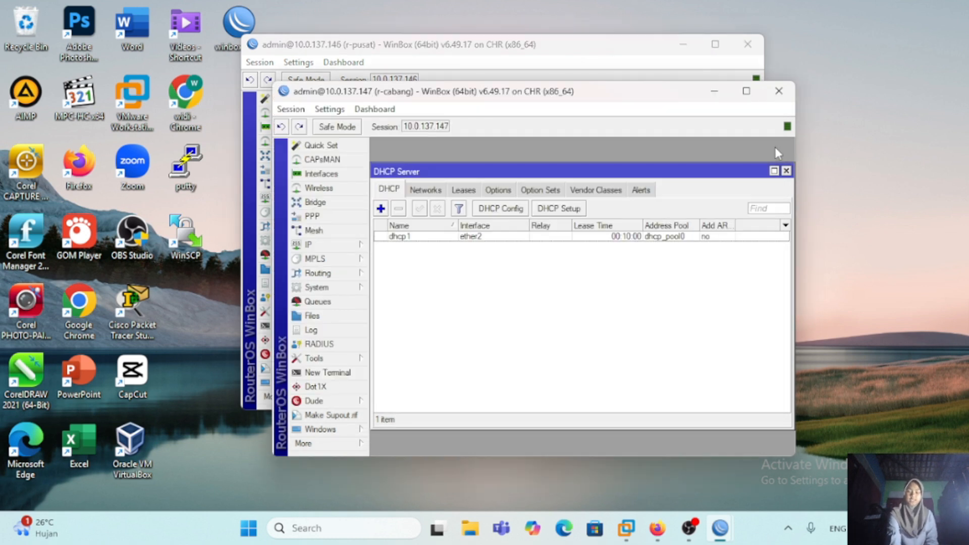
left_click(312, 216)
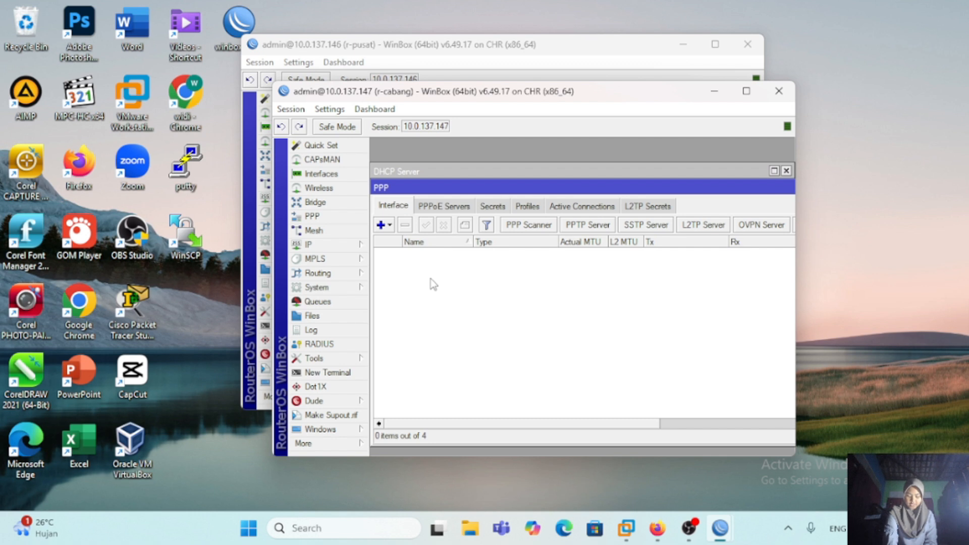
left_click(382, 226)
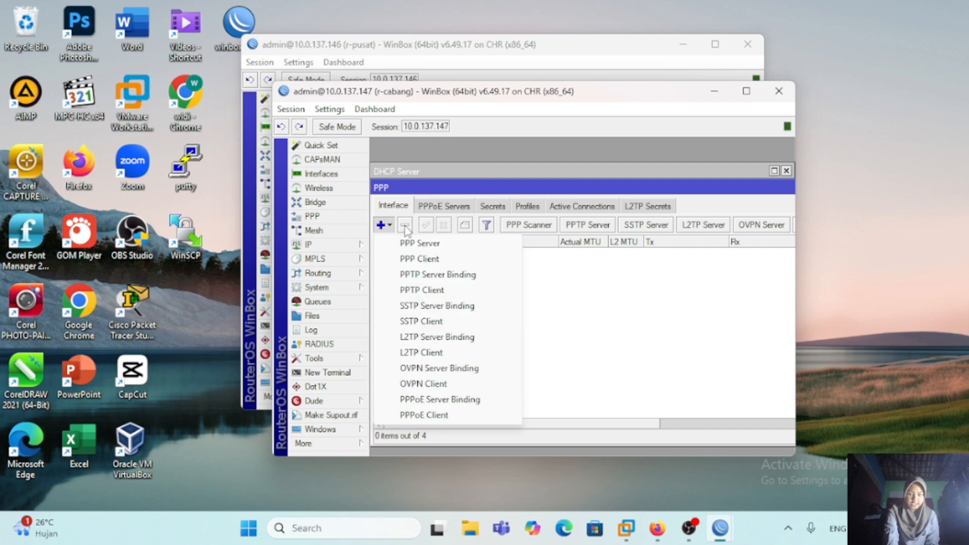
left_click(434, 291)
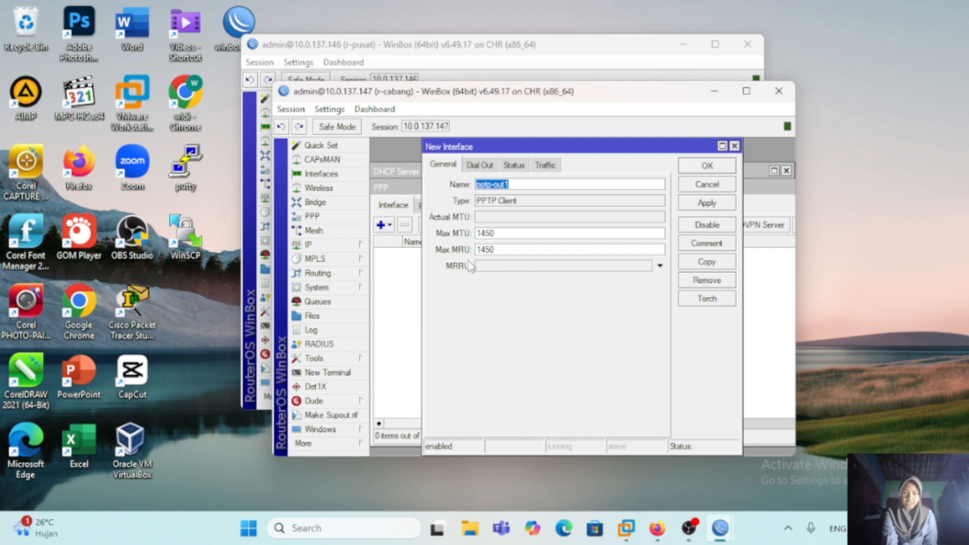
left_click(478, 166)
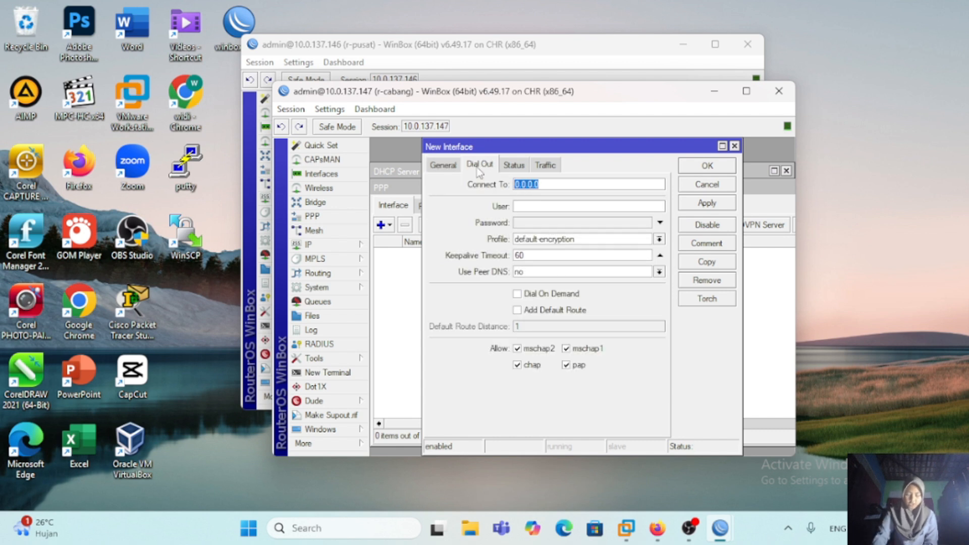
key("BackSpace")
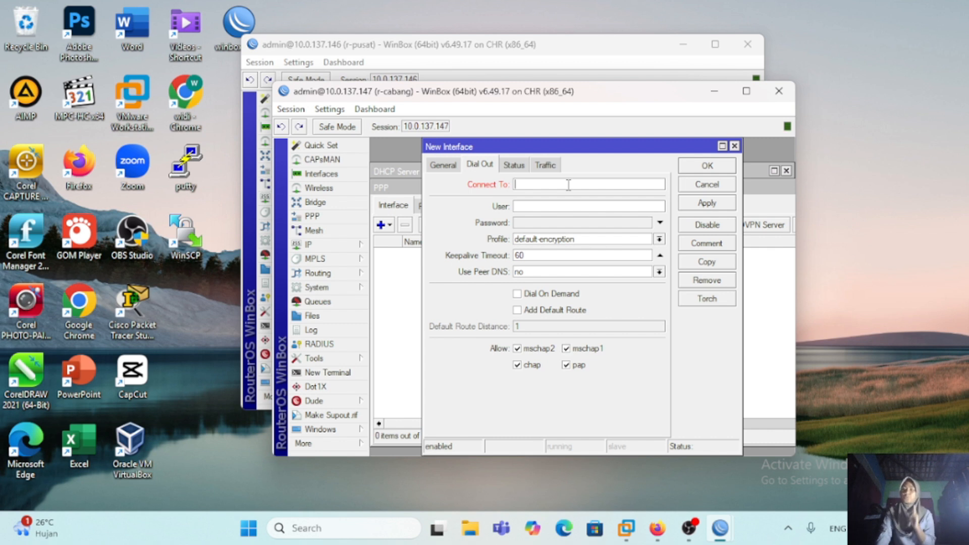
type("10.0.137.146")
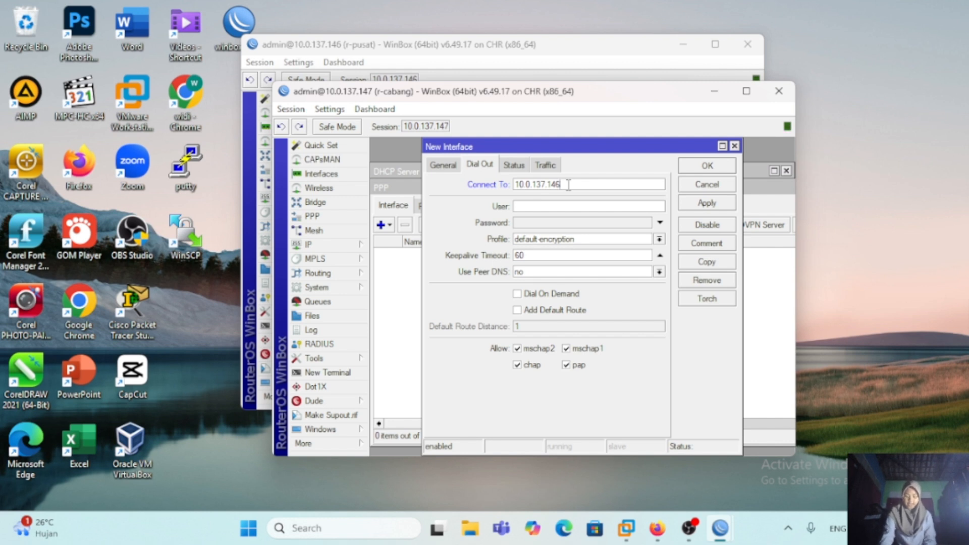
Step: Enter the tunnel user name and the account password for the PPTP client's dial-out and apply them
left_click(563, 205)
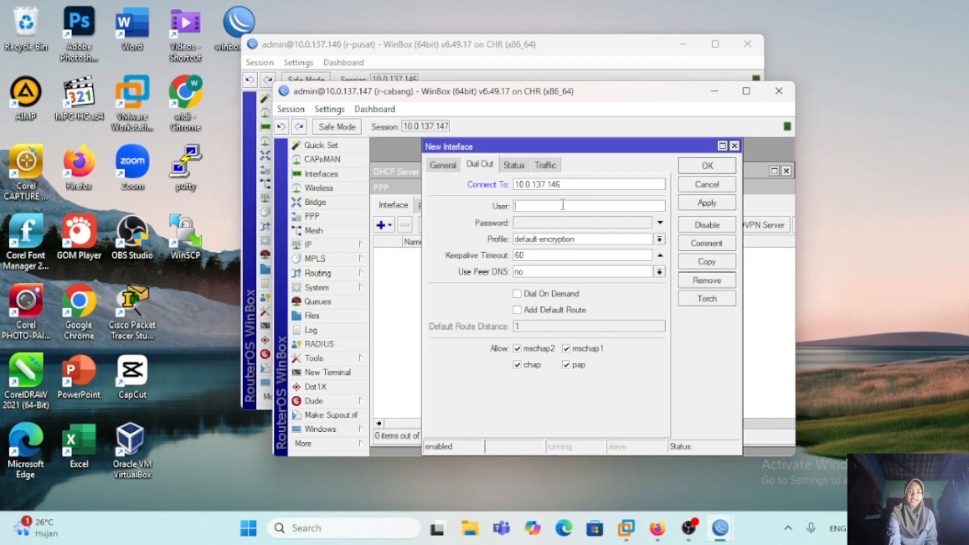
type("pptp-widy")
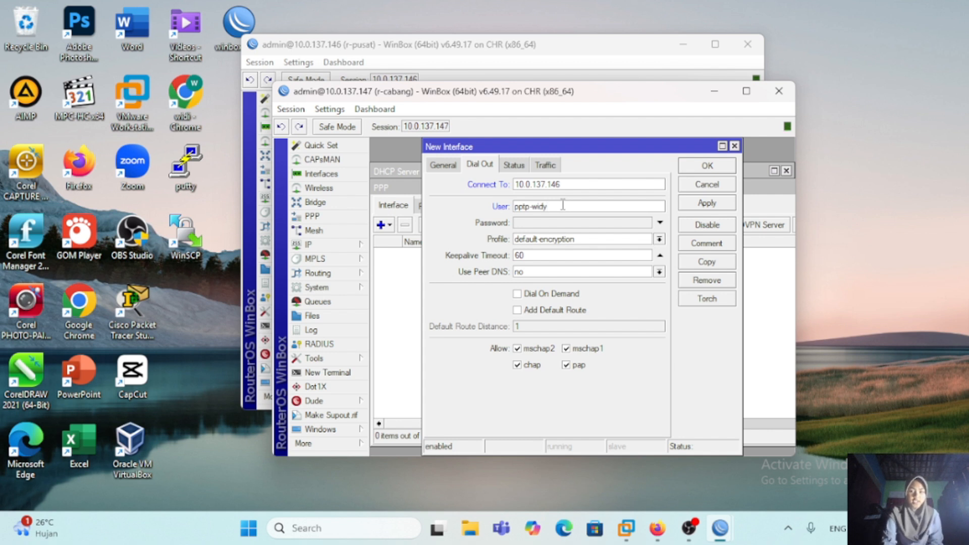
left_click(529, 221)
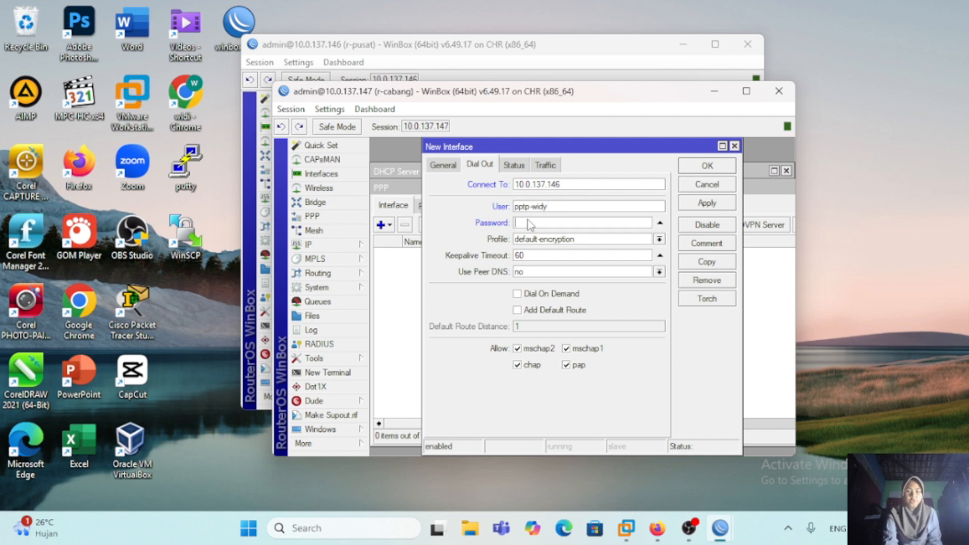
type("123")
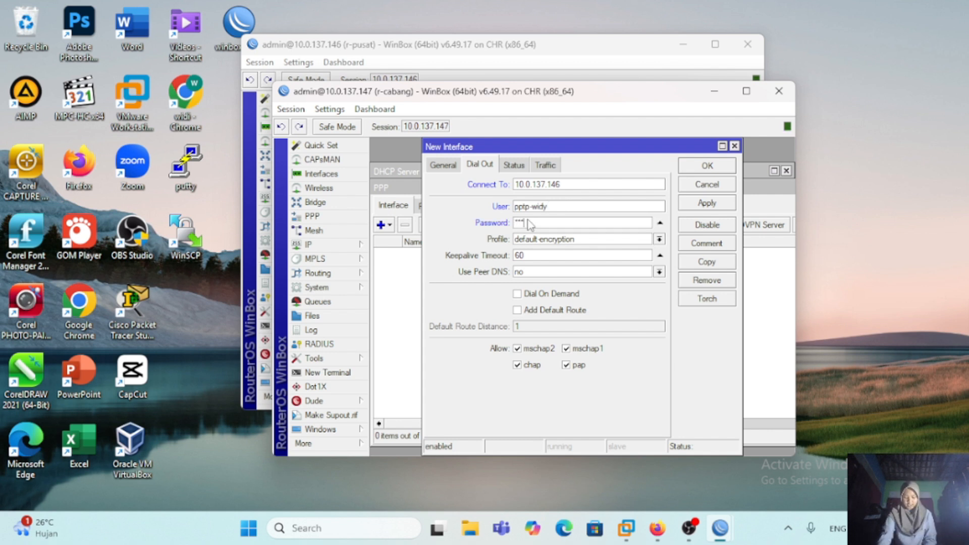
left_click(706, 203)
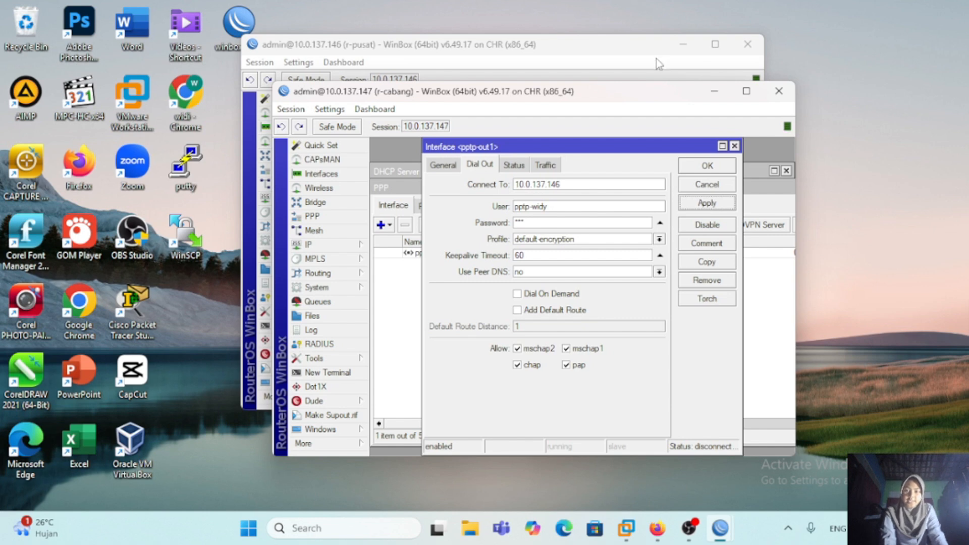
Step: Check the profile of r-pusat's PPP secret, set r-cabang's PPTP client profile to default, and save the interface
left_click(642, 57)
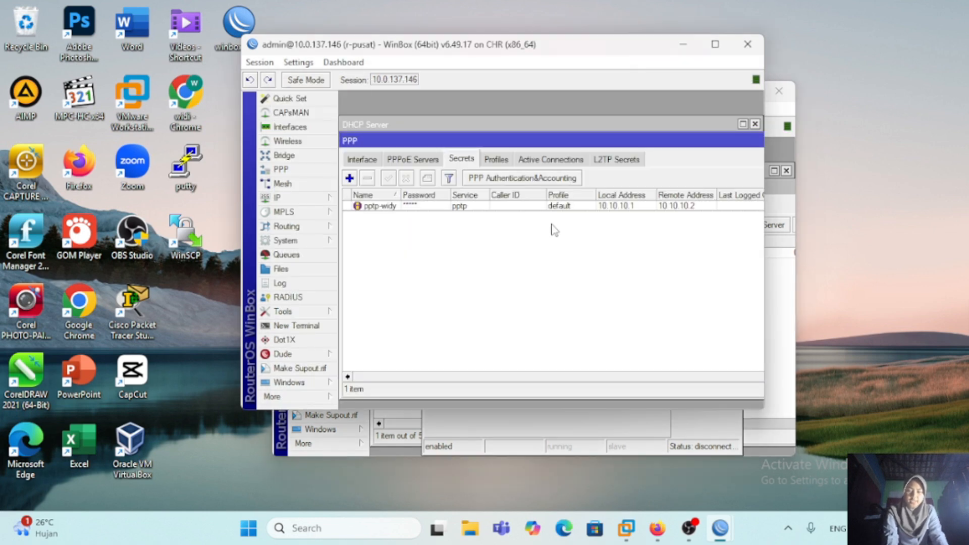
left_click(773, 118)
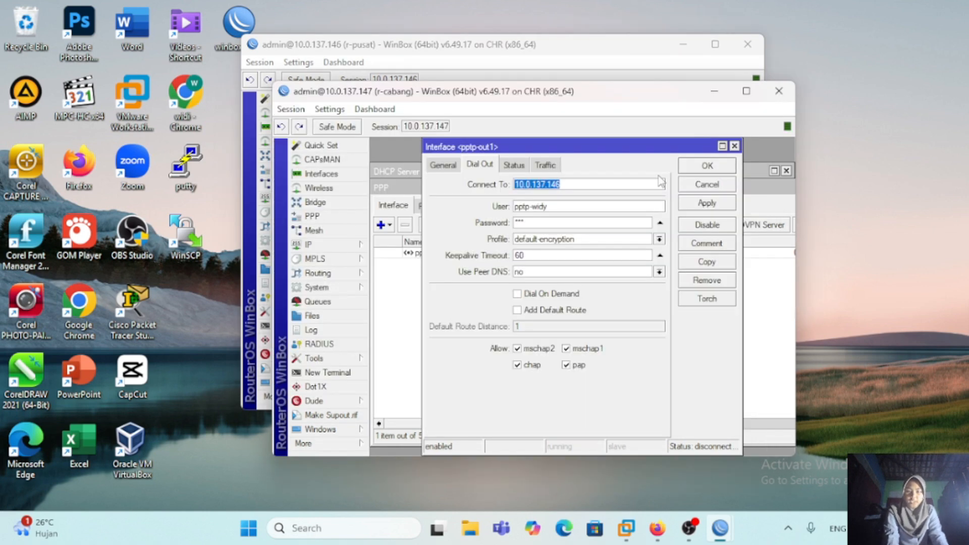
left_click(659, 239)
left_click(633, 251)
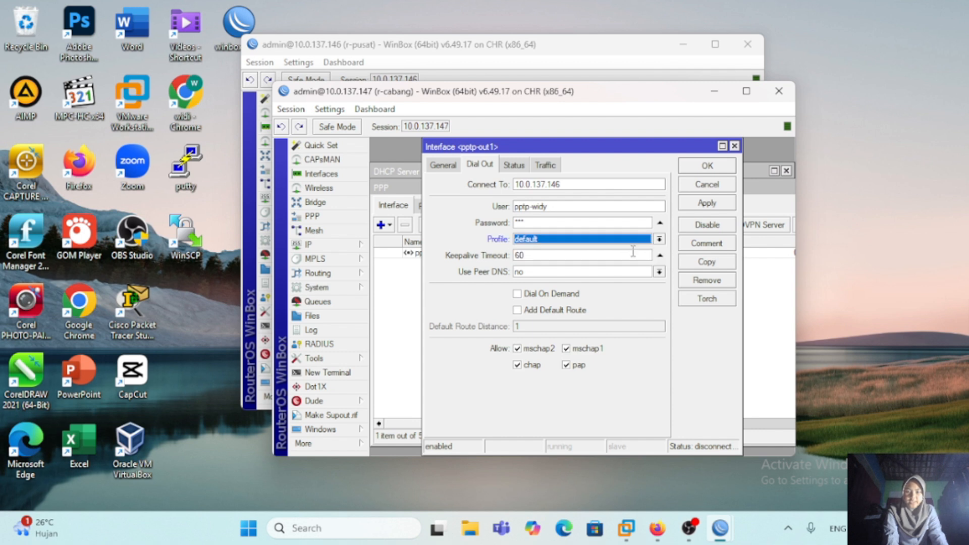
left_click(707, 202)
left_click(707, 166)
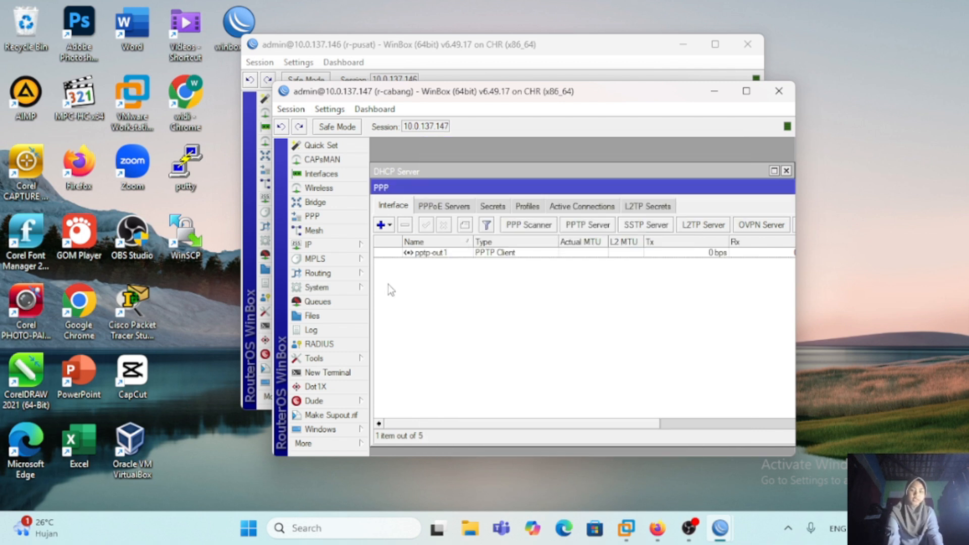
Step: Open a terminal on r-cabang and ping the tunnel's local address 10.10.10.1
left_click(345, 374)
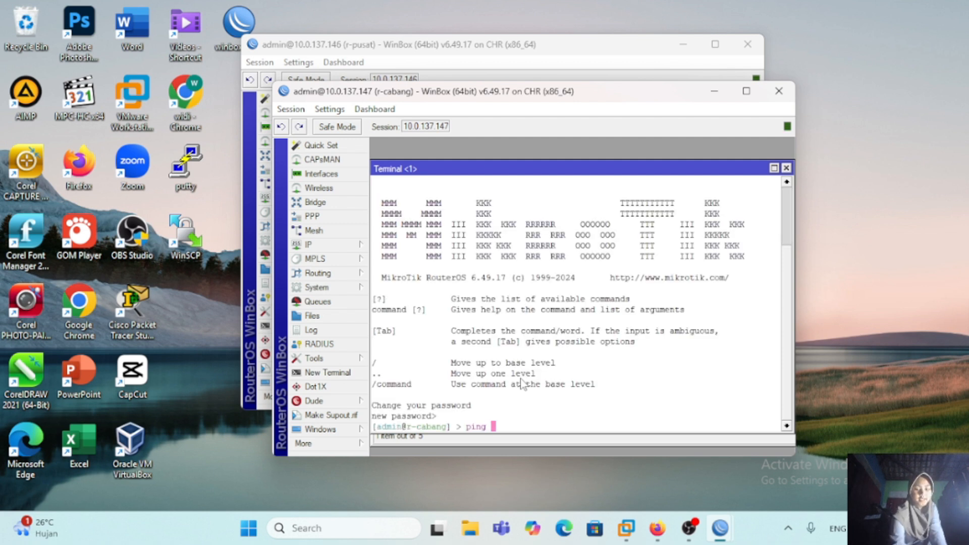
type("1")
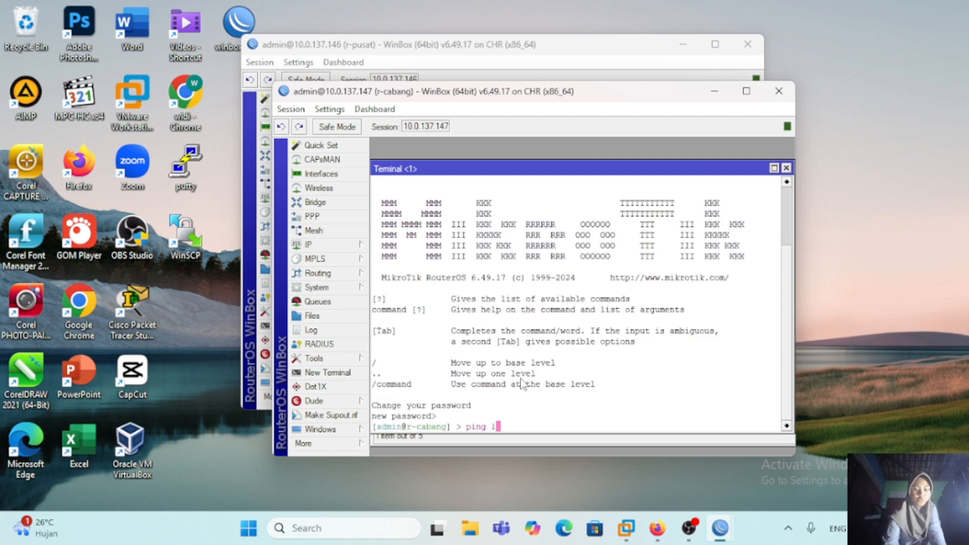
type("0.10.10.")
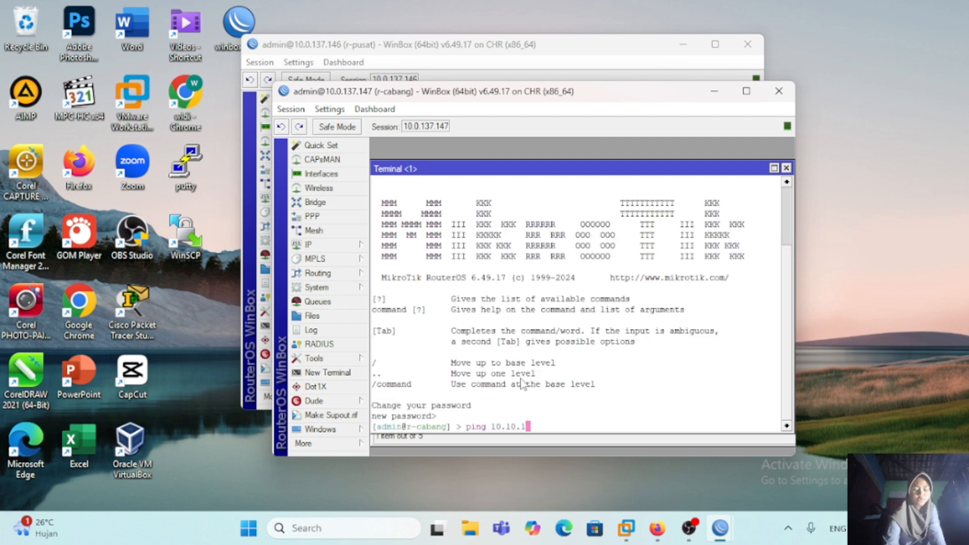
type("1")
key("Return")
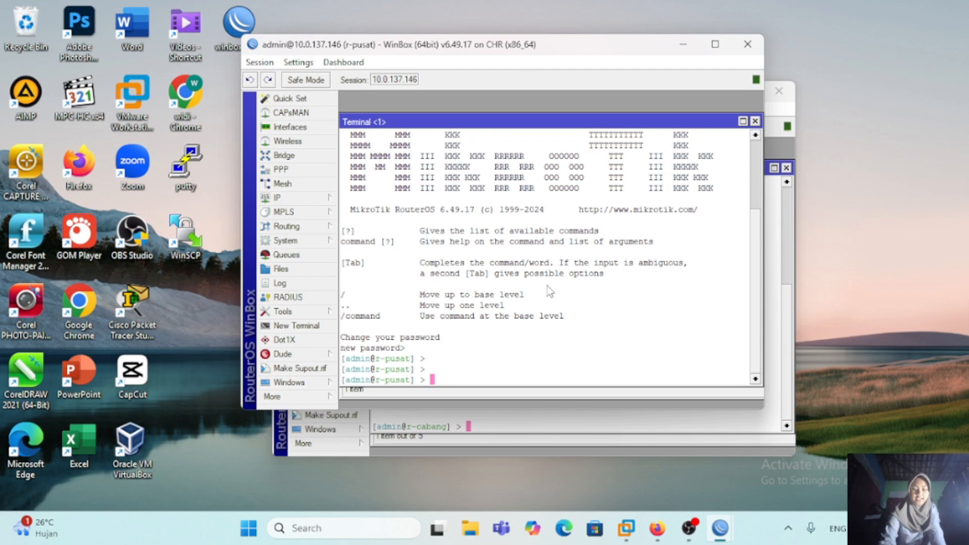
Step: On r-pusat, add a static route to 192.168.2.0/24 through gateway 10.10.10.2 and print the routing table
type("ip route")
key("Return")
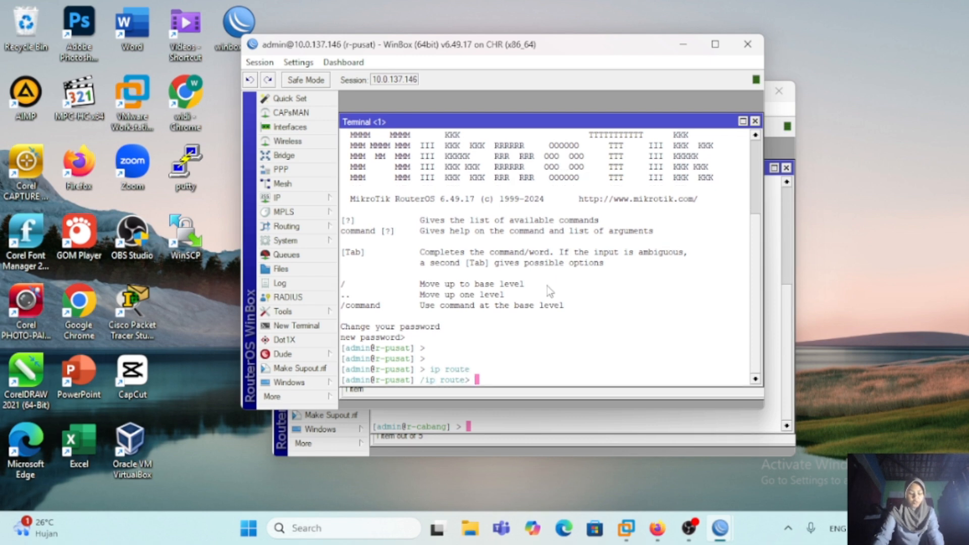
type("add dst-address=")
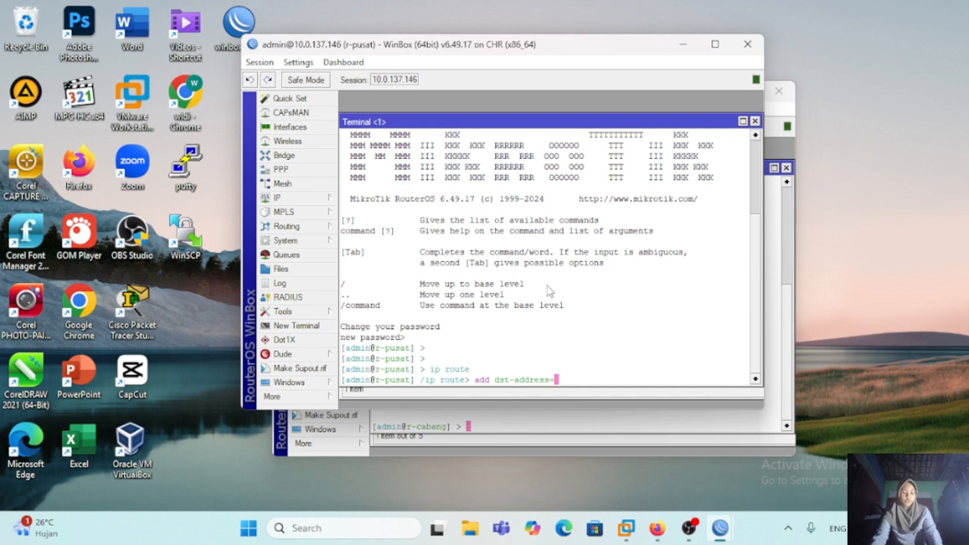
type("192.16")
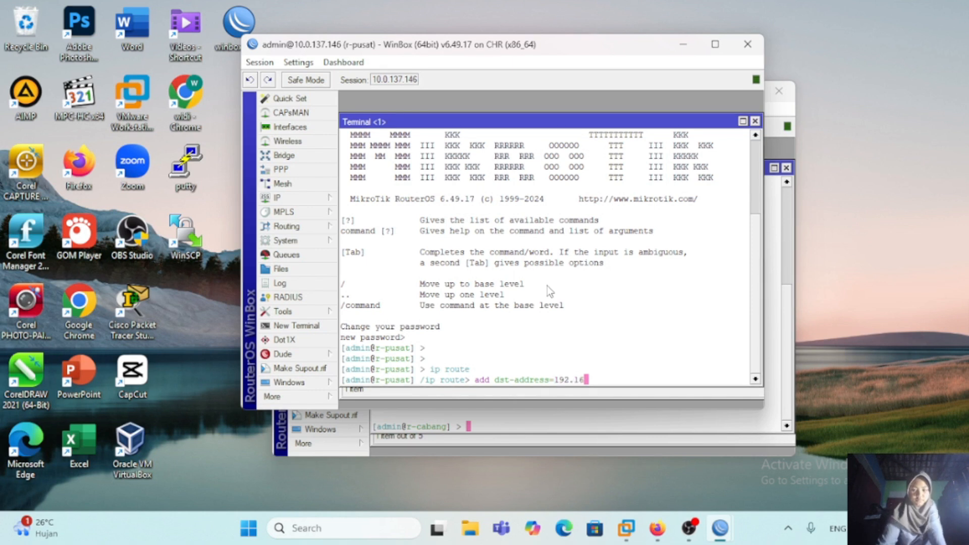
type("8.2.0/24 gatew")
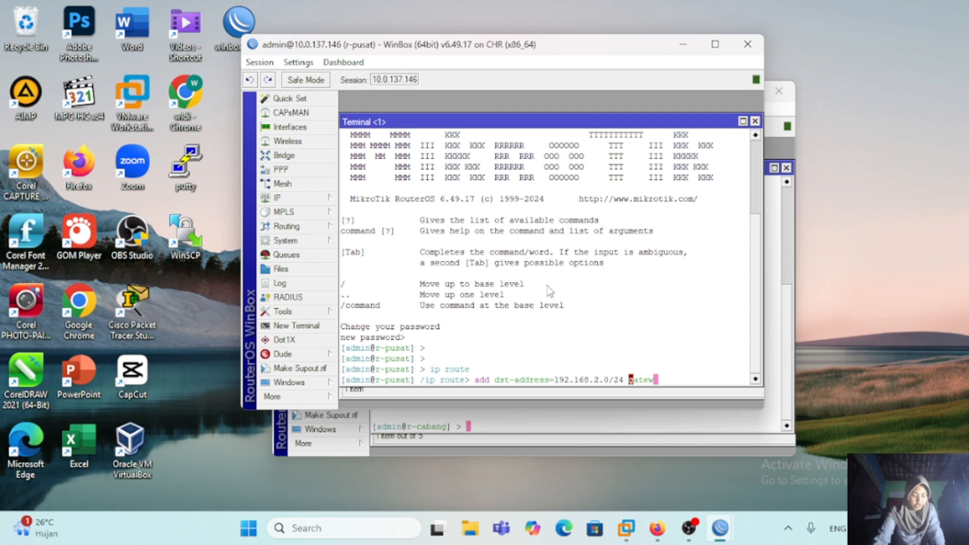
type("ay=")
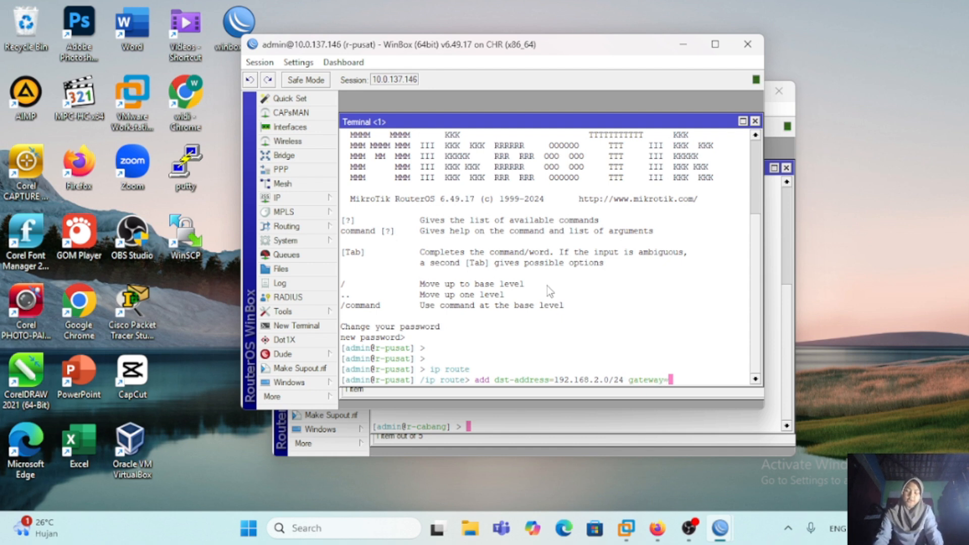
type("10.10.10.2")
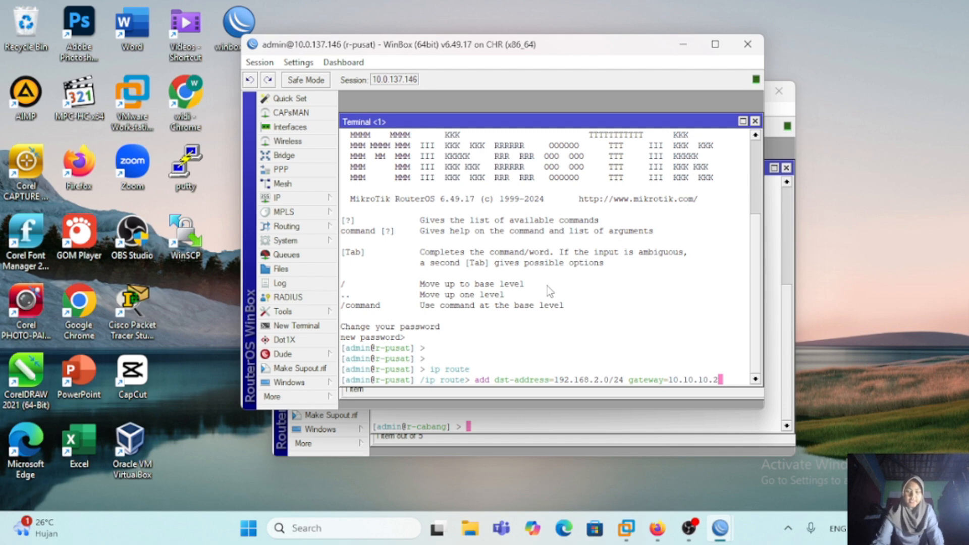
key("Return")
type("print")
key("Return")
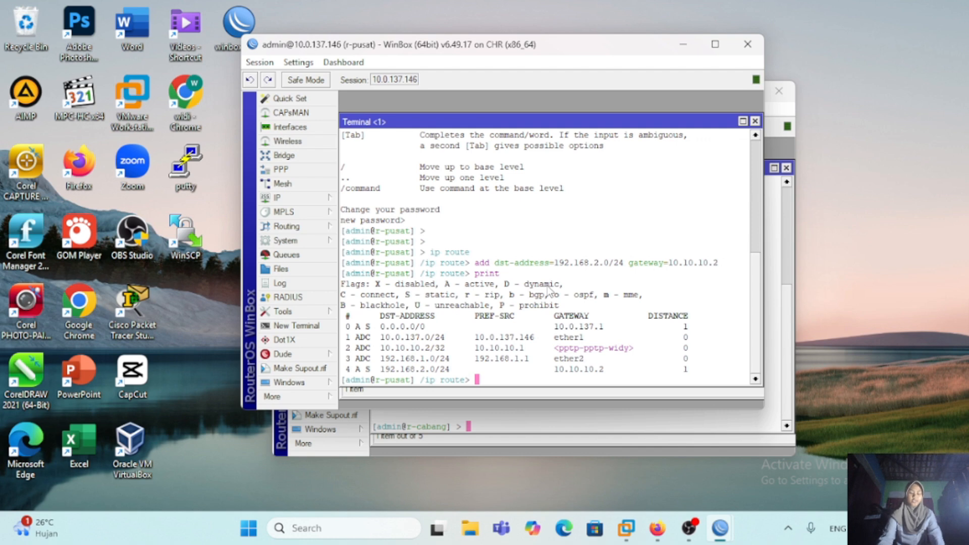
Step: In the r-cabang session, start a new IP route with destination address 192.168.1.0/24
left_click(782, 204)
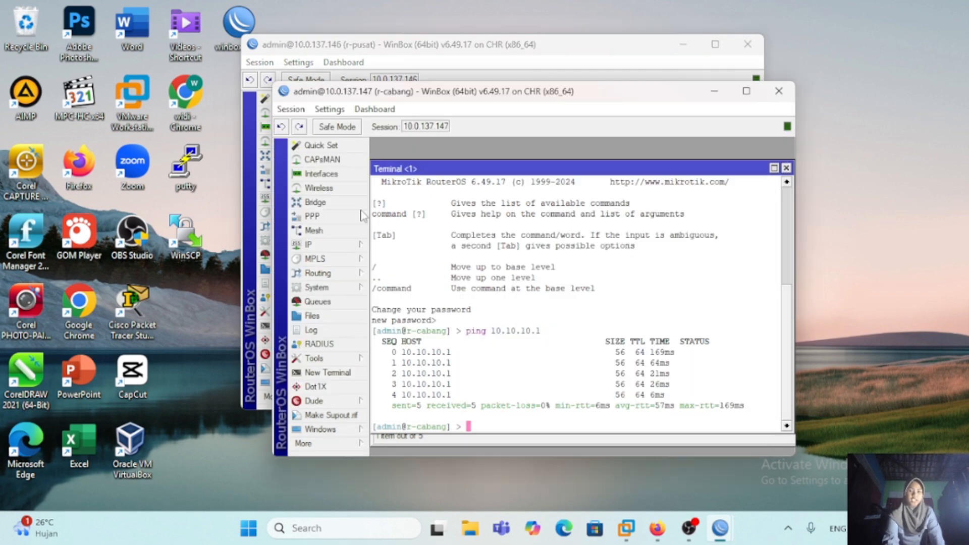
left_click(327, 246)
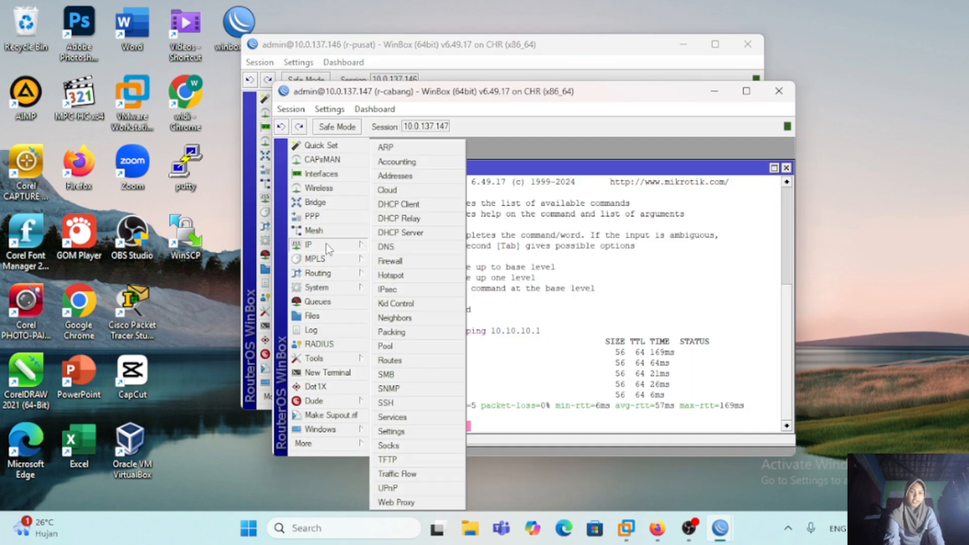
left_click(390, 360)
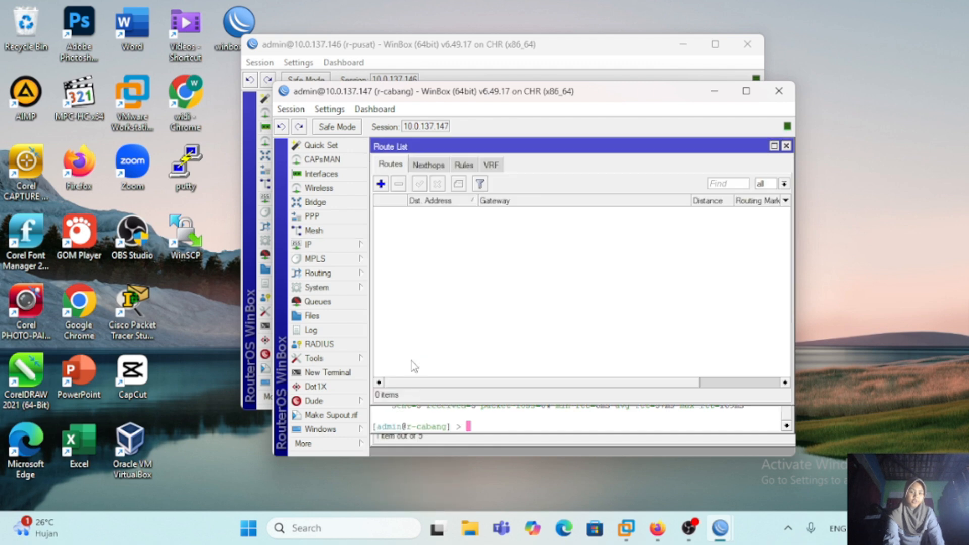
left_click(381, 184)
key("BackSpace")
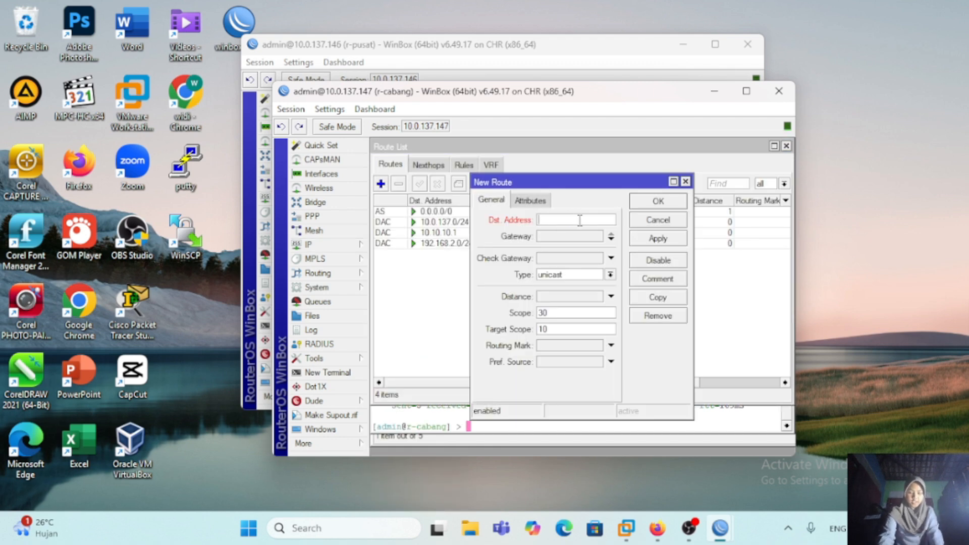
type("192168.1.0/24")
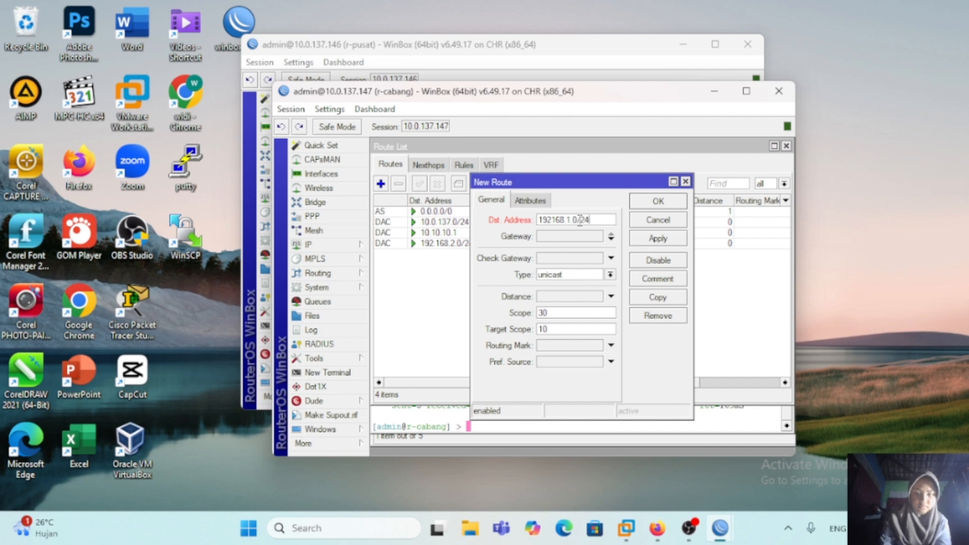
key("Left")
key("Left")
key("Left")
key("Left")
key("Left")
key("Left")
key("Left")
key("Left")
key("Left")
key("Left")
type(".")
Step: Set the new r-cabang route's gateway to 10.10.10.1 and save the route
left_click(577, 237)
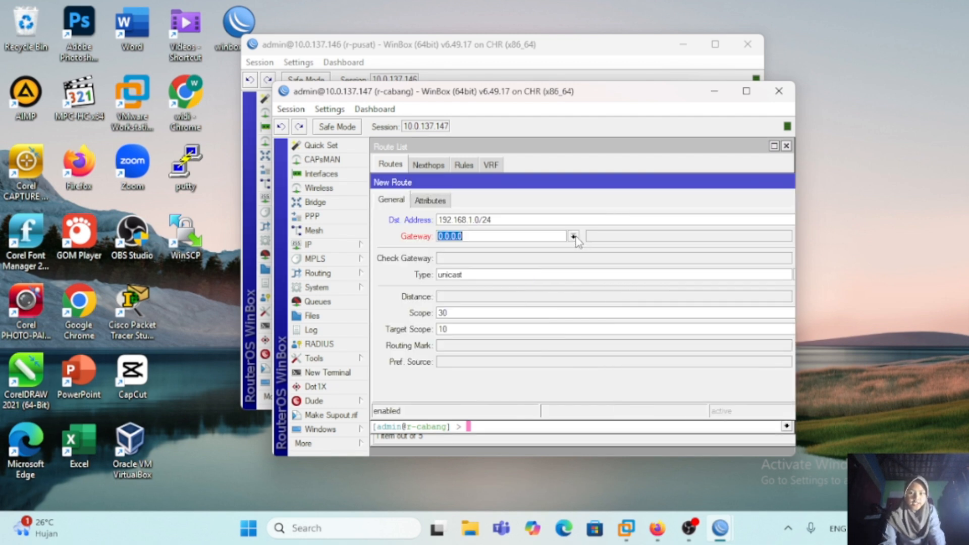
key("BackSpace")
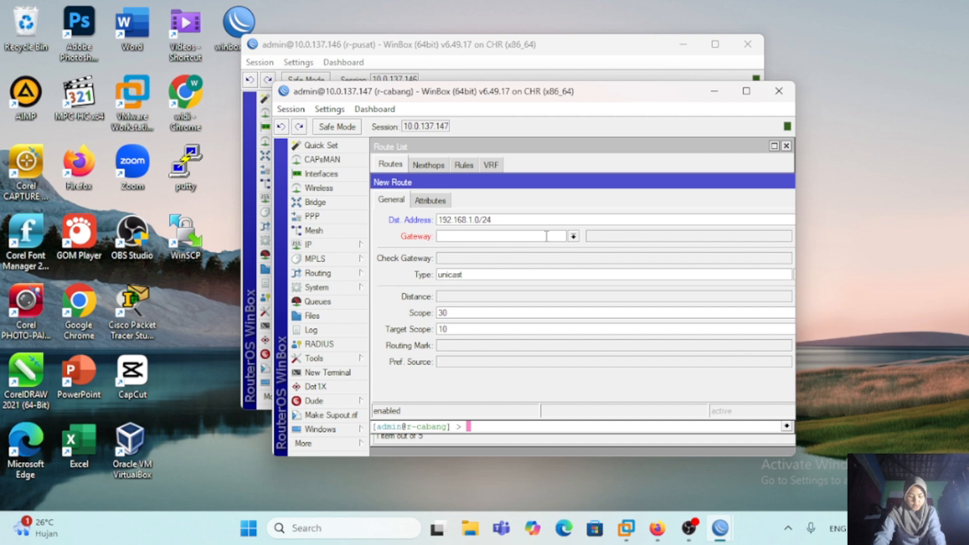
type("10.10.10.1")
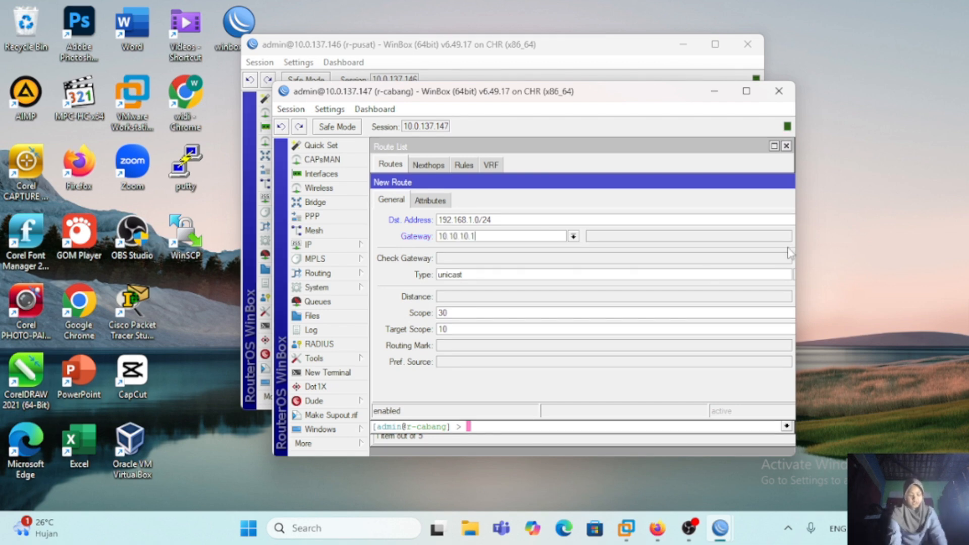
left_click_drag(796, 187, 865, 189)
left_click(835, 200)
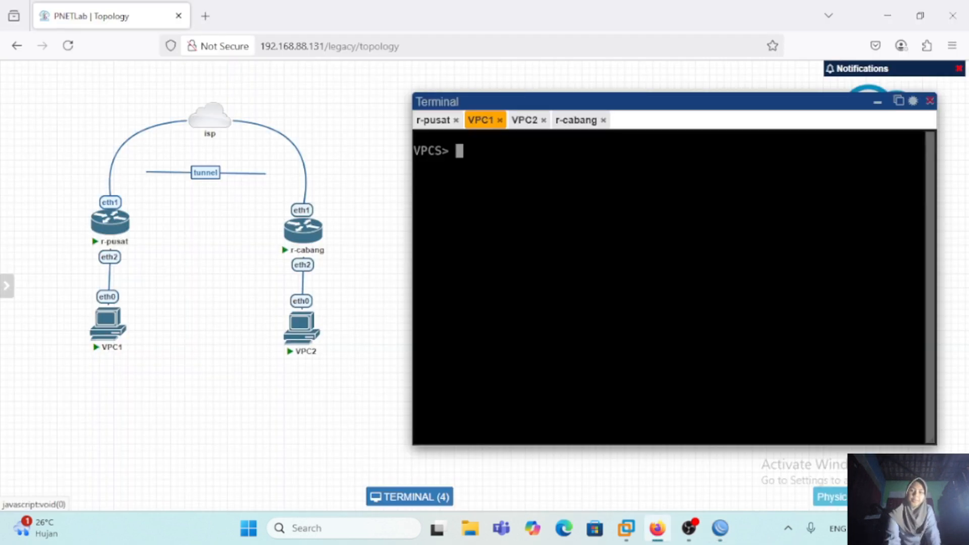
Step: View the VPC2 console in the lab terminal and return to the VPC1 console
left_click(522, 123)
left_click(480, 121)
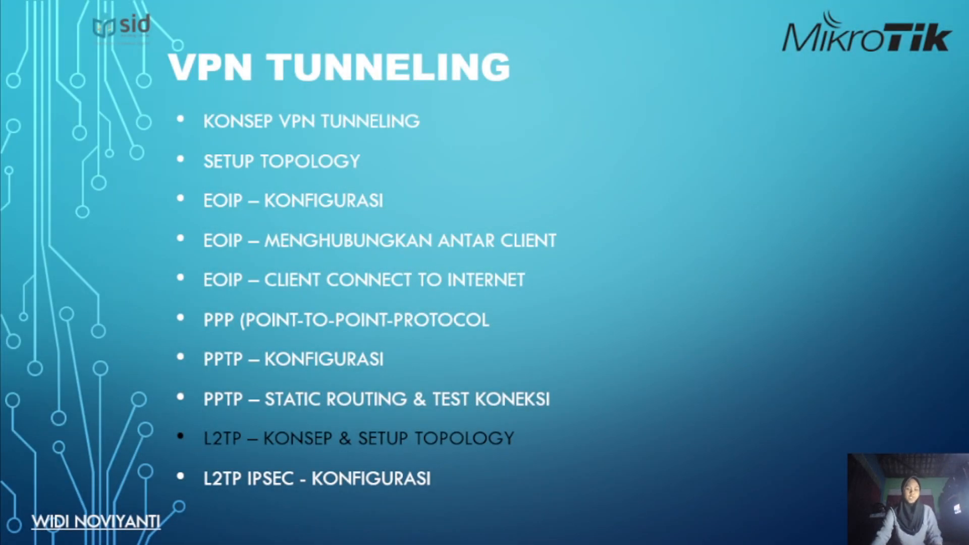
key("Right")
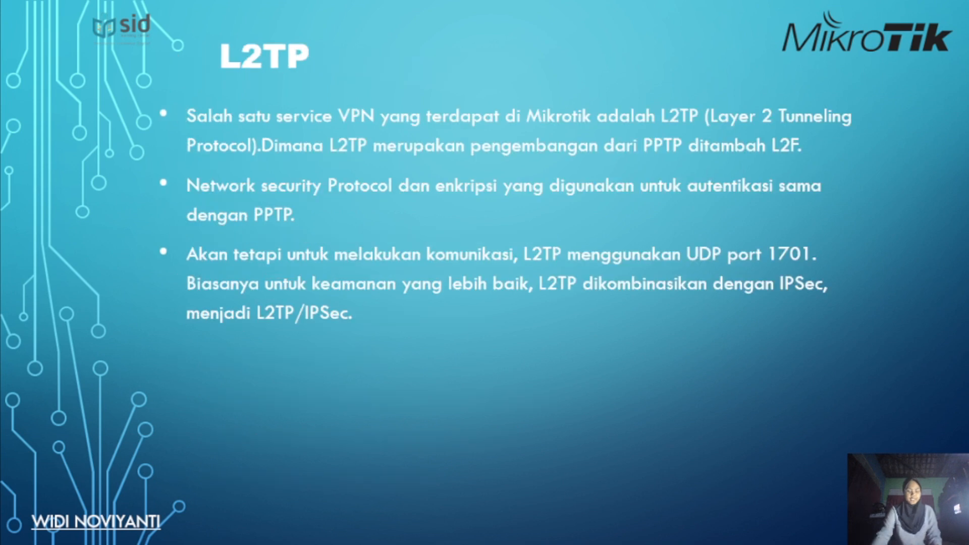
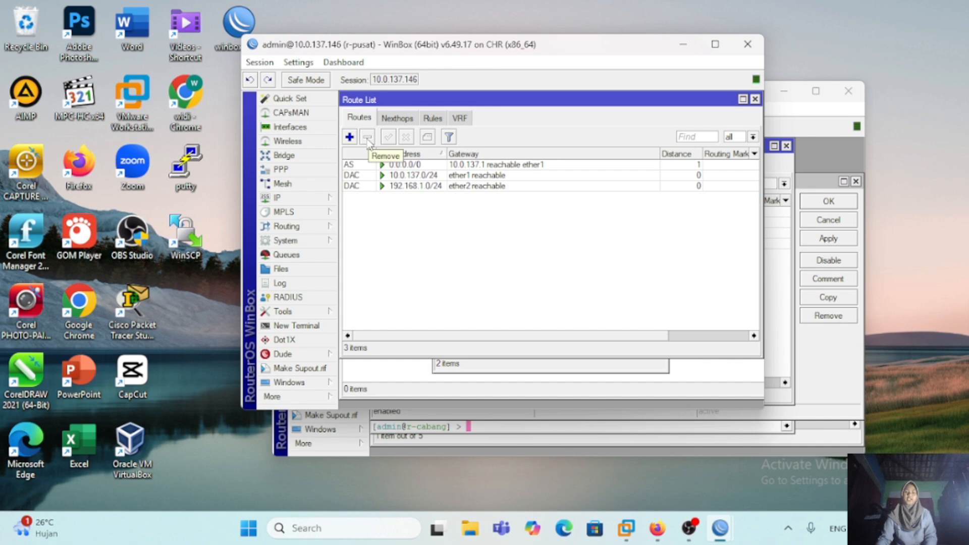
Step: In the r-cabang session, delete the static route to 192.168.1.0/24 and open the IP address list
left_click(768, 122)
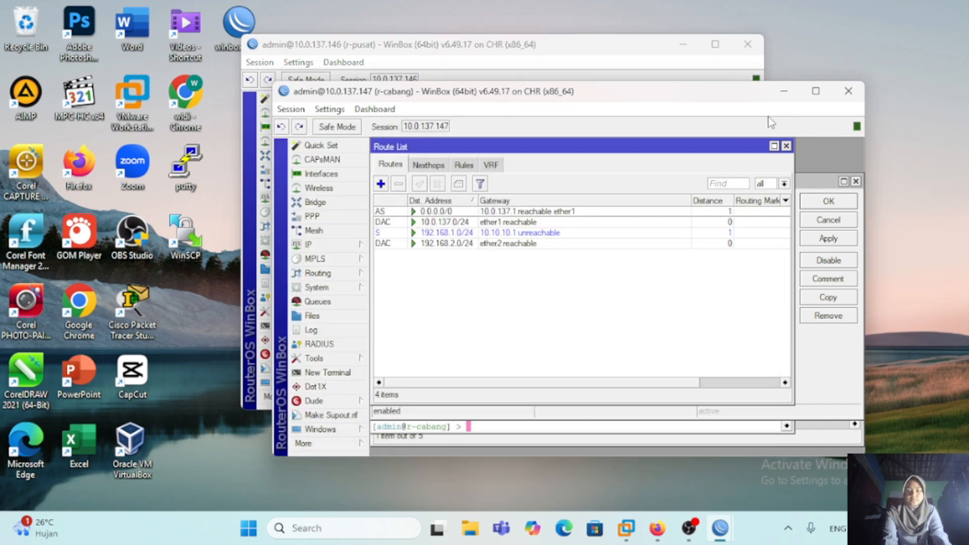
left_click(396, 235)
left_click(398, 183)
left_click(323, 245)
left_click(395, 177)
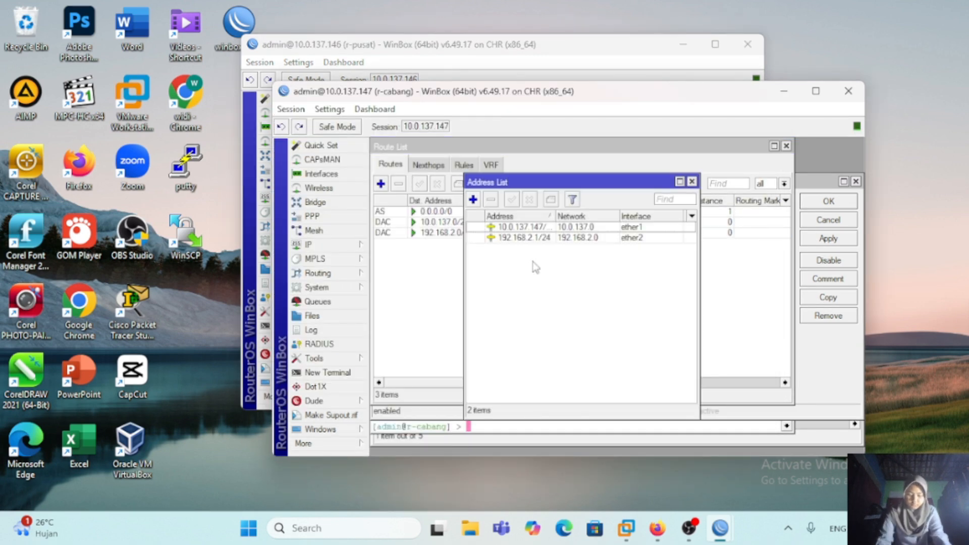
Step: Remove the PPTP client interface from r-cabang's PPP interfaces and bring the route list back to the front
left_click(323, 217)
left_click(431, 253)
left_click(403, 225)
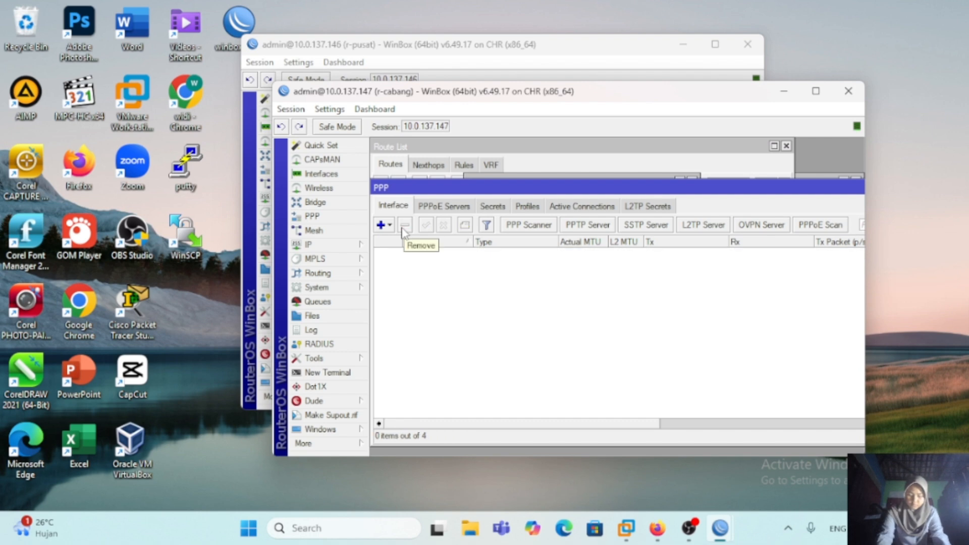
left_click(732, 165)
left_click(324, 244)
left_click(406, 178)
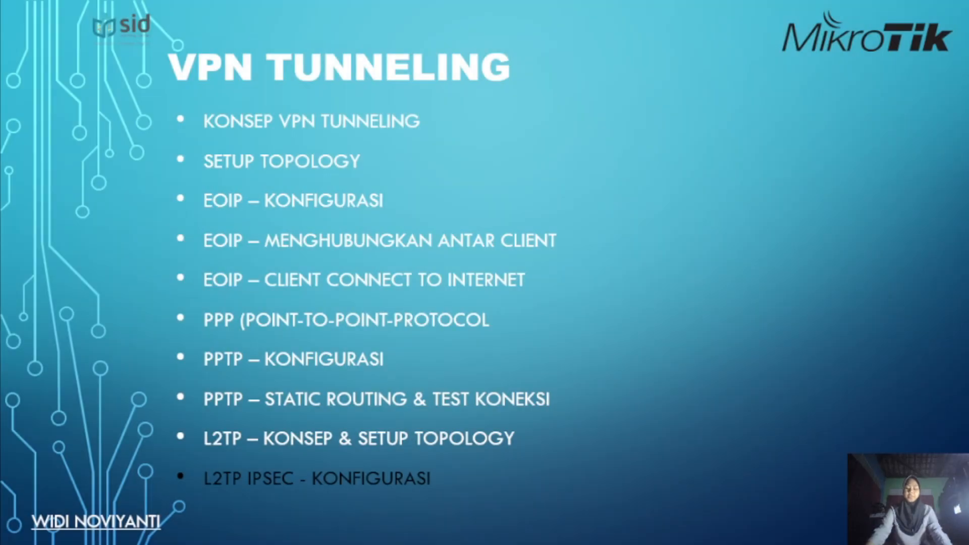
key("Right")
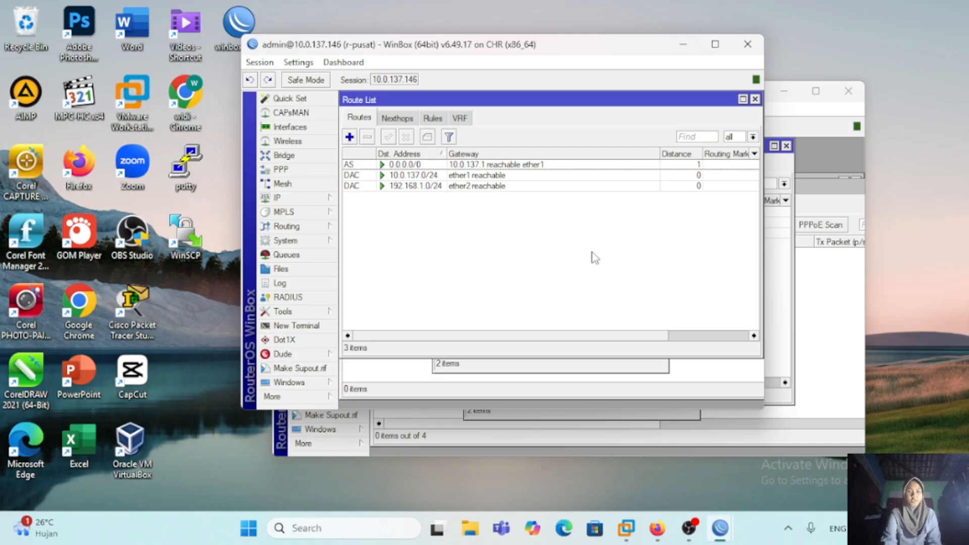
Step: On r-pusat, open the L2TP server settings from the PPP interfaces and enable the server
left_click(310, 169)
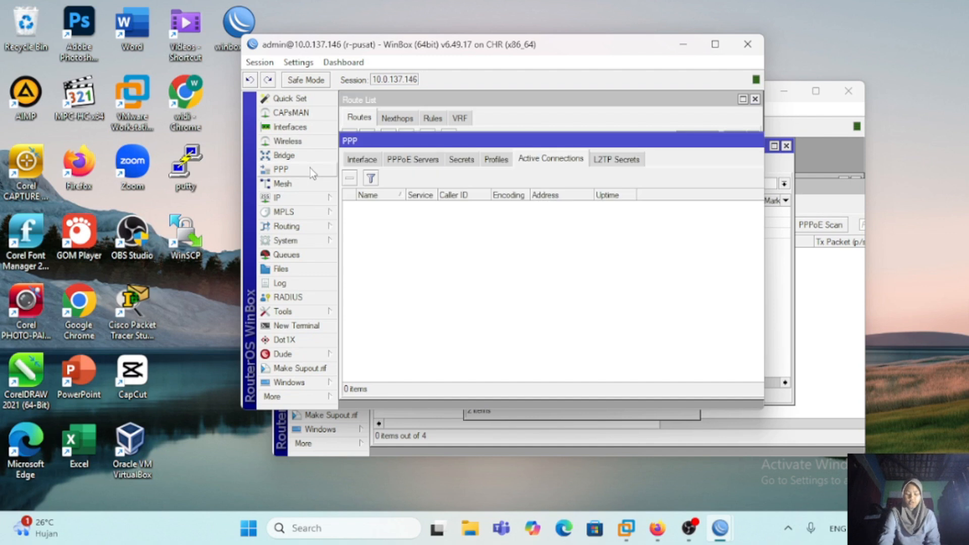
left_click(374, 164)
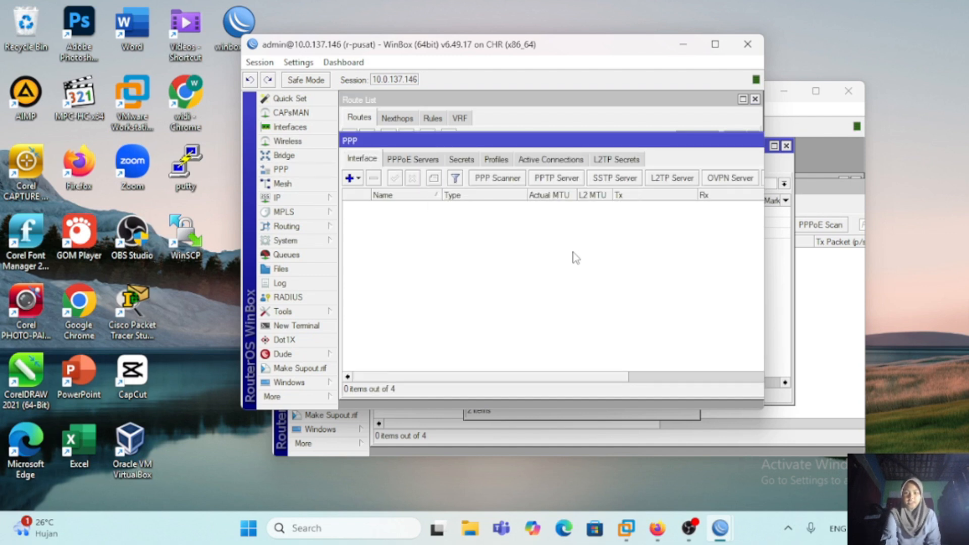
left_click(681, 181)
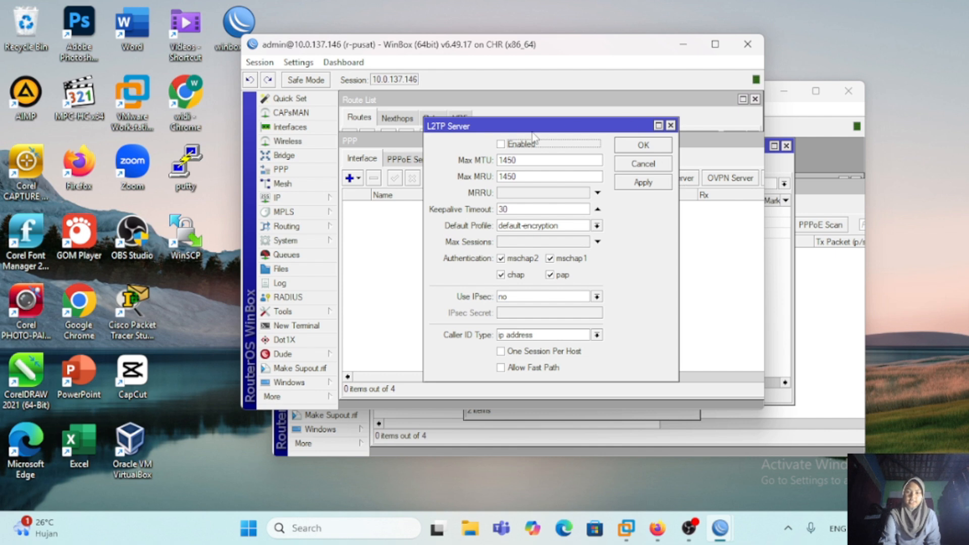
left_click(499, 145)
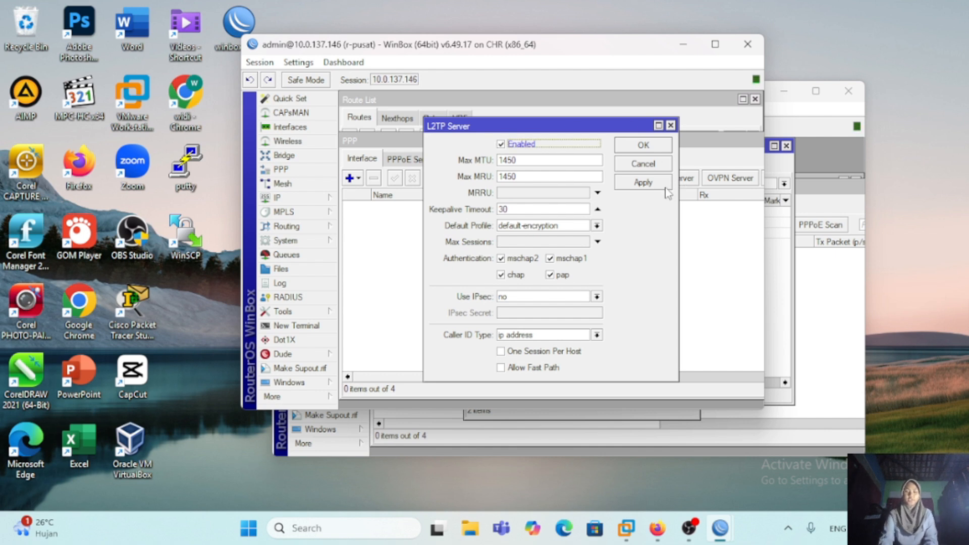
Step: Set the L2TP server's IPsec use to yes, enter the IPsec secret and save the server settings
left_click(596, 296)
left_click(566, 314)
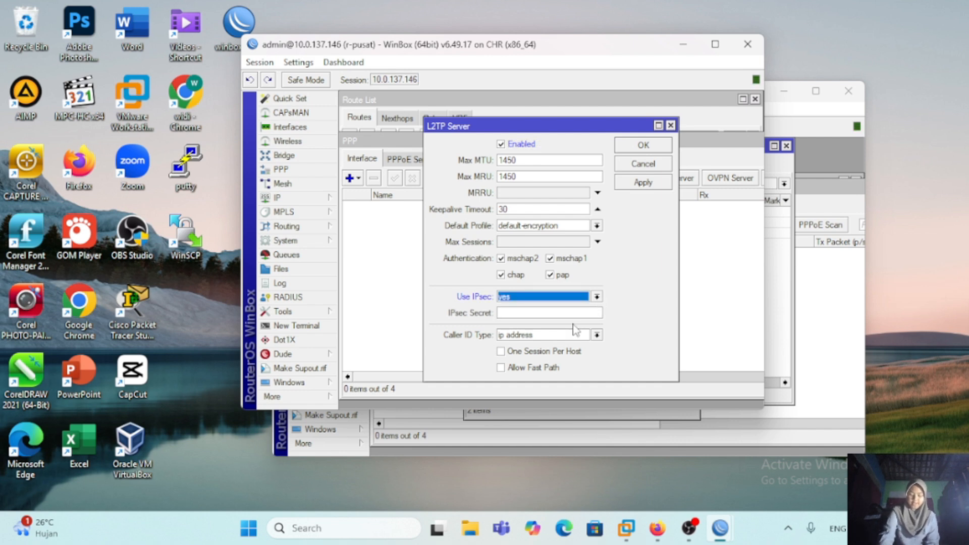
left_click(538, 313)
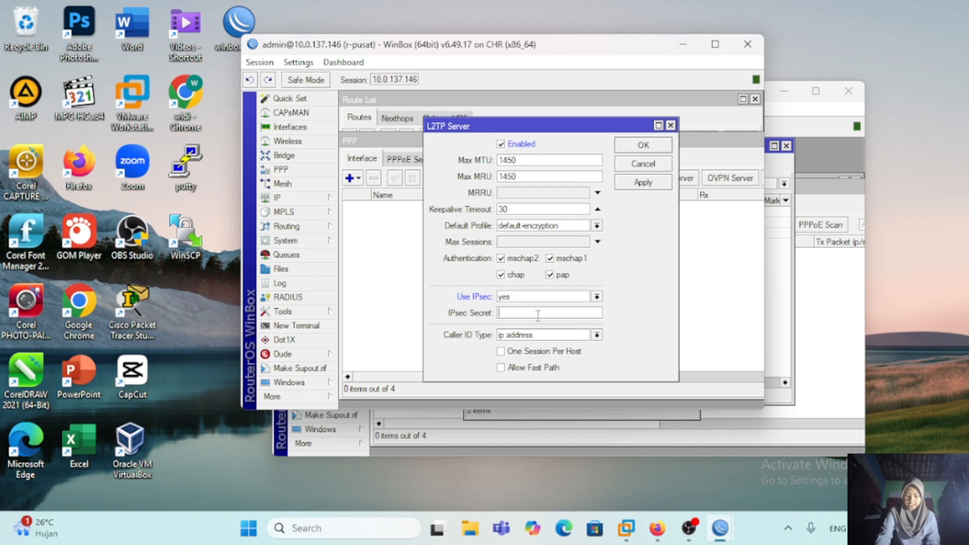
type("******")
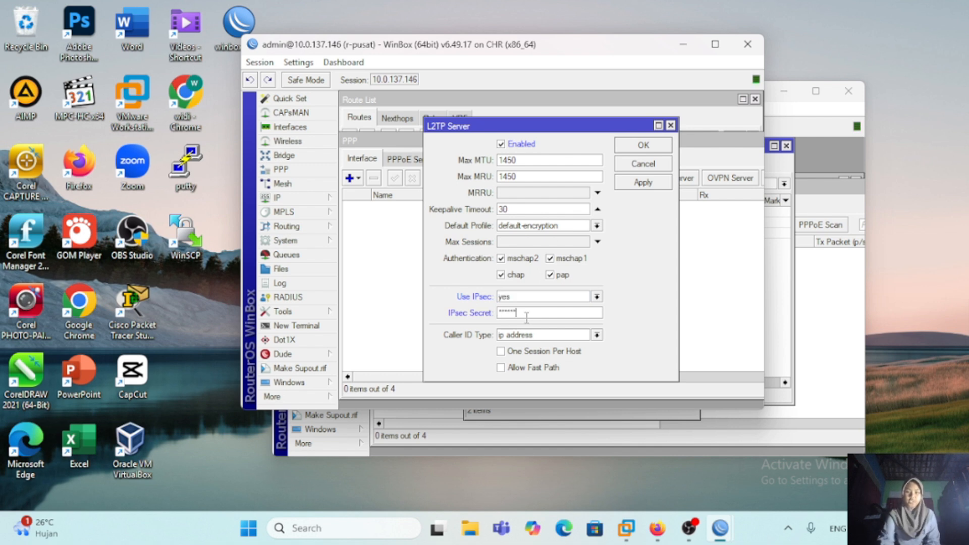
left_click(654, 187)
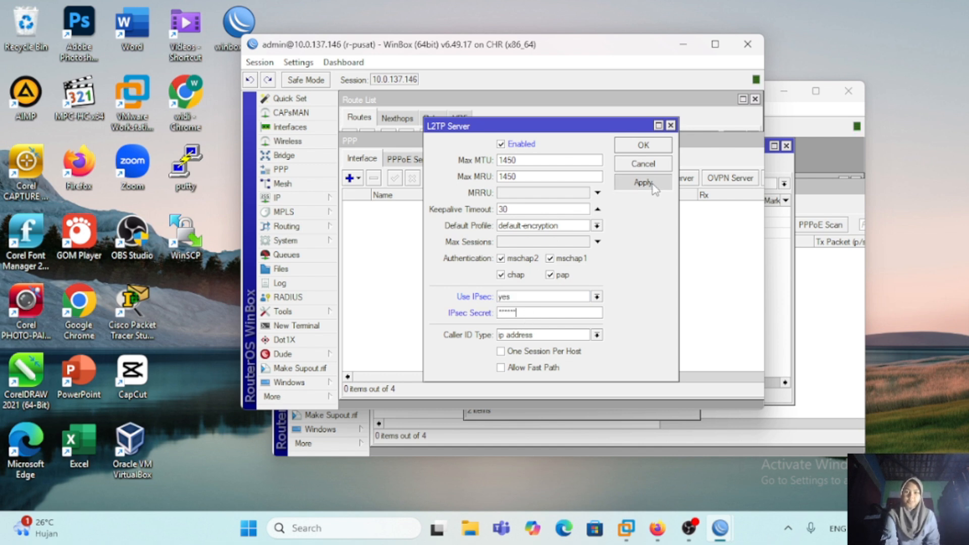
left_click(648, 146)
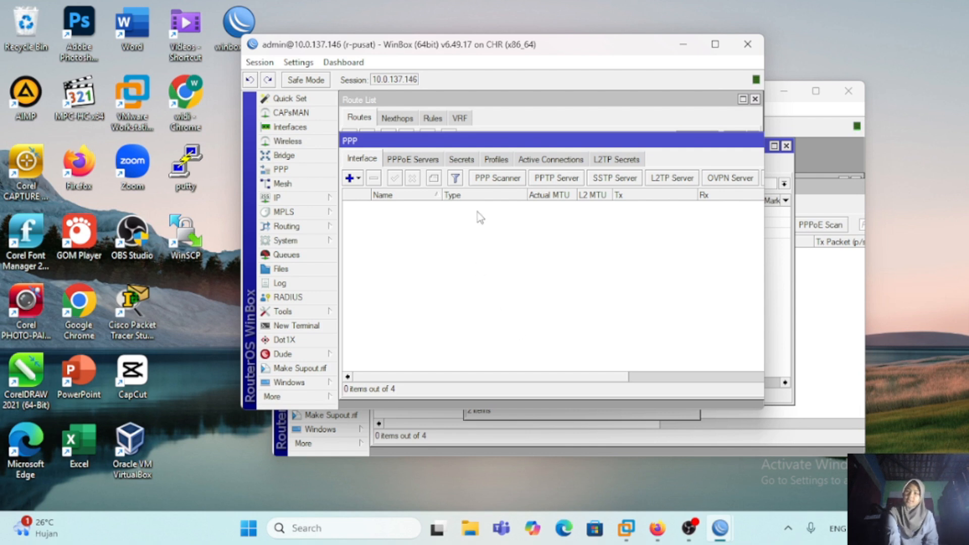
Step: Start a new PPP secret on r-pusat, enter the L2TP user name and password, and set its service to l2tp
left_click(462, 159)
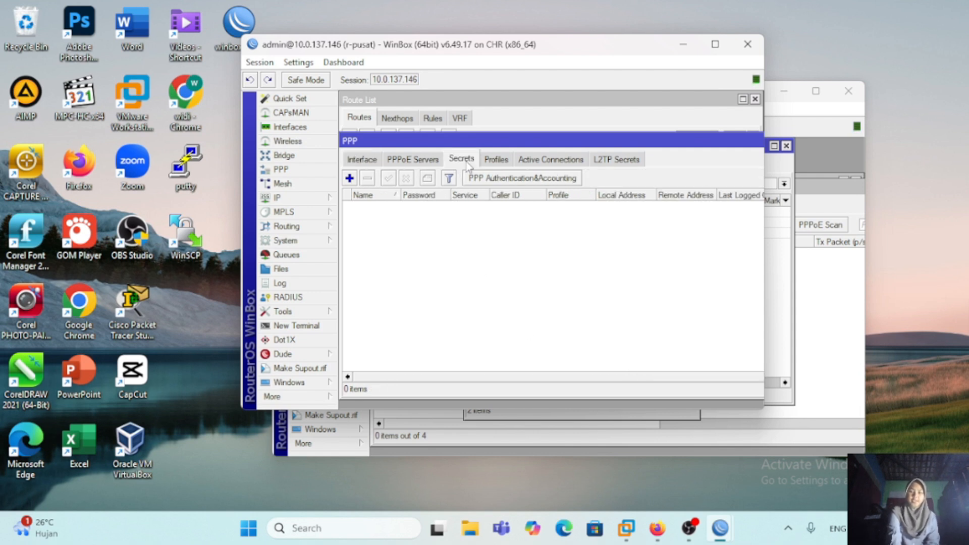
left_click(349, 178)
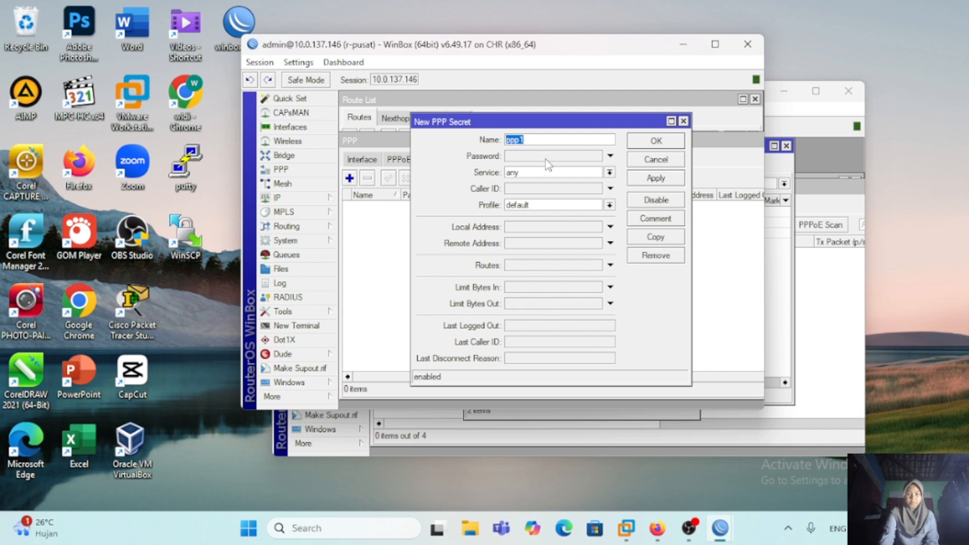
type("l2tp-widy")
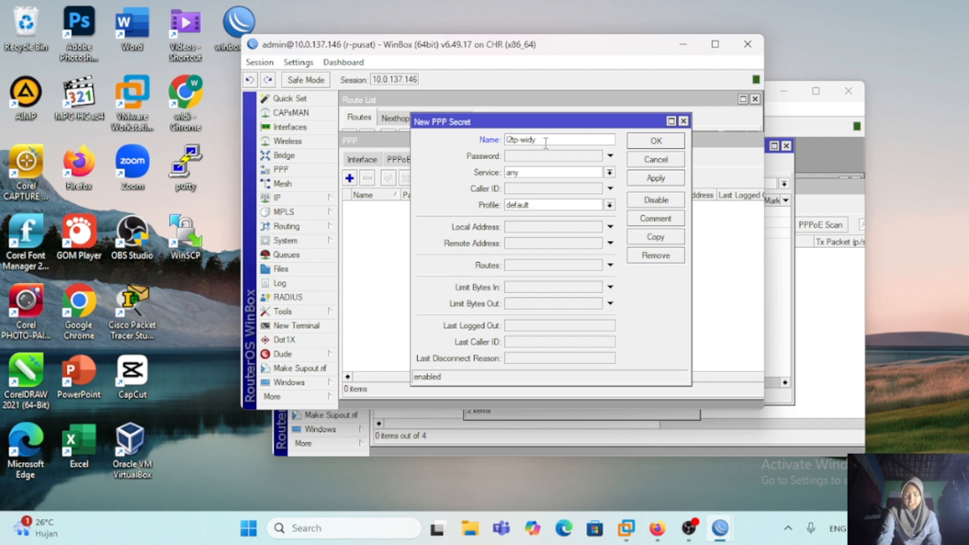
left_click(533, 157)
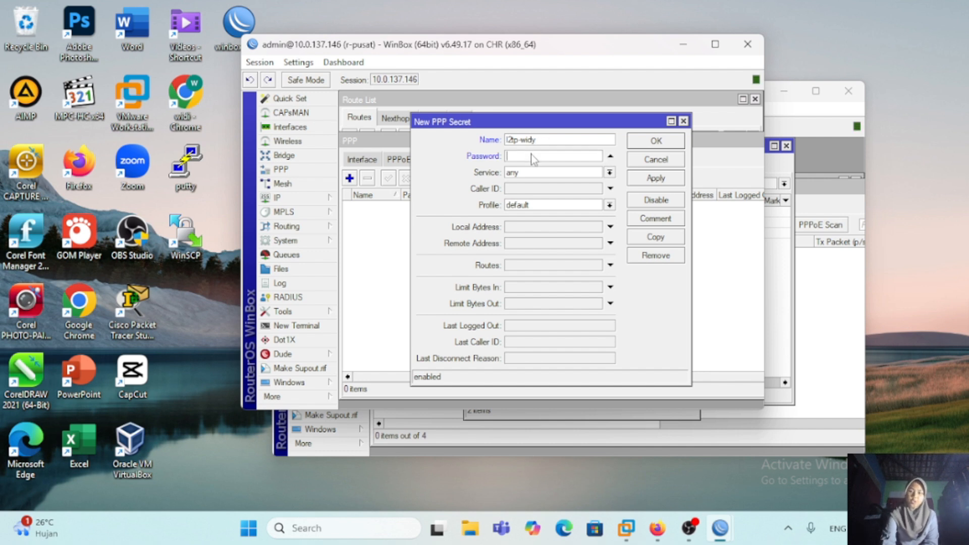
type("123")
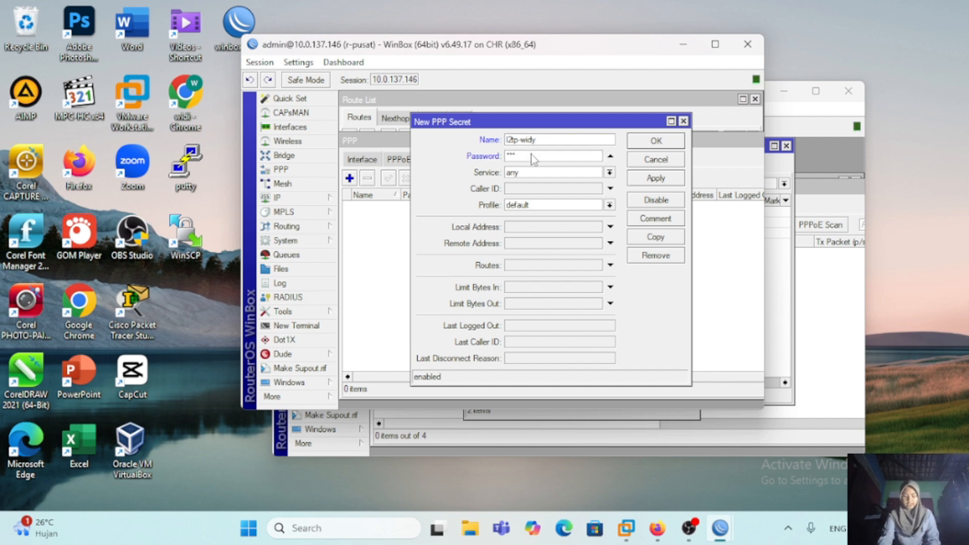
left_click(610, 172)
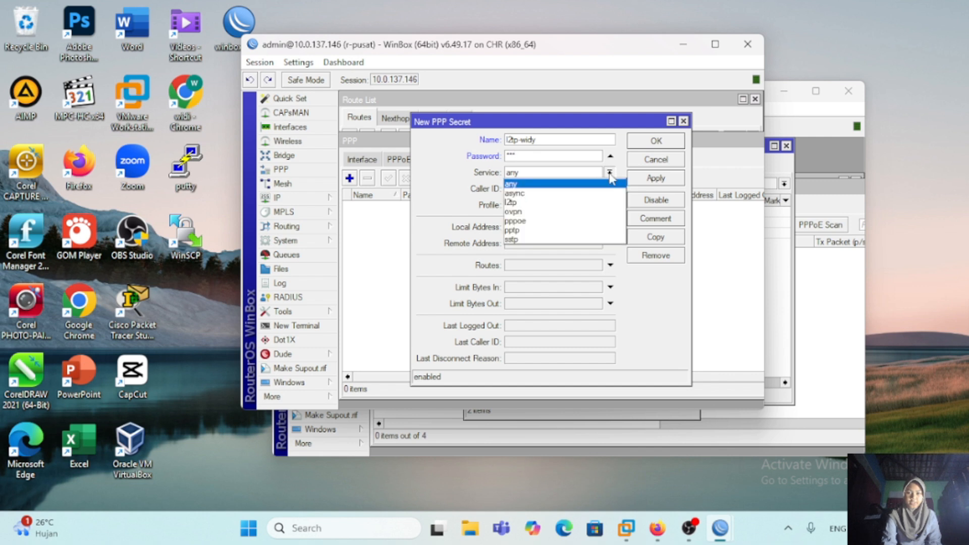
left_click(595, 203)
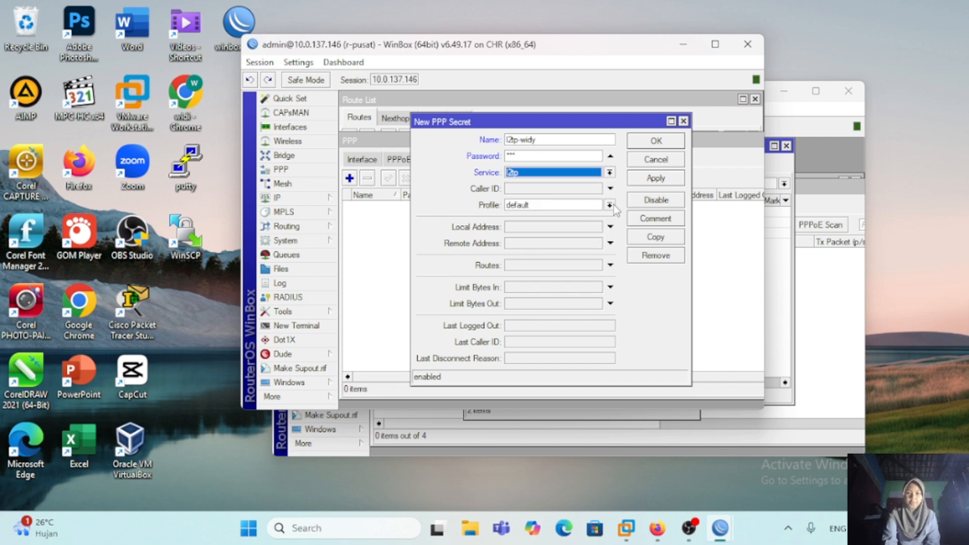
Step: Give the PPP secret the default-encryption profile, local address 172.16.1.1 and remote address 172.16.1.2, and save it
left_click(610, 205)
left_click(605, 228)
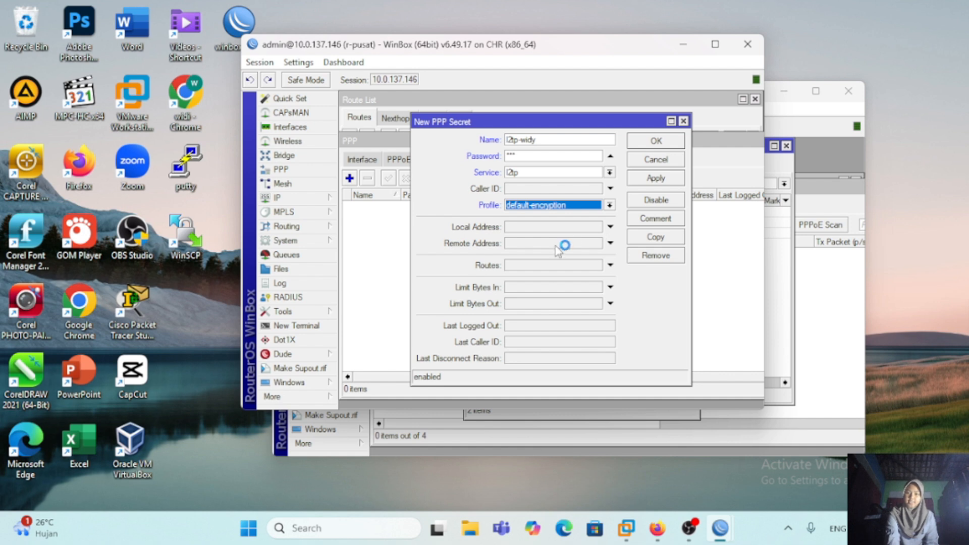
left_click(556, 228)
type("172.16.1.2")
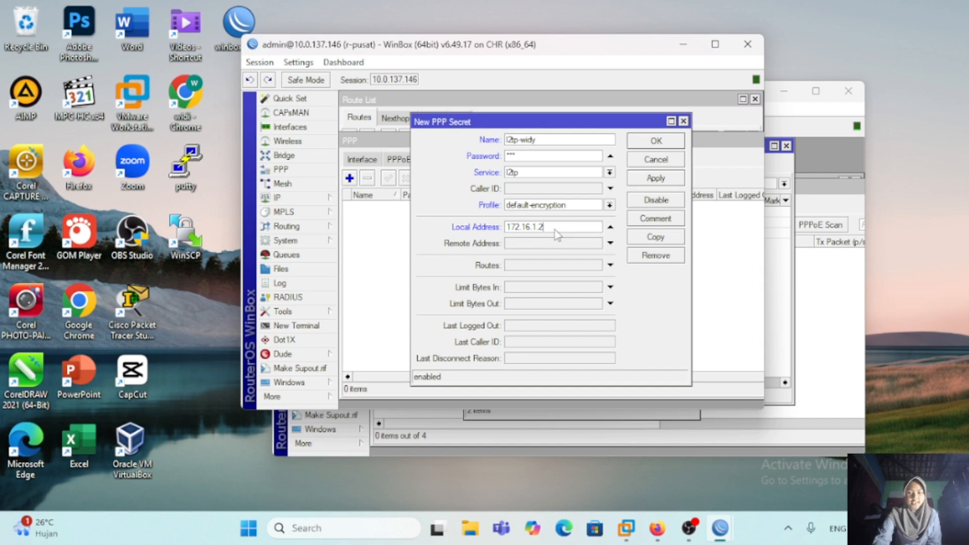
key("BackSpace")
type("1")
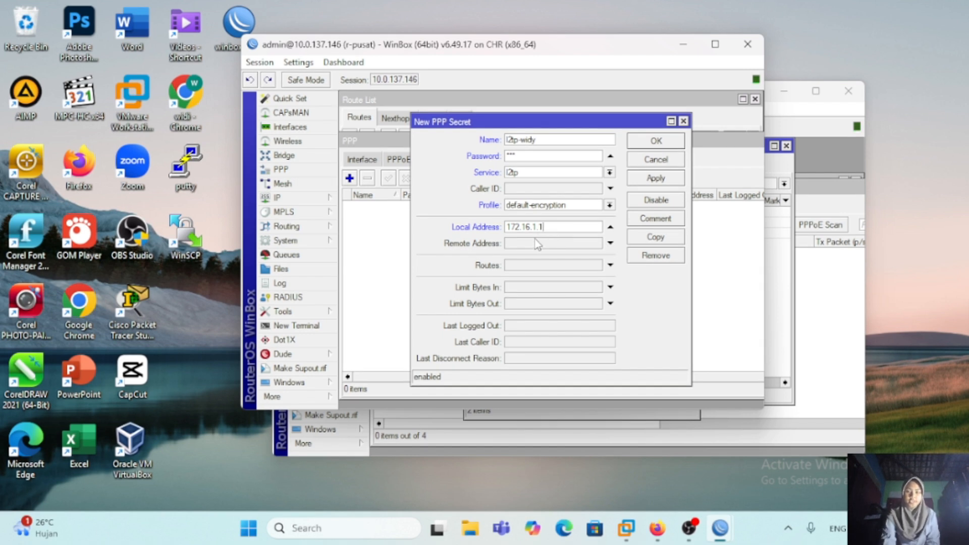
left_click(538, 245)
type("172.16.1.2")
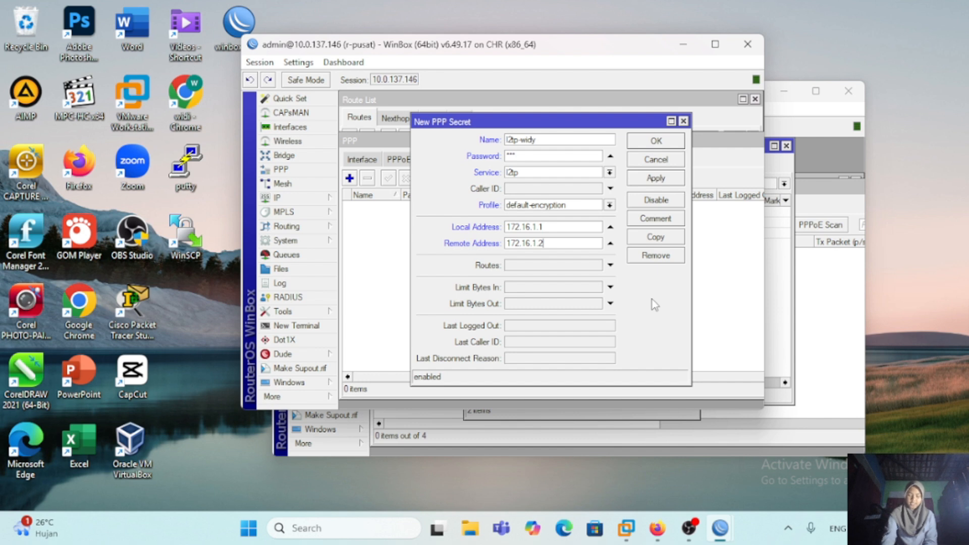
left_click(670, 142)
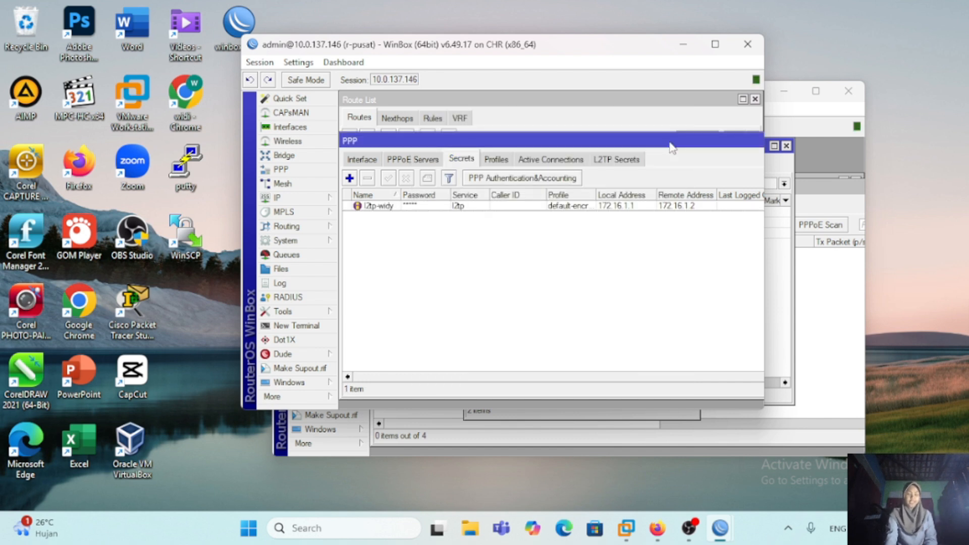
Step: In the r-cabang session, start a new L2TP client interface that connects to 10.0.137.146
left_click(807, 110)
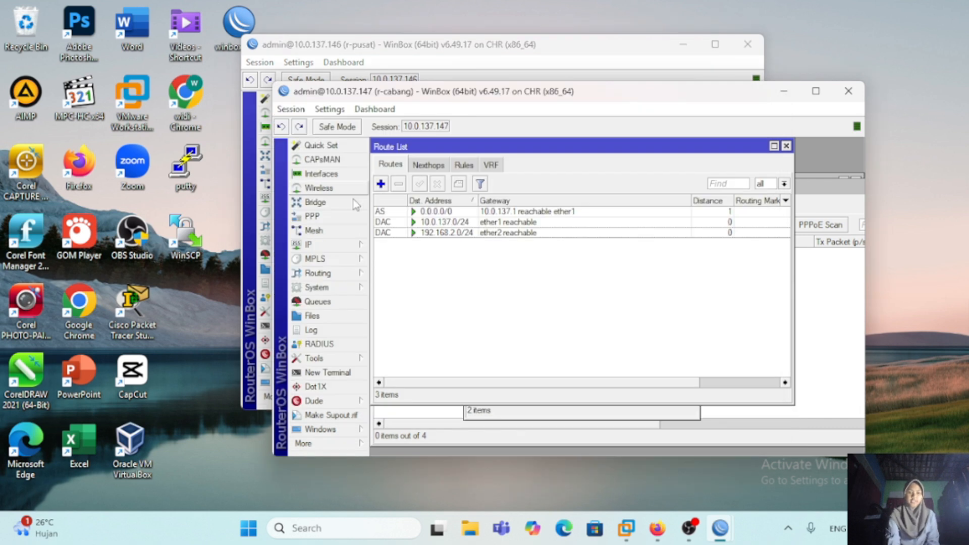
left_click(327, 217)
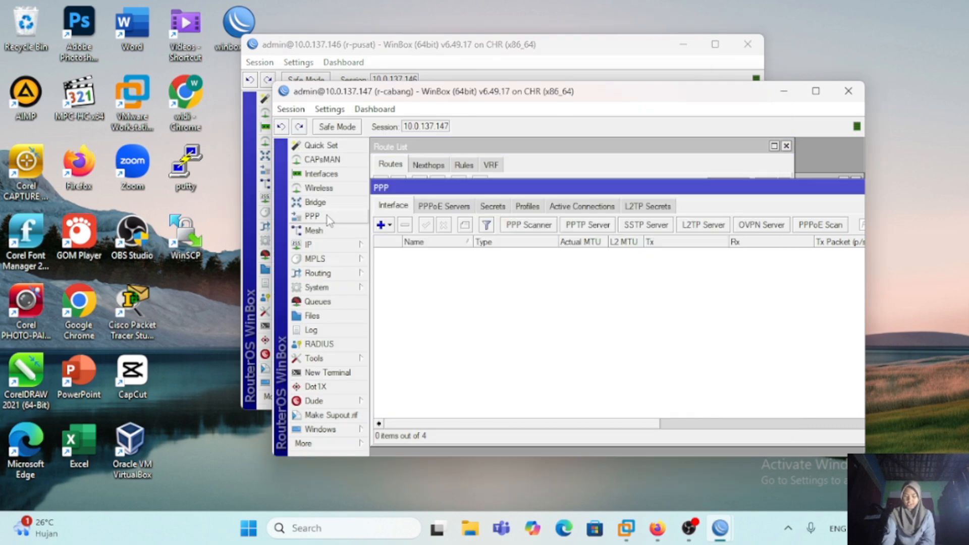
left_click(387, 224)
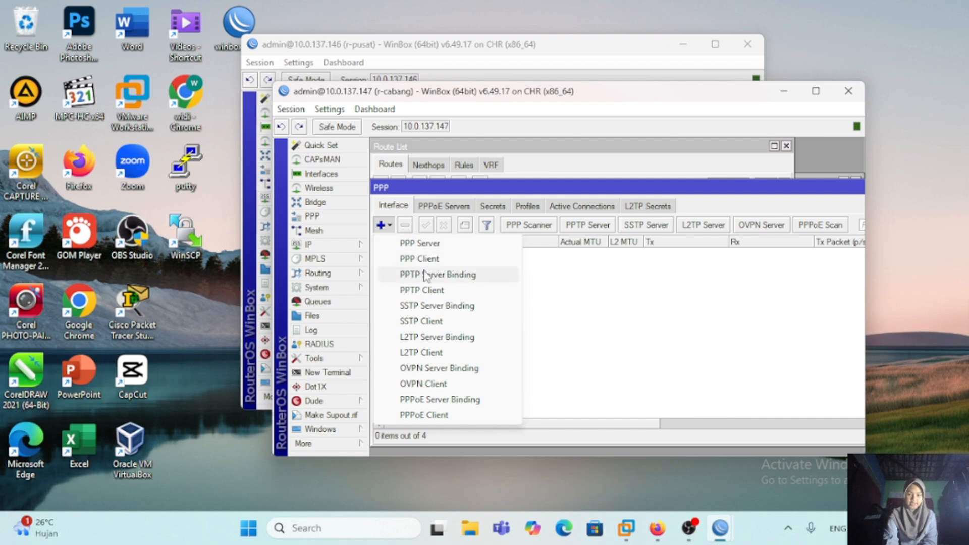
left_click(435, 353)
left_click(524, 167)
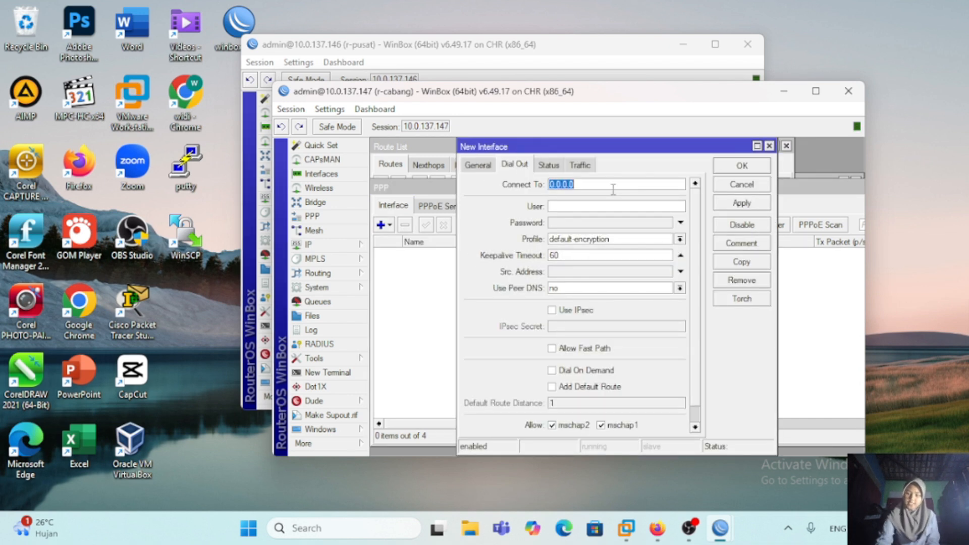
key("BackSpace")
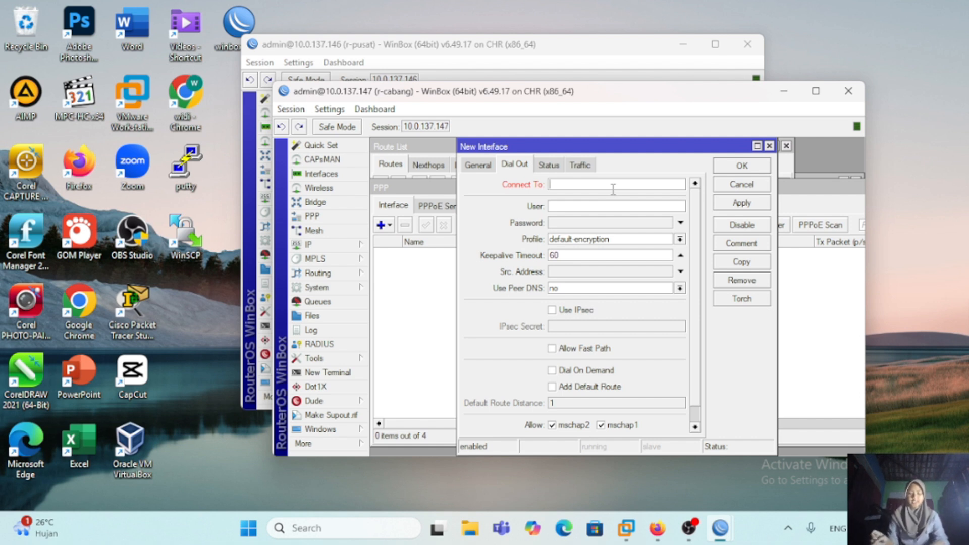
type("10.0.137.146")
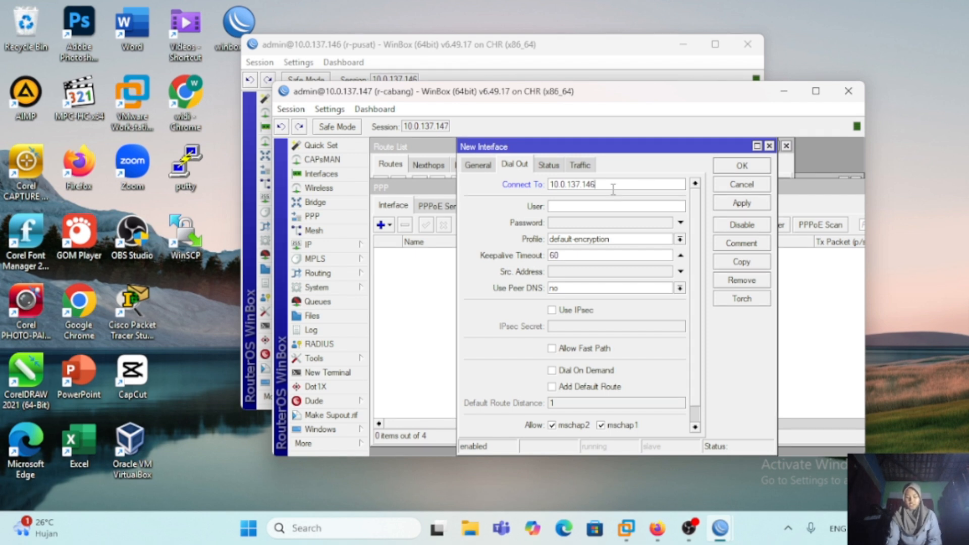
Step: Fill in the L2TP user name and password for the new L2TP client interface on r-cabang
left_click(586, 206)
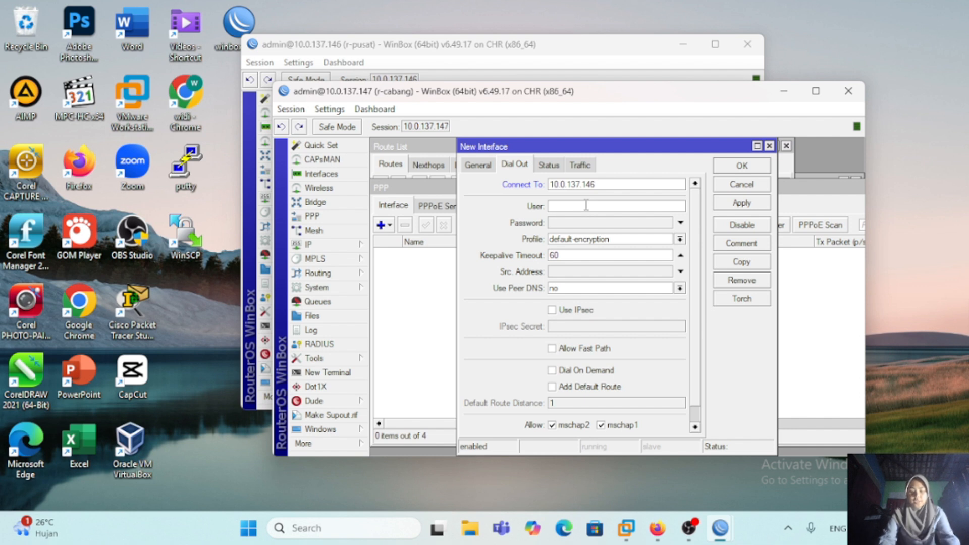
type("l2tp-widy")
left_click(580, 224)
type("123")
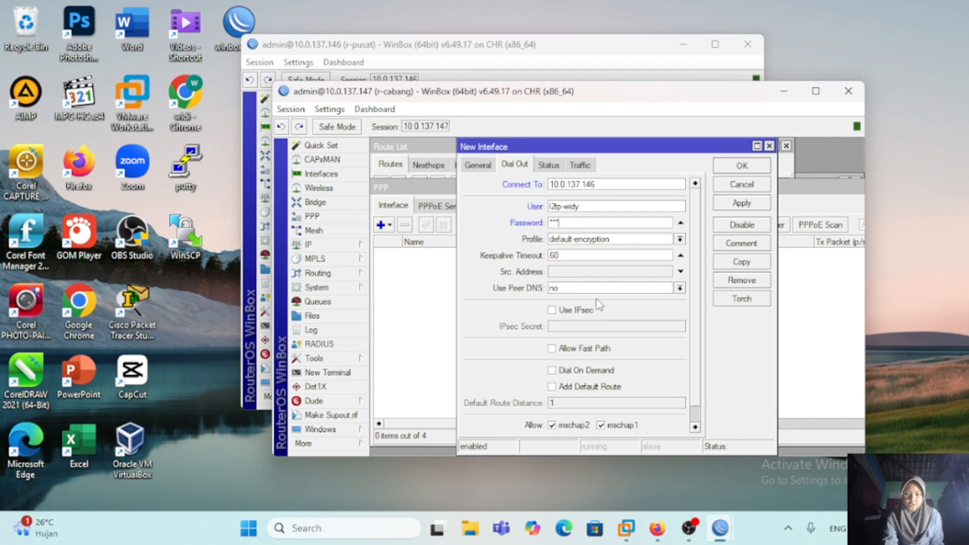
Step: Enable Use IPsec on the L2TP client, enter the IPsec secret and apply the new interface
left_click(552, 310)
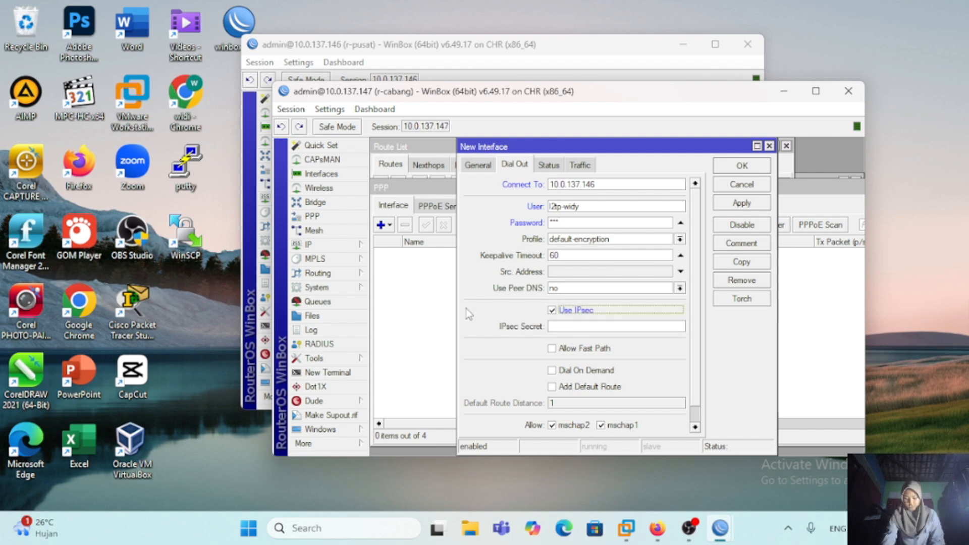
left_click(602, 327)
type("123456")
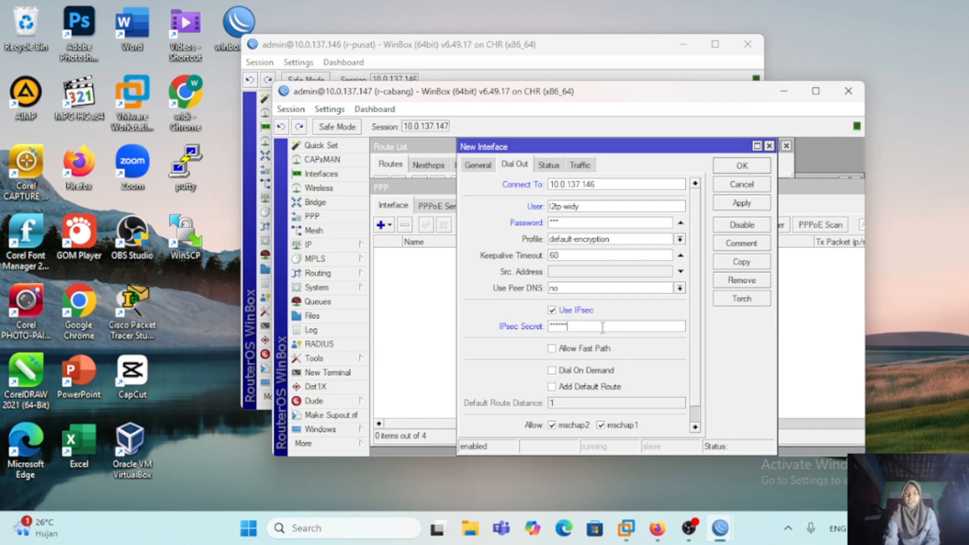
left_click(743, 203)
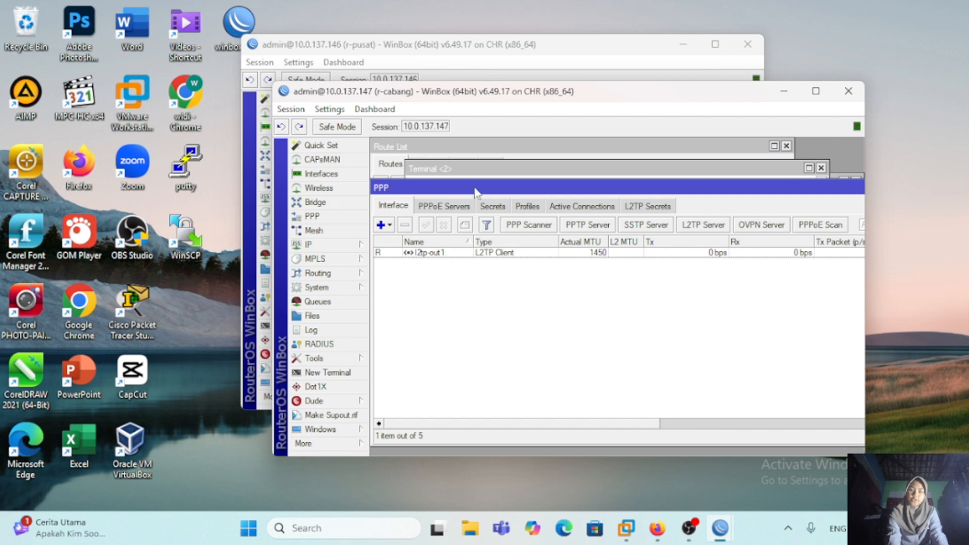
Step: Ping 172.16.1.2 again from the r-cabang terminal to test the tunnel
left_click(479, 171)
key("Up")
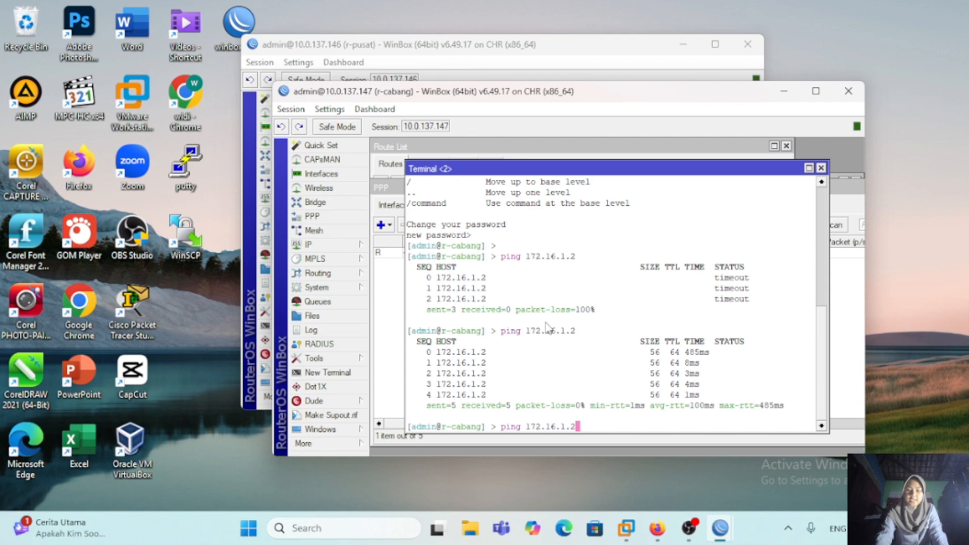
key("Return")
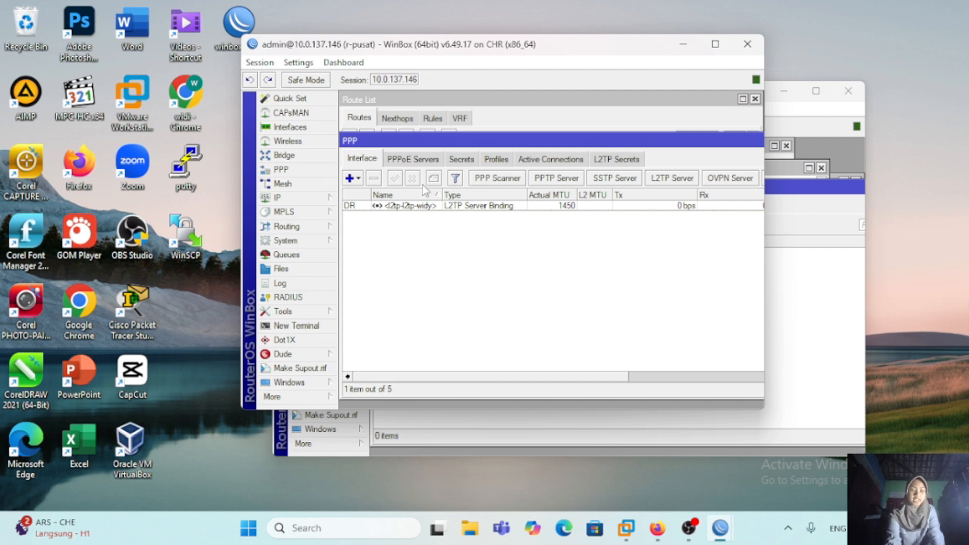
Step: On r-pusat, add a static route to 192.168.2.0/24 with gateway 172.16.1.2
left_click(302, 198)
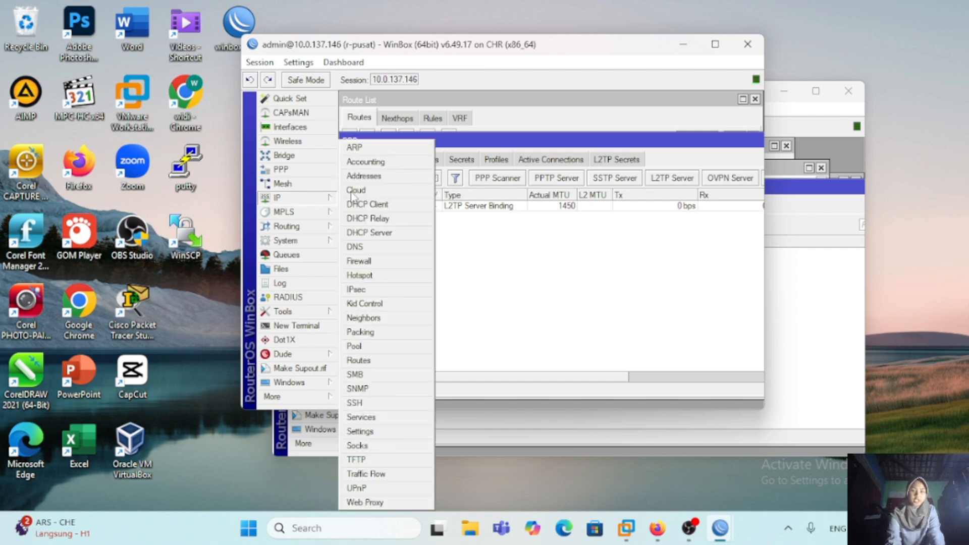
left_click(383, 362)
left_click(349, 136)
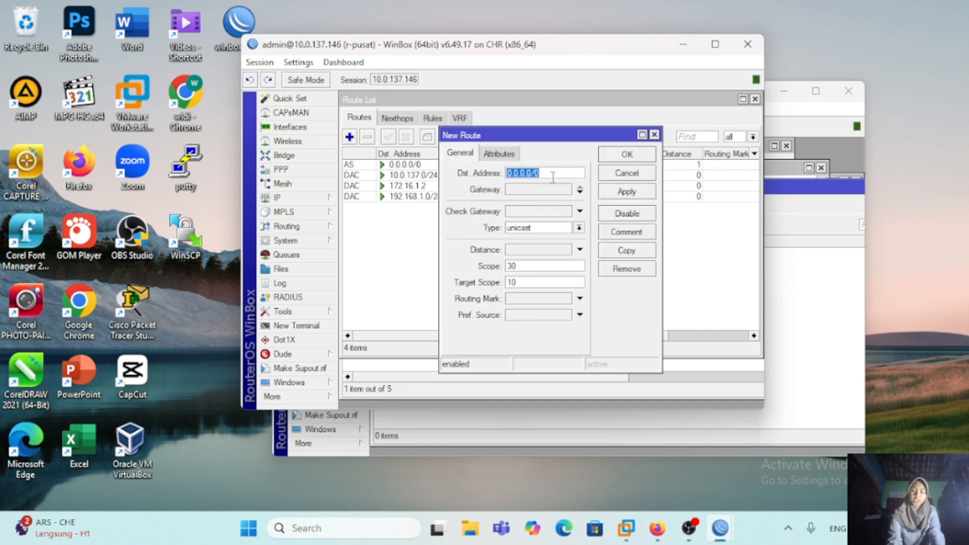
key("BackSpace")
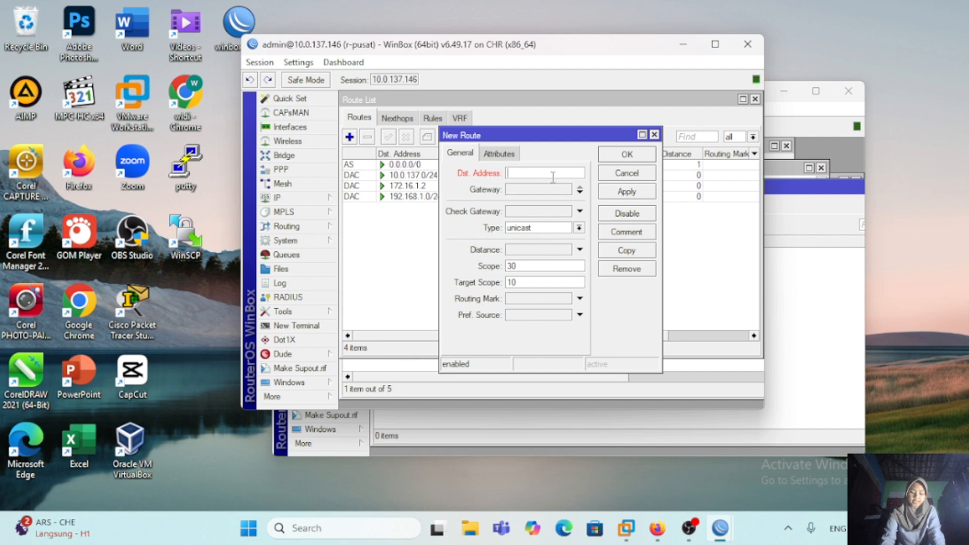
type("192.168.2.0/24")
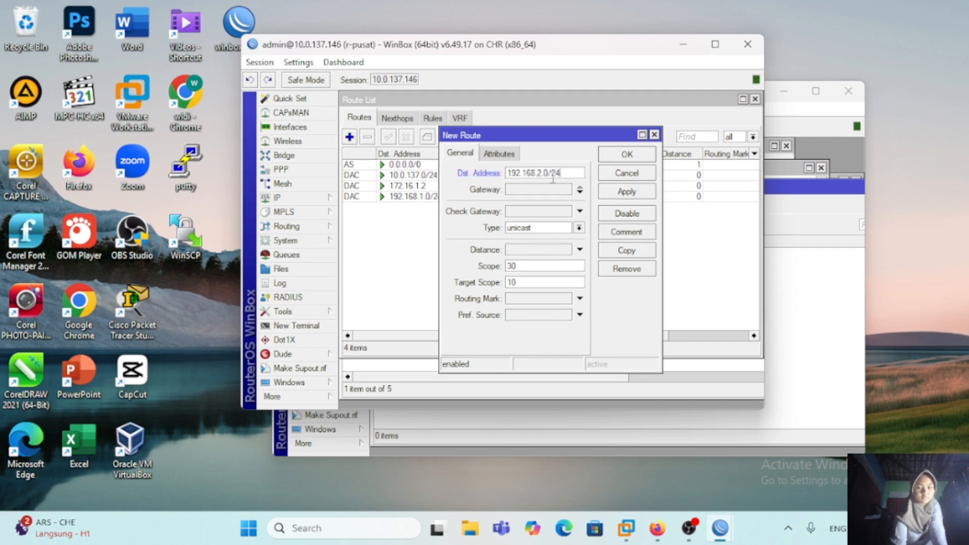
left_click(554, 190)
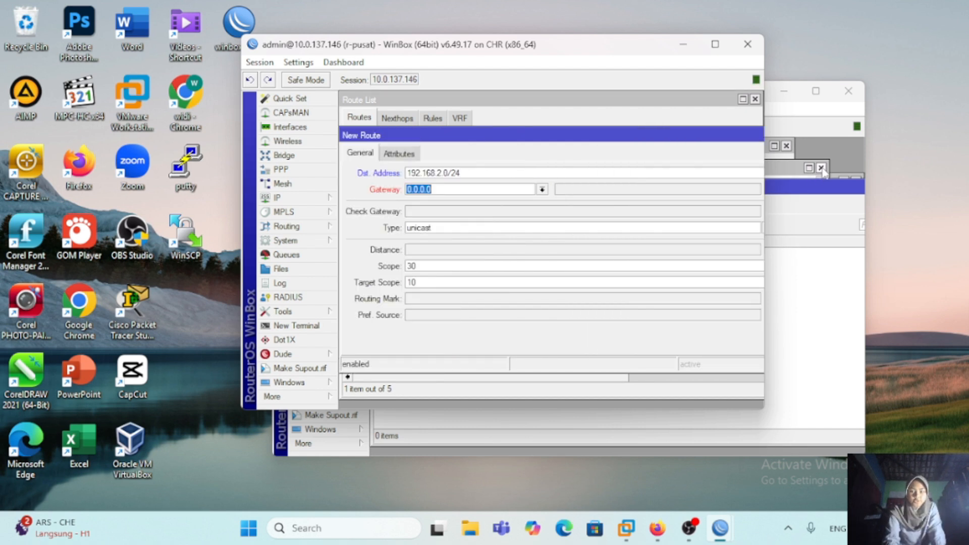
key("BackSpace")
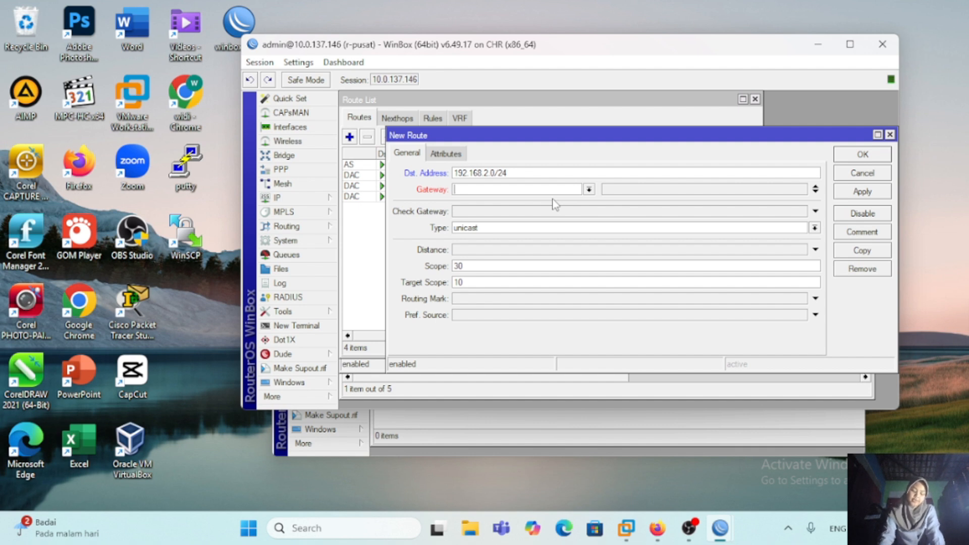
type("172.16.1.2")
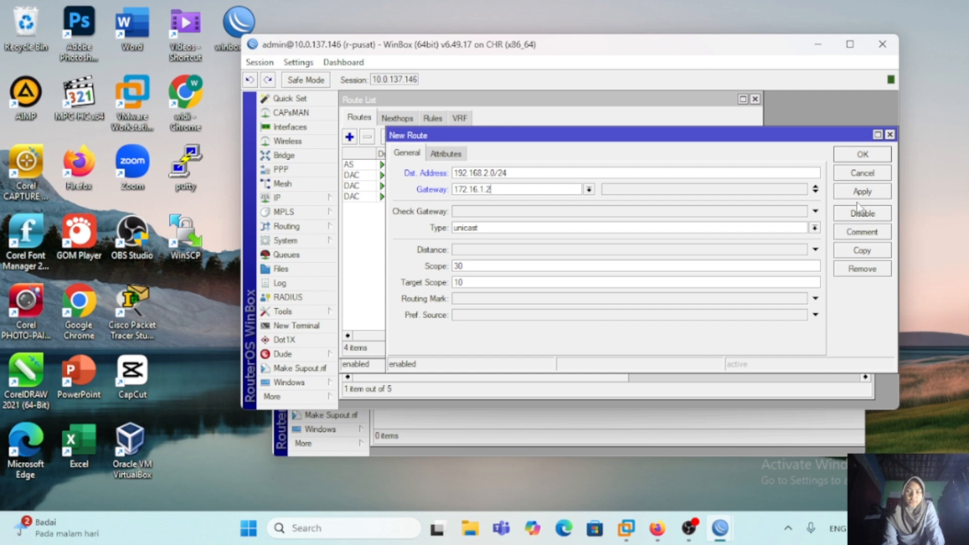
key("Return")
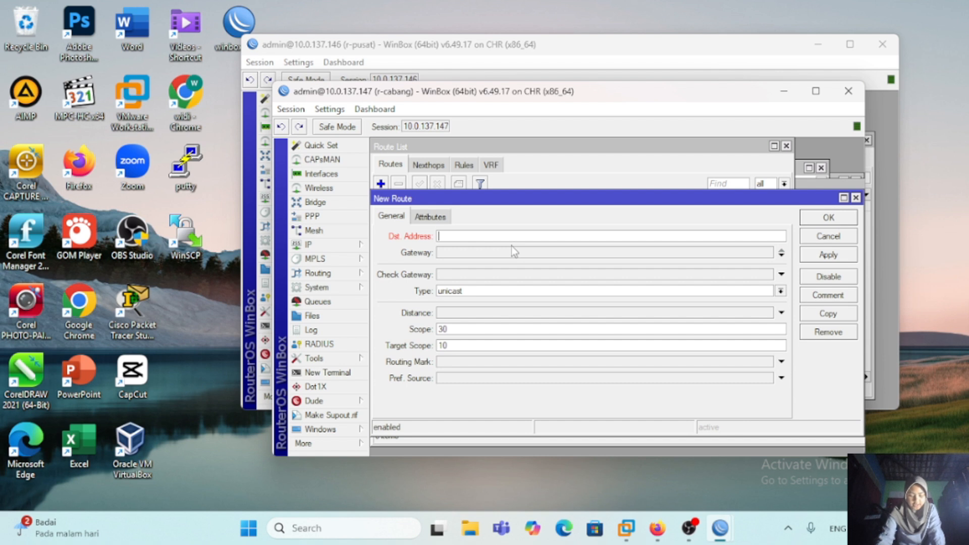
Step: On r-cabang, add a static route to 192.168.1.0/24 with gateway 172.16.1.1
type("192.168.1.0/24")
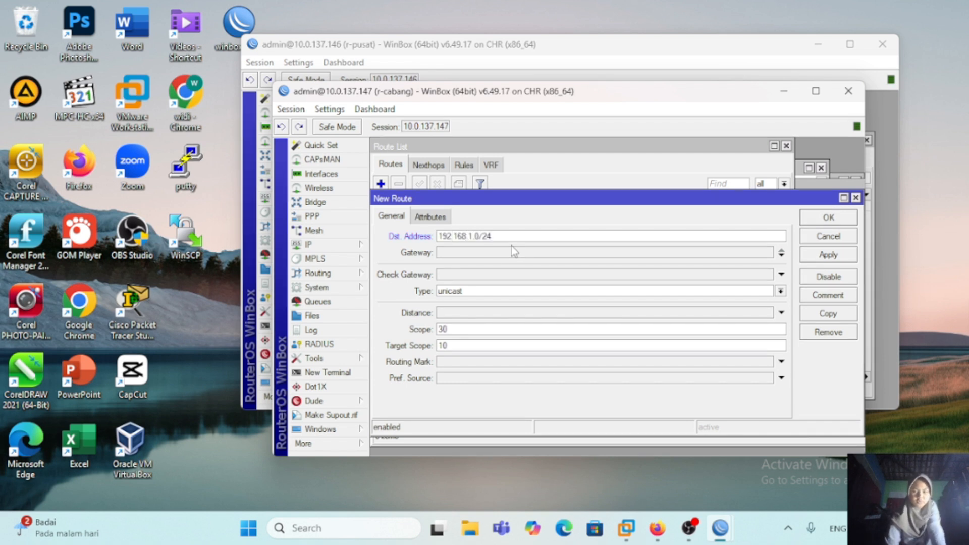
left_click(490, 251)
key("BackSpace")
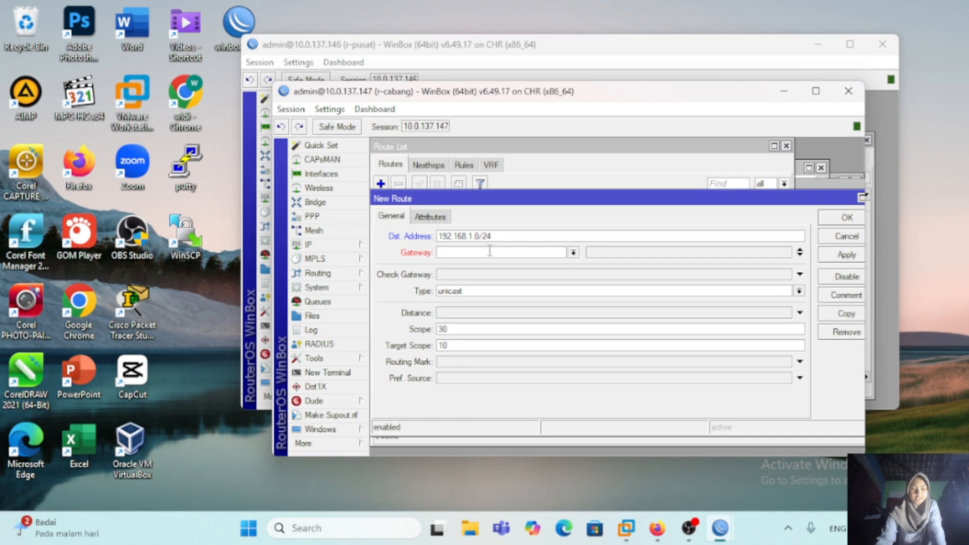
type("172.16.1.1")
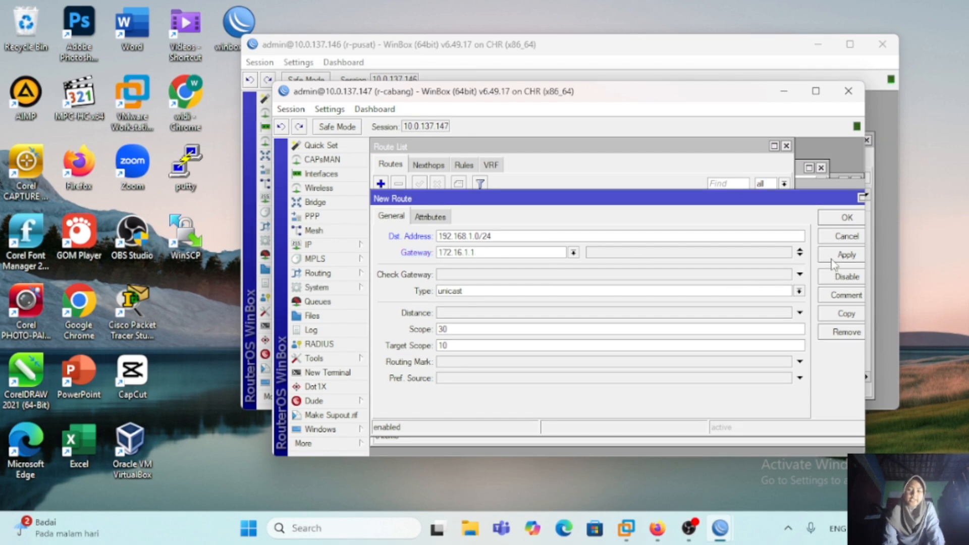
left_click(842, 220)
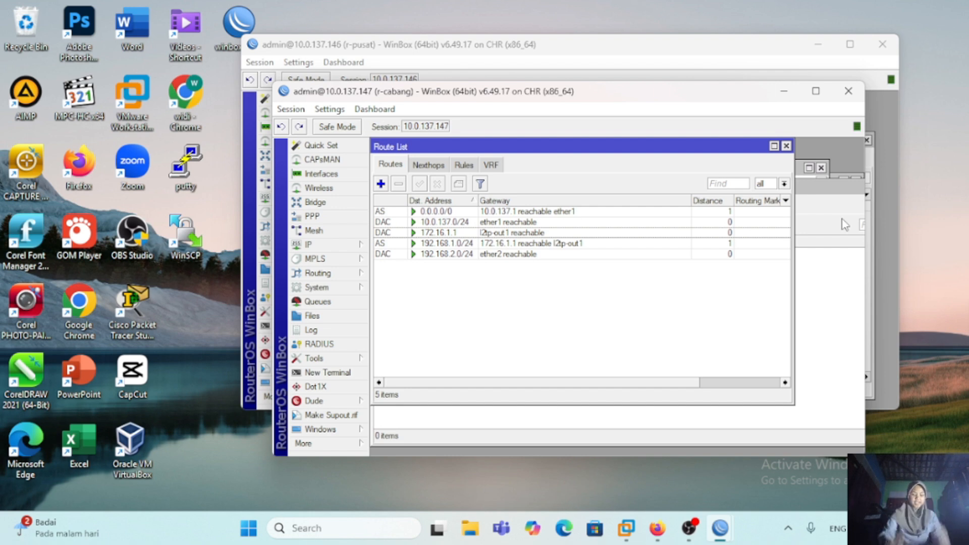
Step: Switch to the PNETLab topology and test the LAN connection from VPC1 with a ping and a trace to 192.168.2.254
key("alt+Tab")
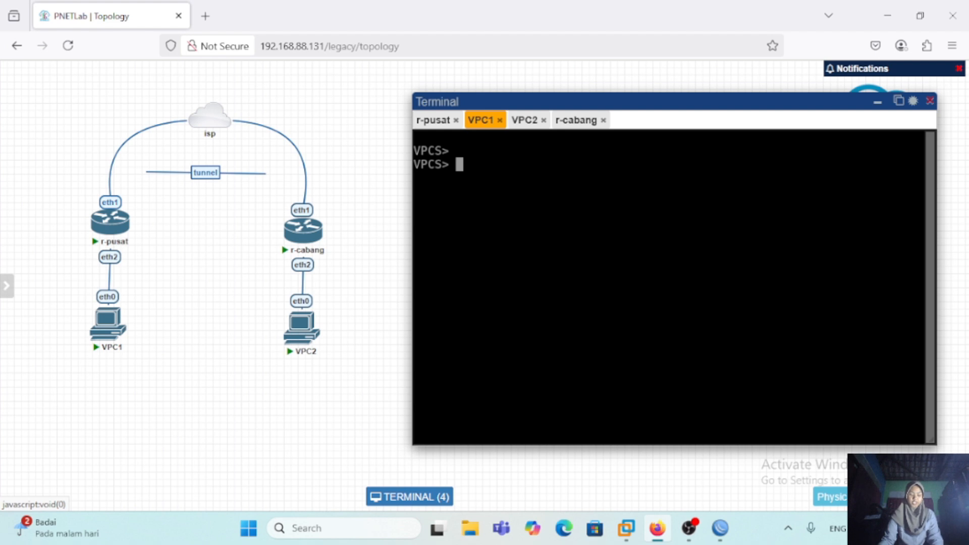
type("ping 192.168.2.254")
key("Return")
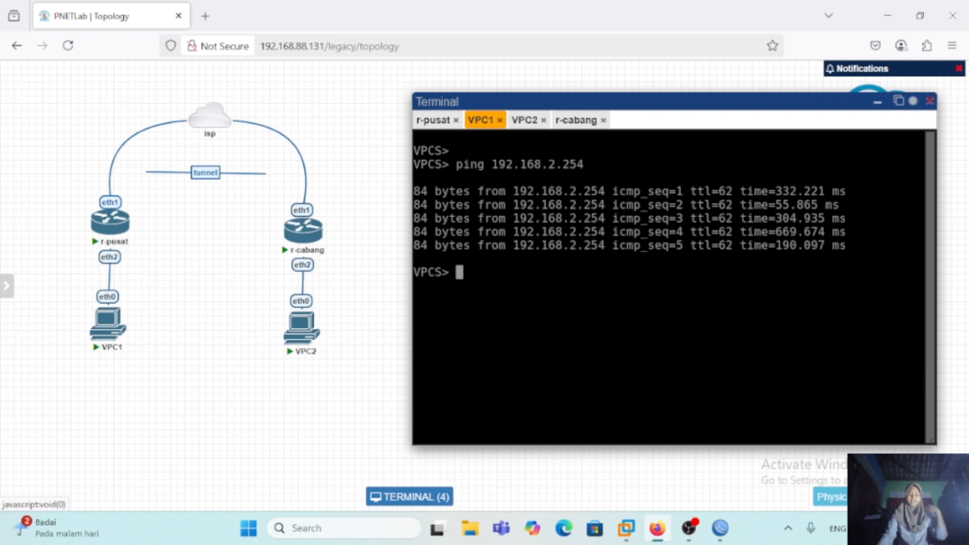
type("trace 192.168.2.254")
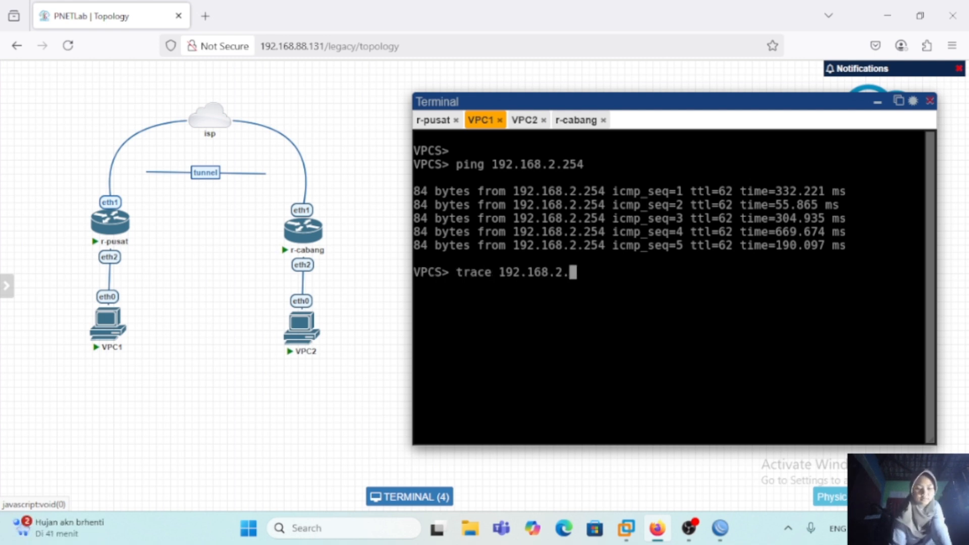
key("Return")
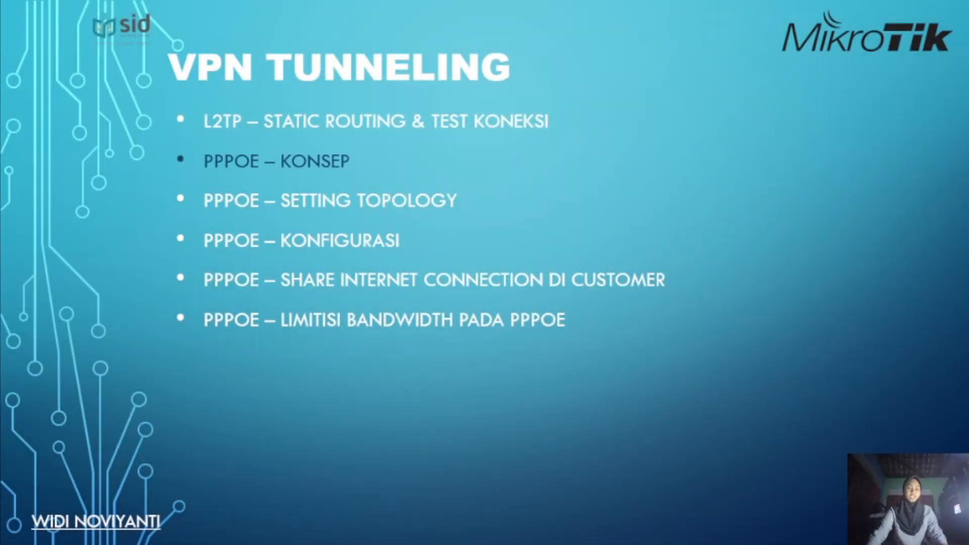
key("Right")
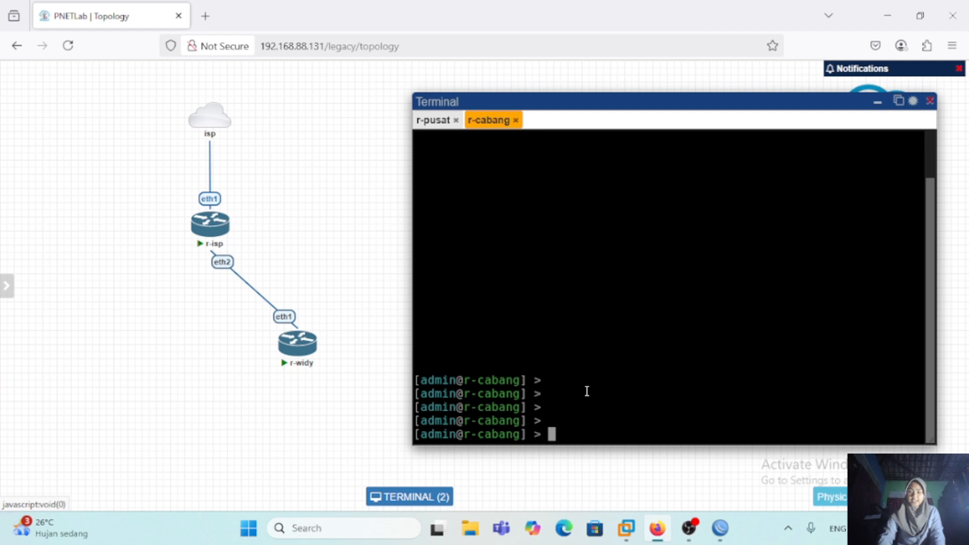
Step: In the r-cabang console, set the router's system identity to r-widy
type("system")
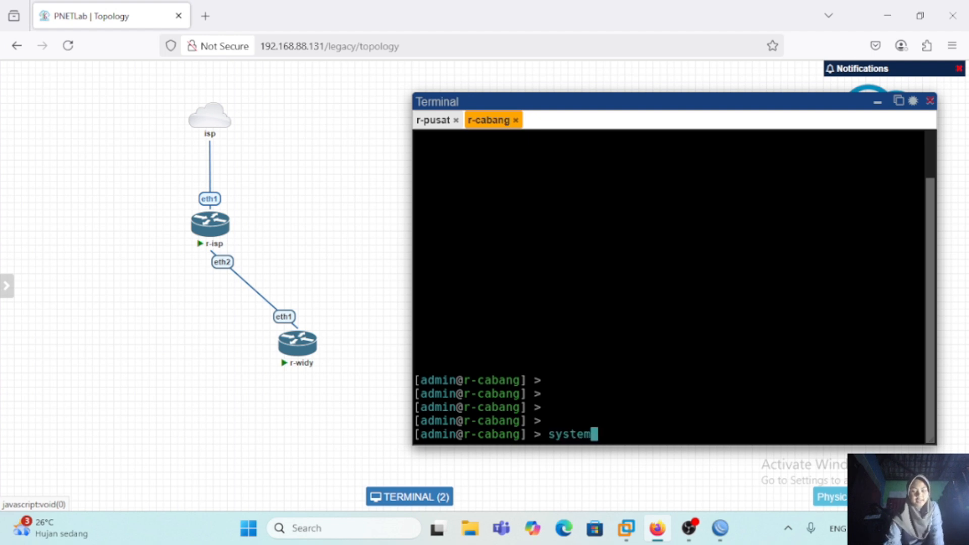
key("Return")
type("identity")
key("Return")
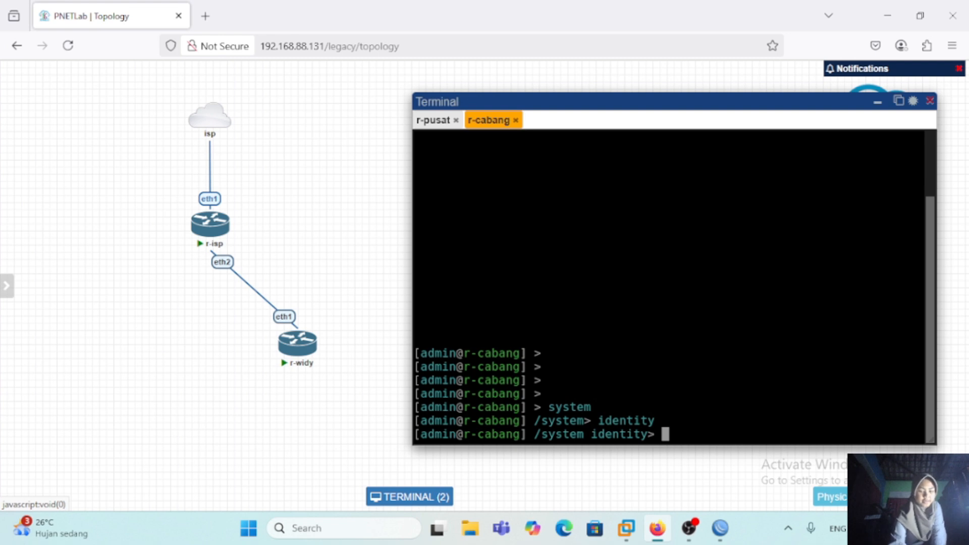
type("set name=r-widy")
key("Return")
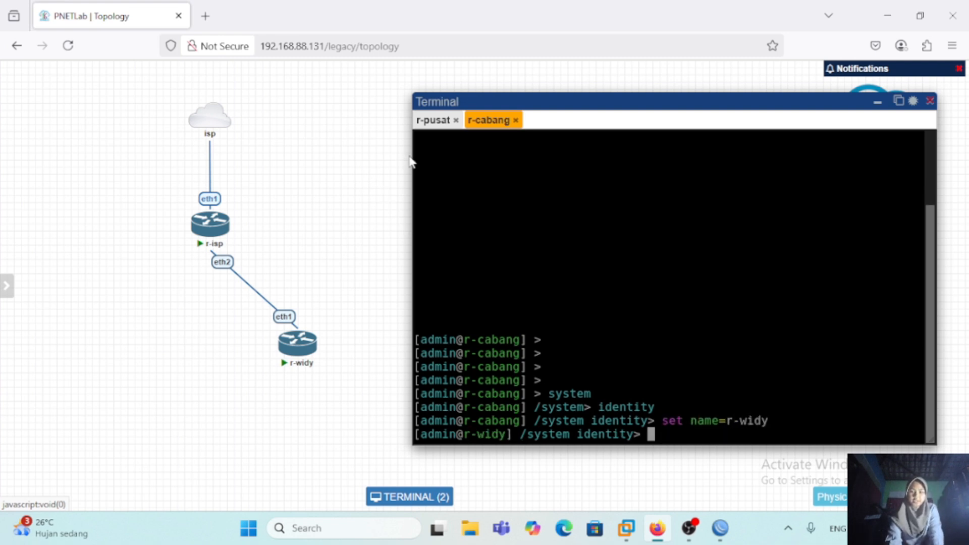
Step: In the r-pusat console, set the router's system identity to r-isp
left_click(429, 121)
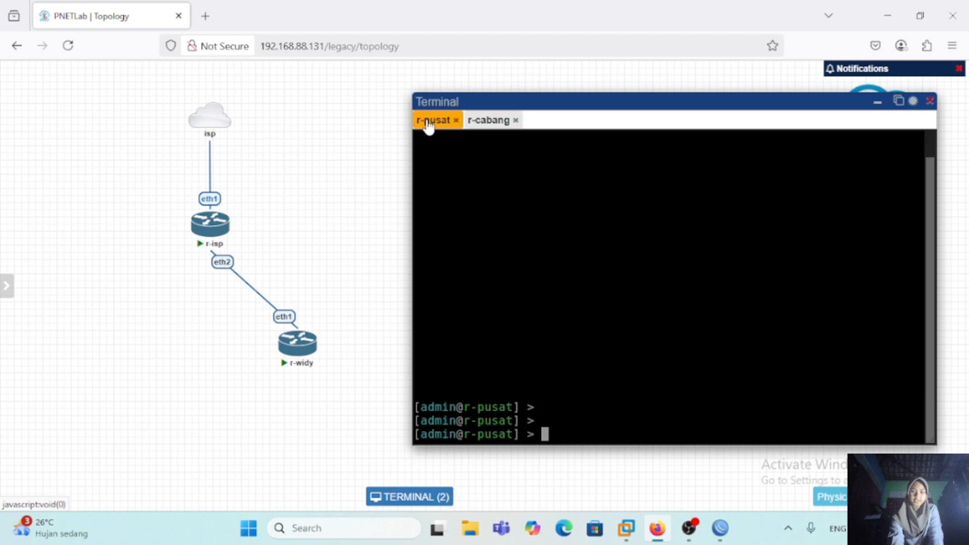
type("system")
key("Return")
type("identity")
key("Return")
type("set name=r-isp")
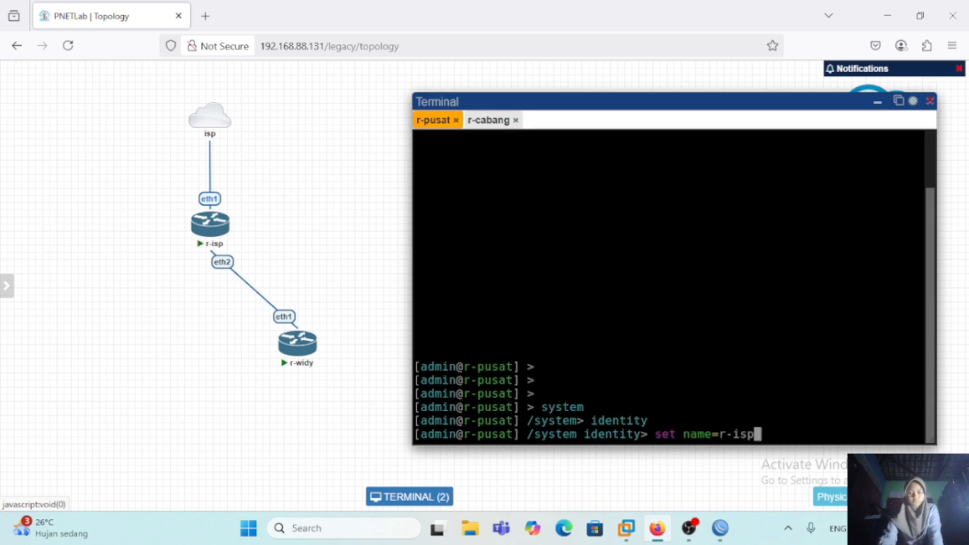
key("Return")
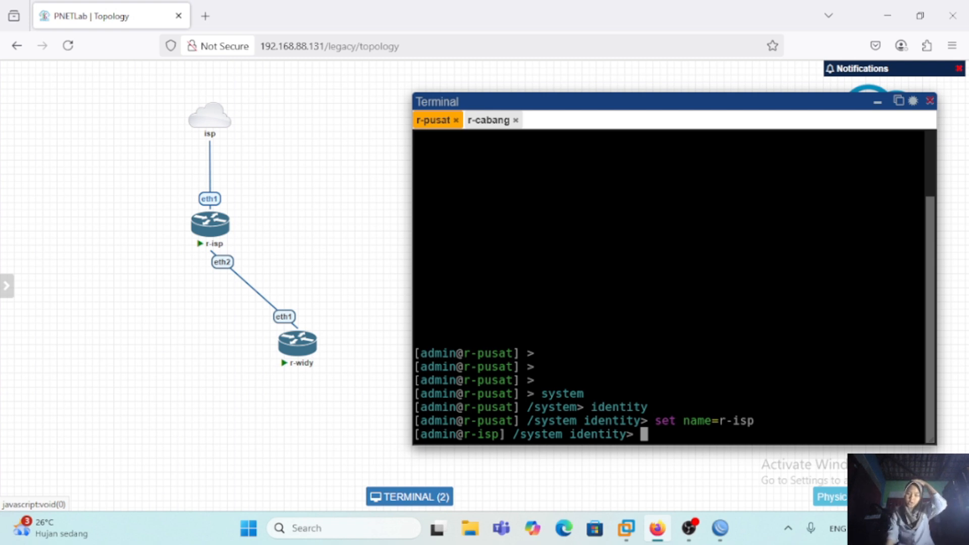
Step: Enable RoMON on r-isp and print its RoMON settings
type("/")
key("Return")
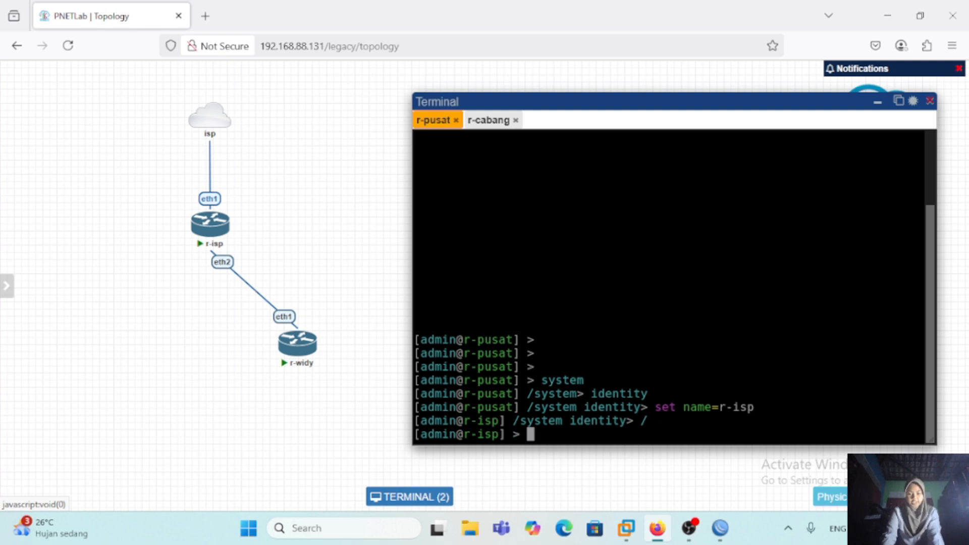
type("tool")
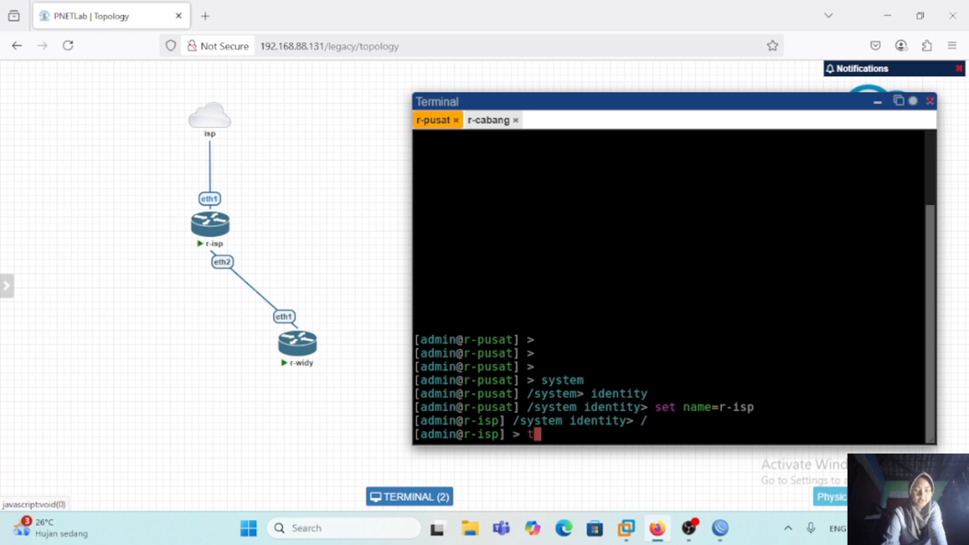
key("Return")
type("romon")
key("Return")
type("set enabled=yes")
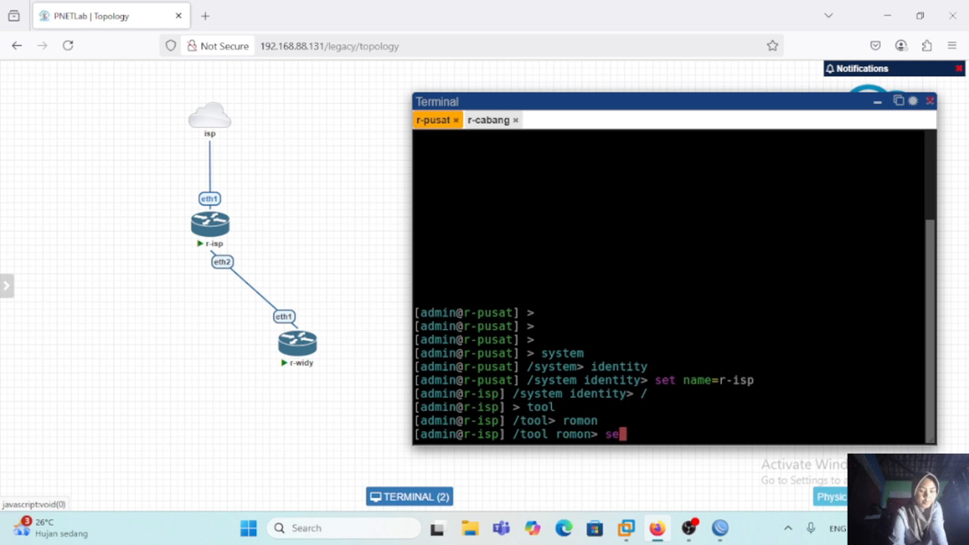
key("Return")
type("print")
key("Return")
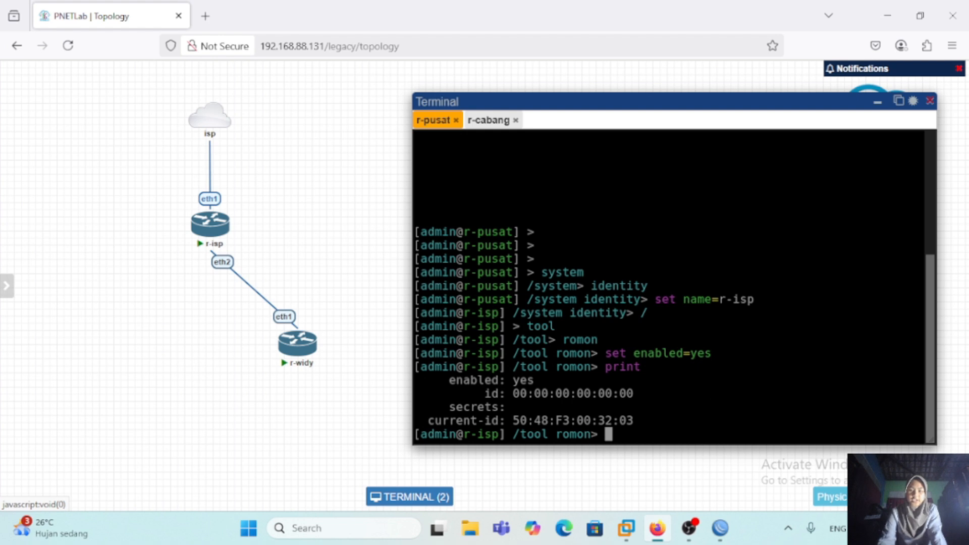
Step: Switch to the r-cabang console and enable RoMON on the r-widy router
left_click(487, 124)
type("/system identity>")
key("Return")
type("tool")
key("Return")
type("romon")
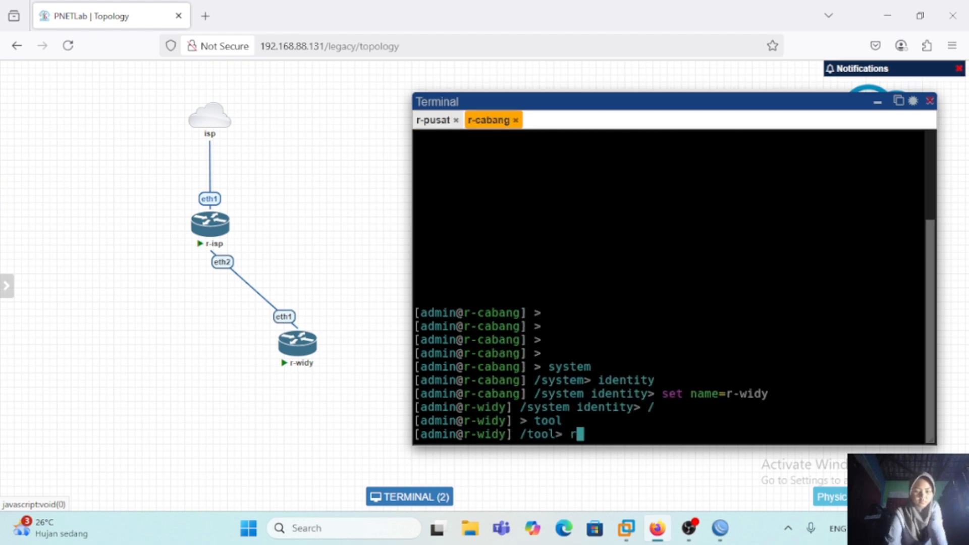
key("Return")
type("set enabled=yes")
key("Return")
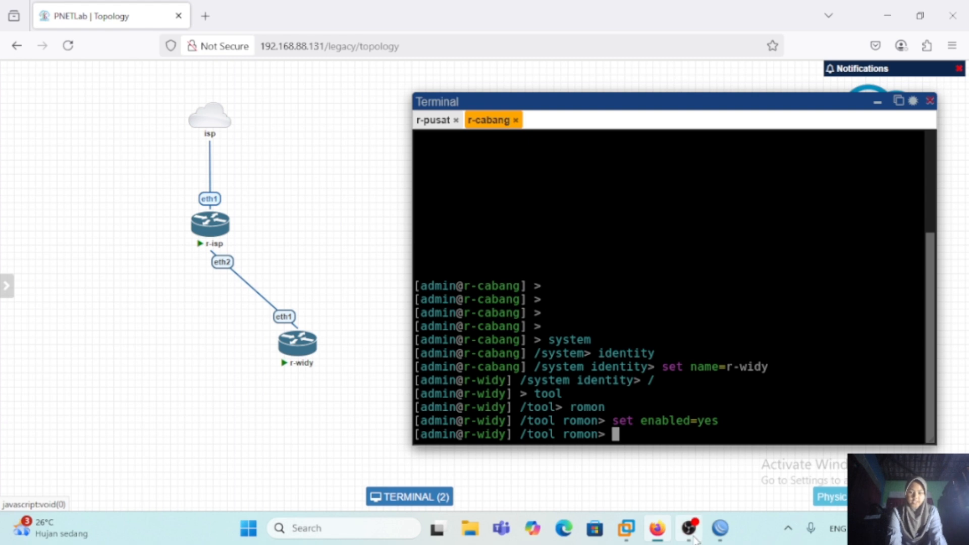
Step: Switch to the r-isp session in WinBox and disable its L2TP server
left_click(721, 528)
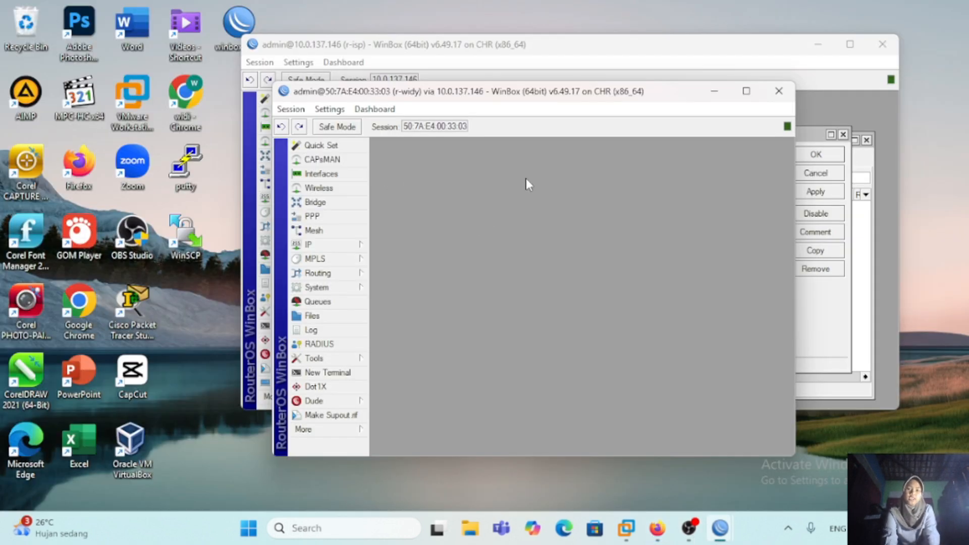
left_click(553, 64)
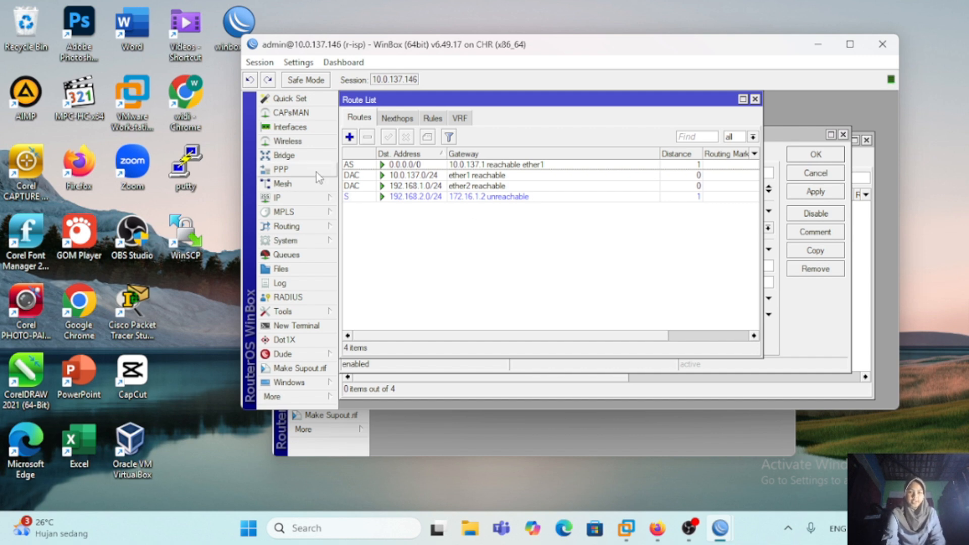
left_click(289, 127)
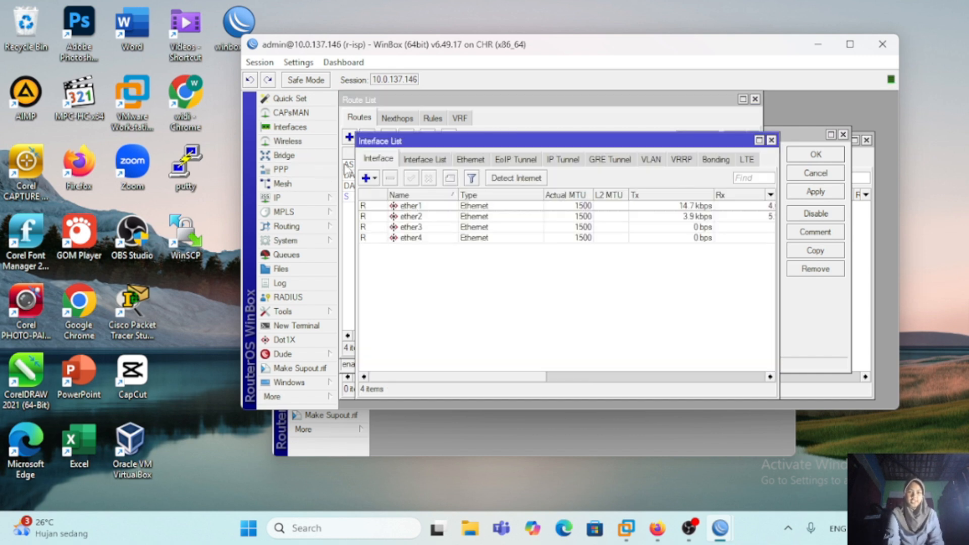
left_click(310, 157)
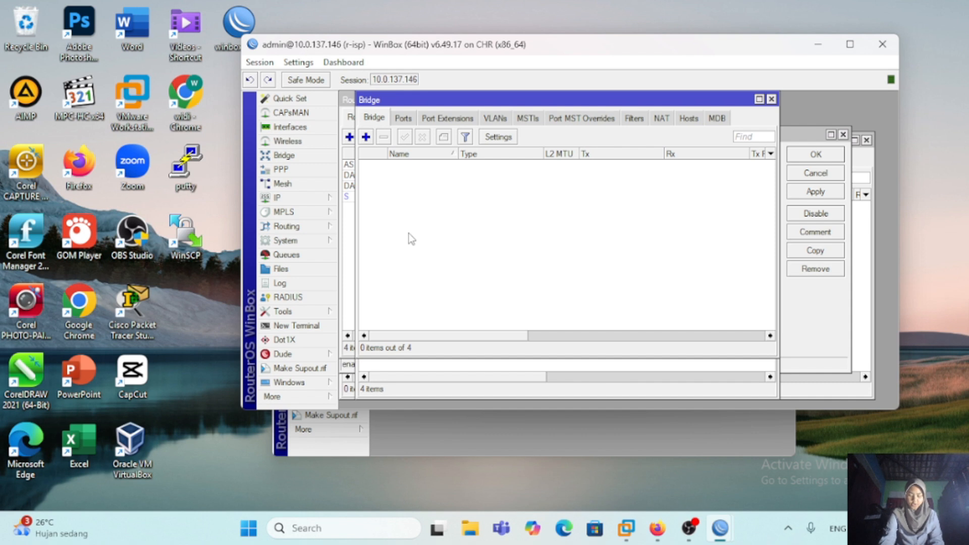
left_click(303, 170)
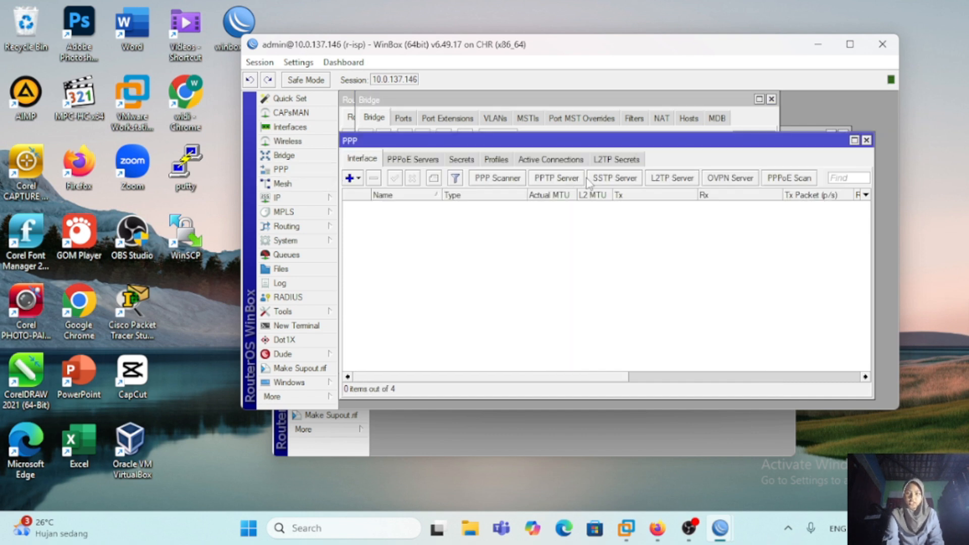
left_click(674, 179)
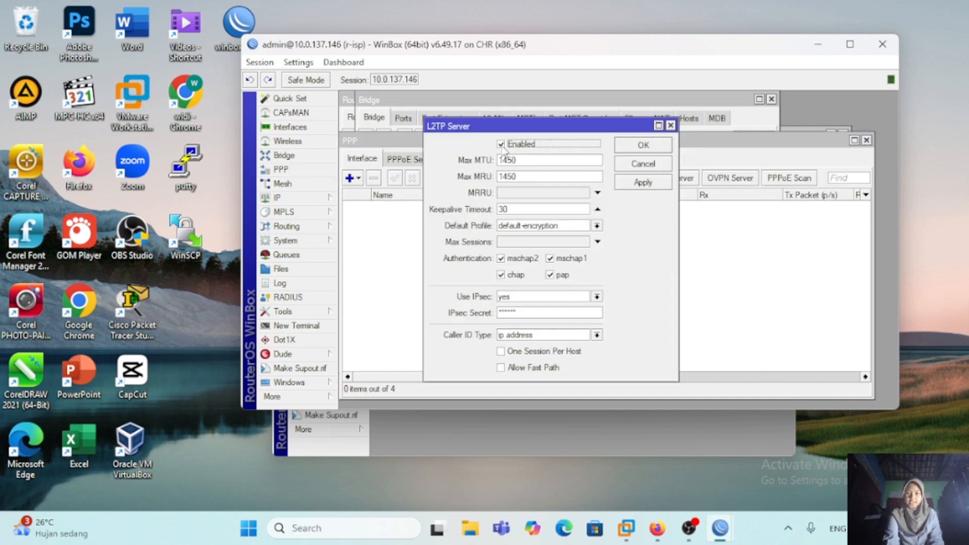
left_click(501, 145)
left_click(625, 186)
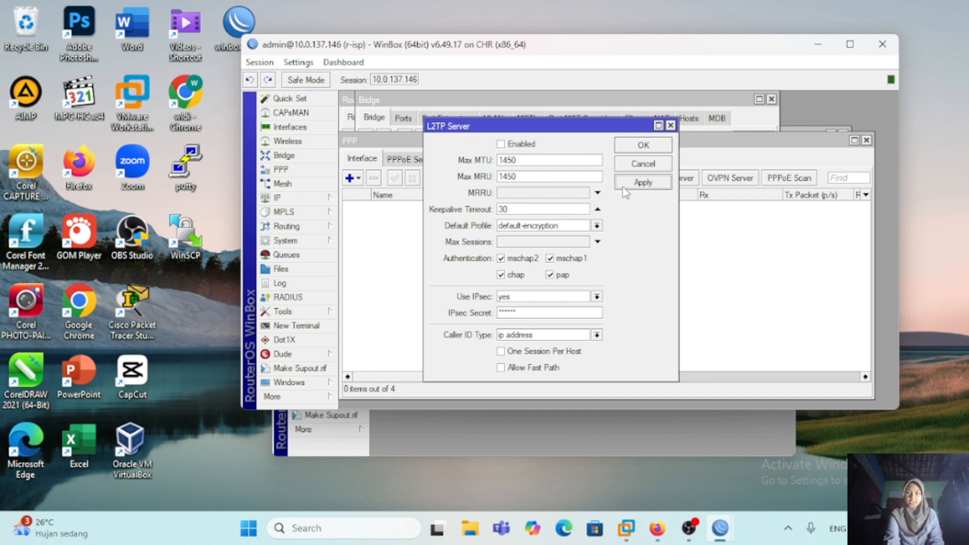
left_click(637, 147)
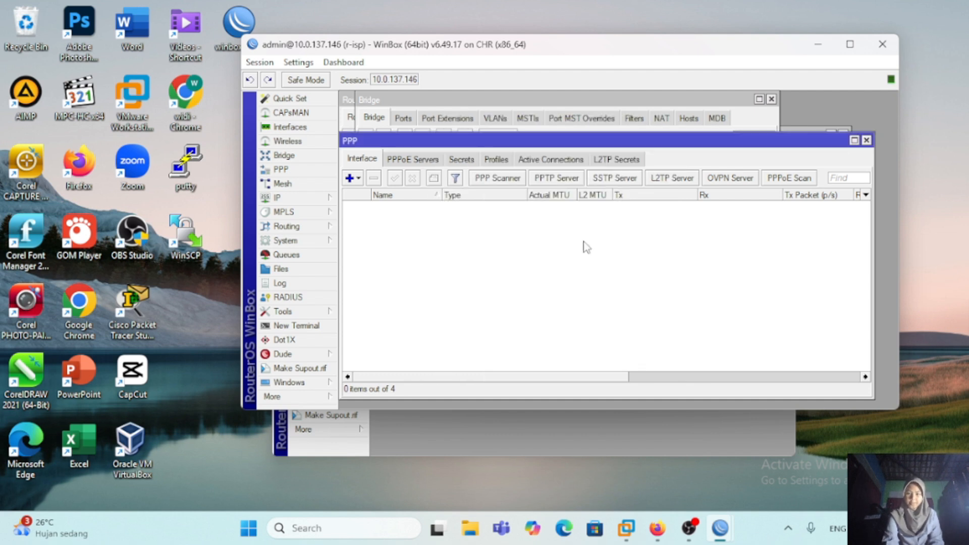
Step: Disable the PPTP server on r-isp and delete the l2tp-widy PPP secret
left_click(568, 179)
left_click(502, 200)
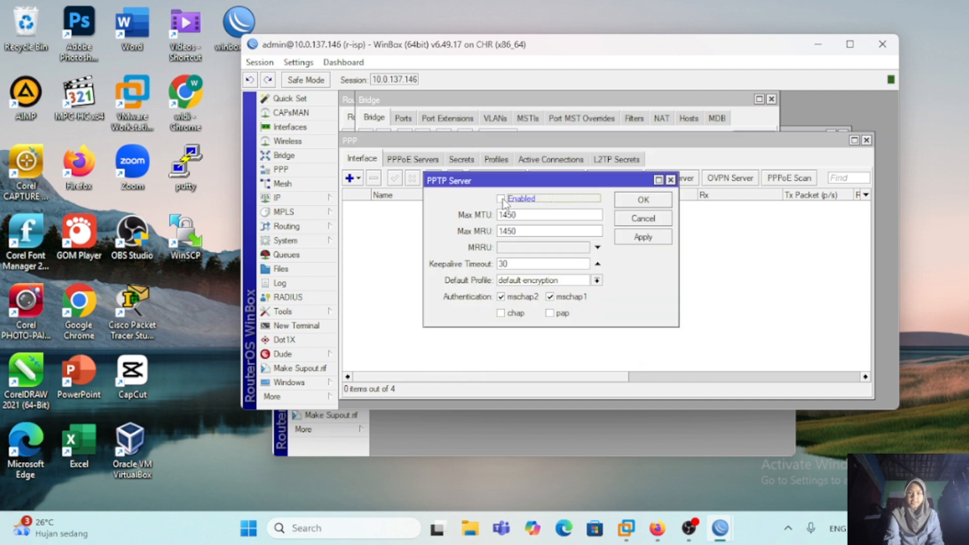
left_click(650, 238)
left_click(651, 203)
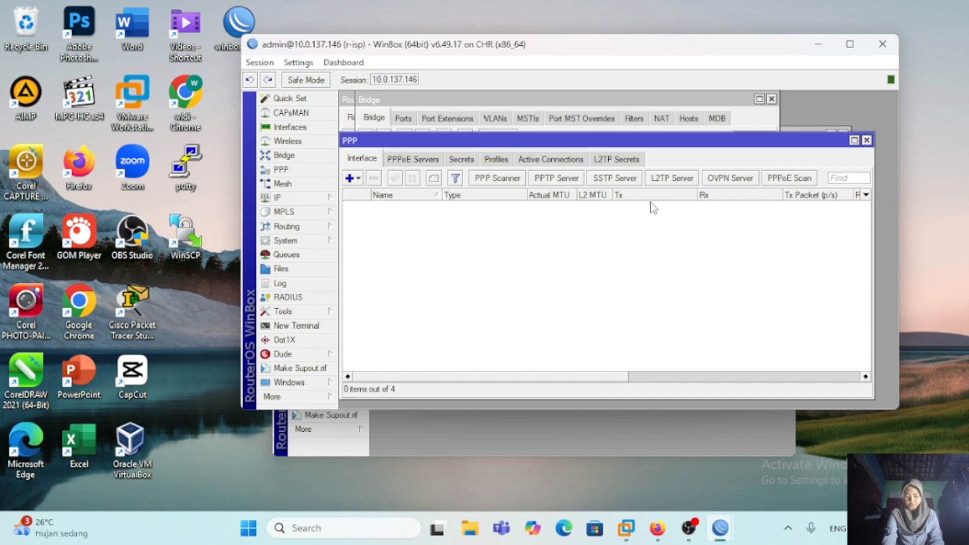
left_click(467, 159)
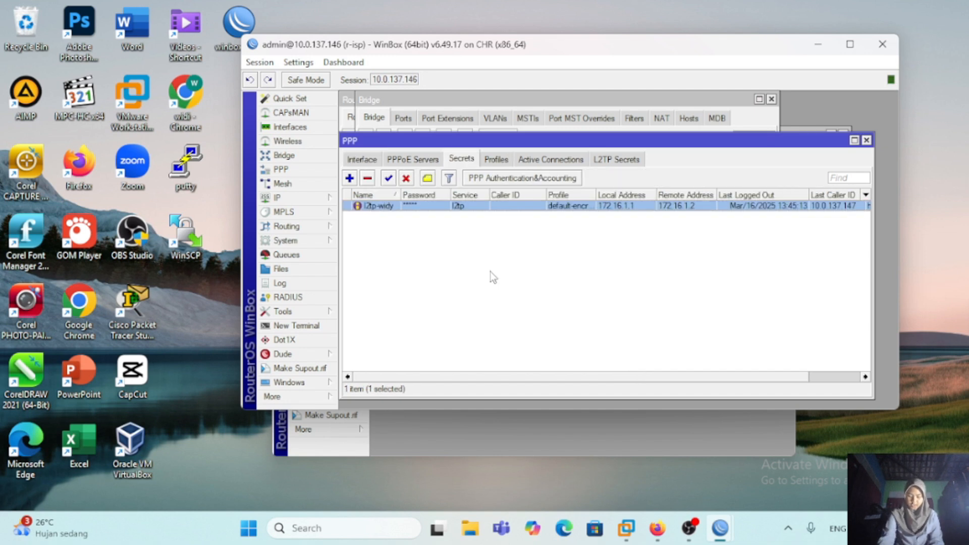
left_click(368, 178)
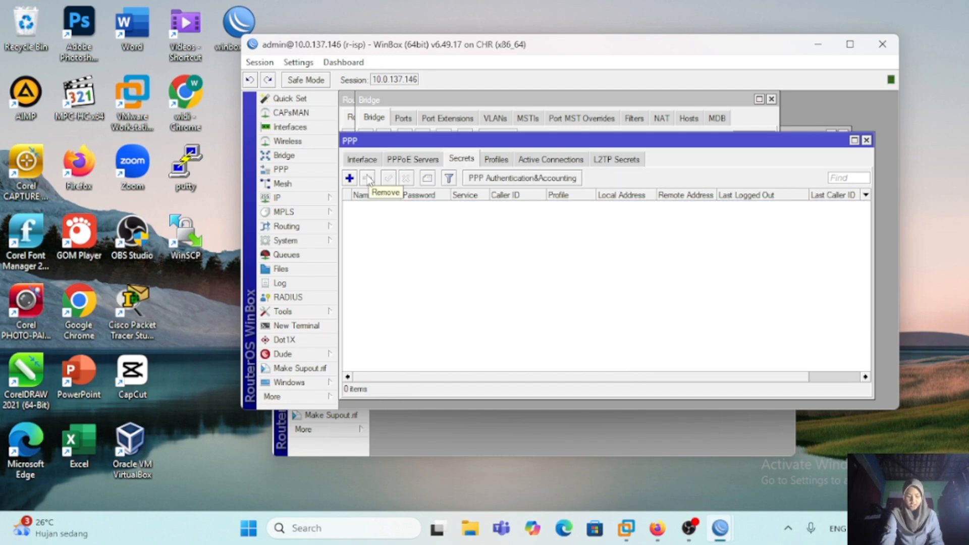
Step: Remove the 192.168.1.1/24 IP address assigned to ether2 on r-isp
left_click(294, 198)
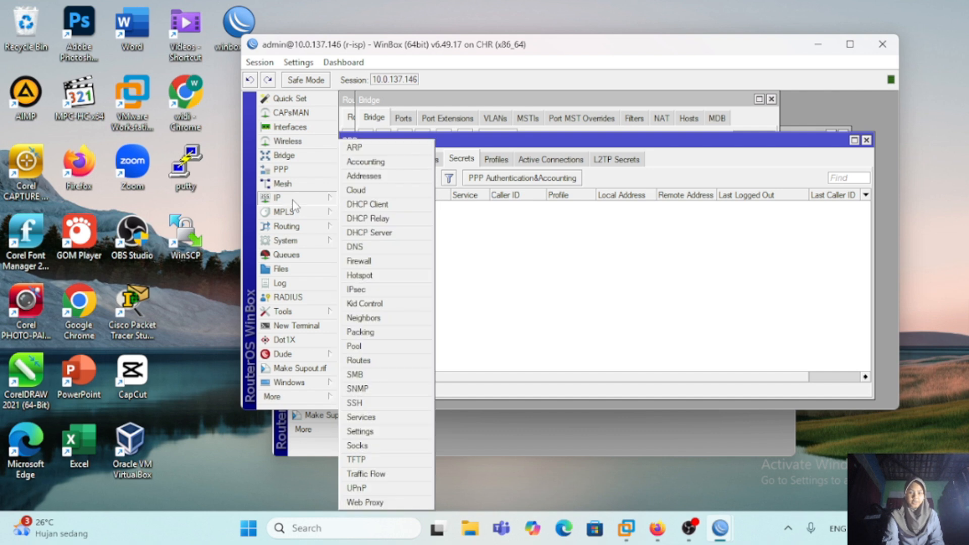
left_click(384, 176)
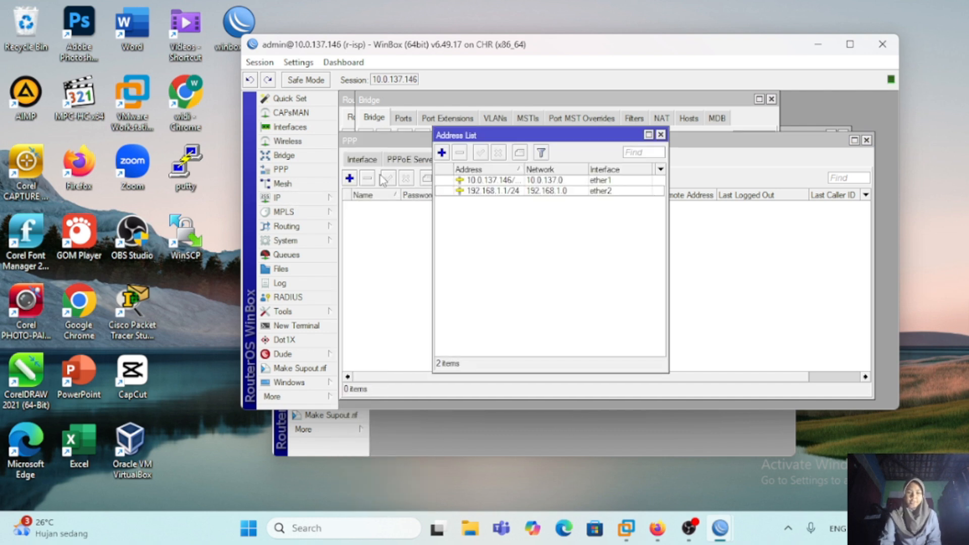
left_click(496, 195)
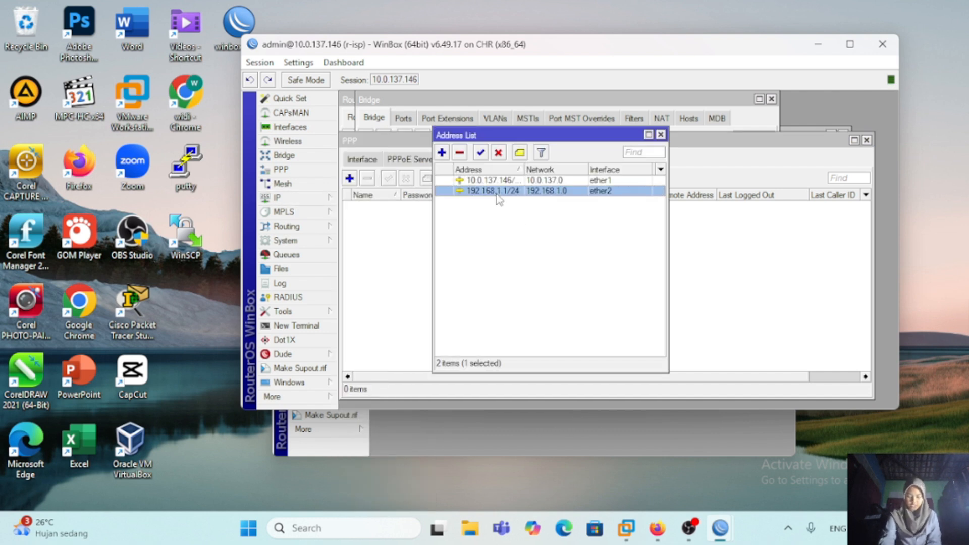
left_click(459, 153)
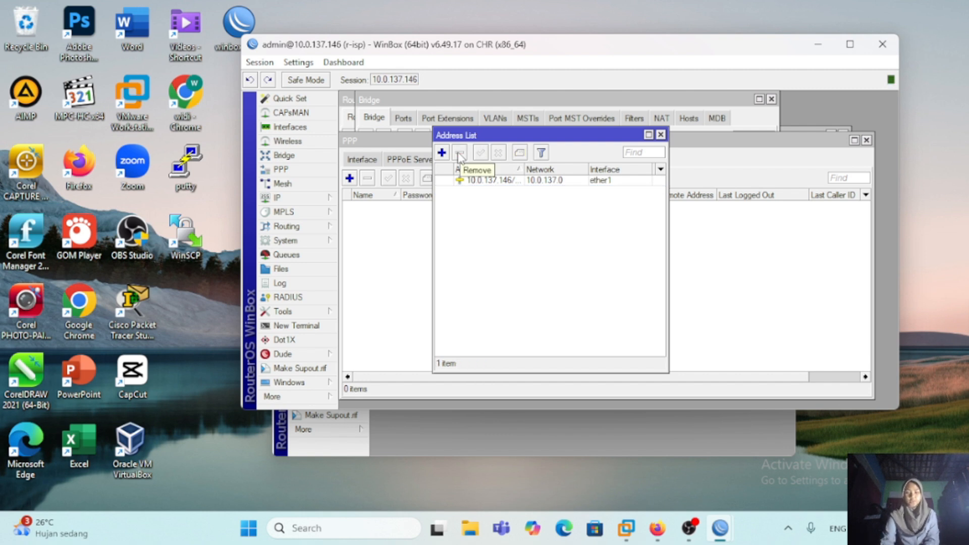
left_click(439, 434)
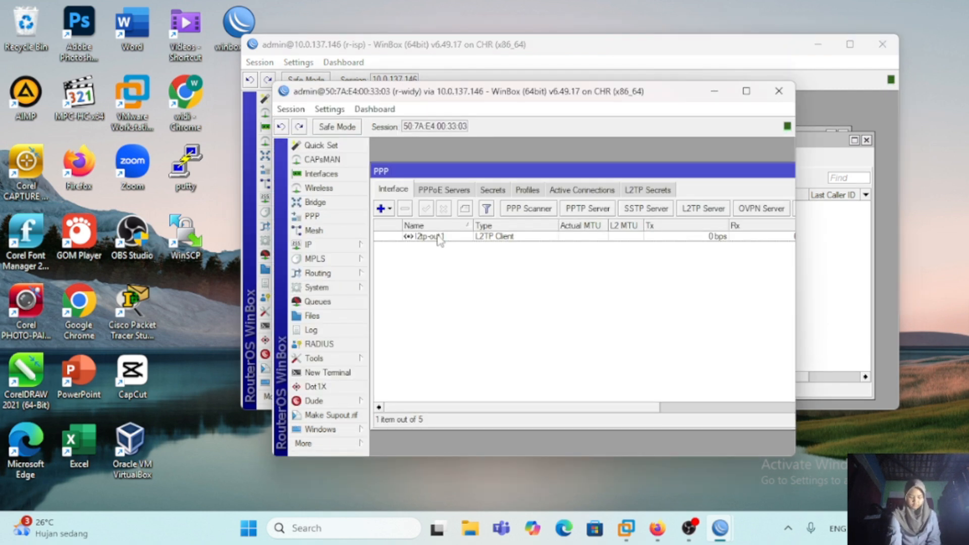
left_click(438, 236)
left_click(405, 209)
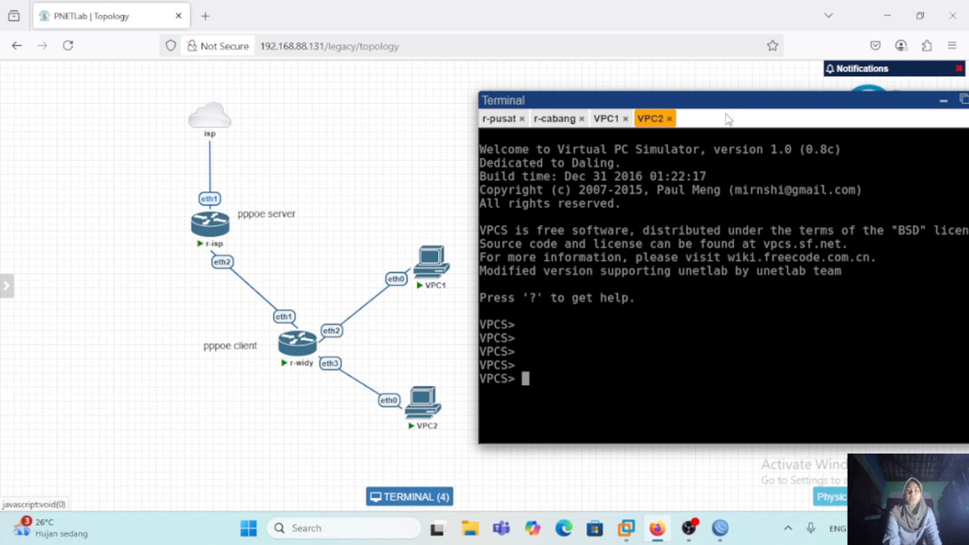
Step: Return to the r-isp session in WinBox and add a PPPoE server named service-pppoe-widy on interface ether2
left_click(887, 19)
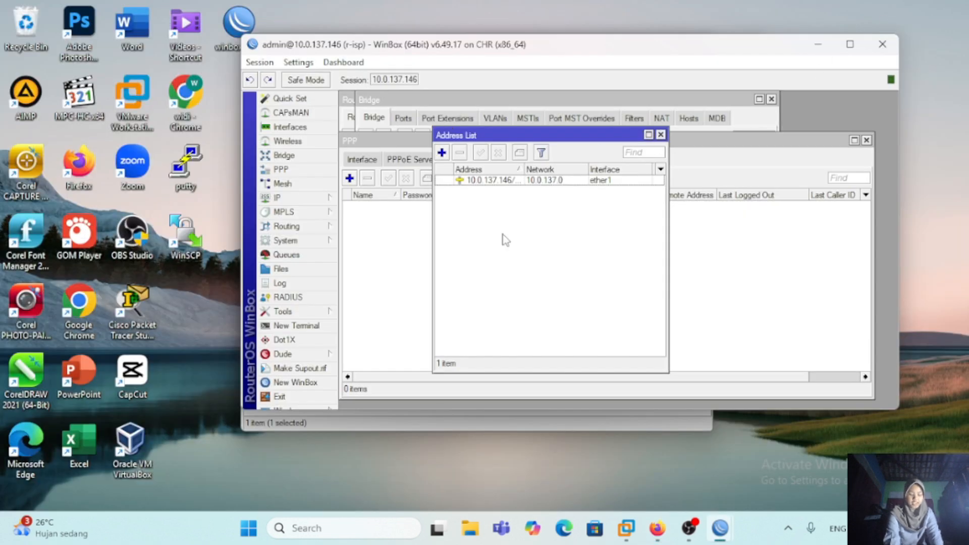
left_click(280, 169)
left_click(362, 159)
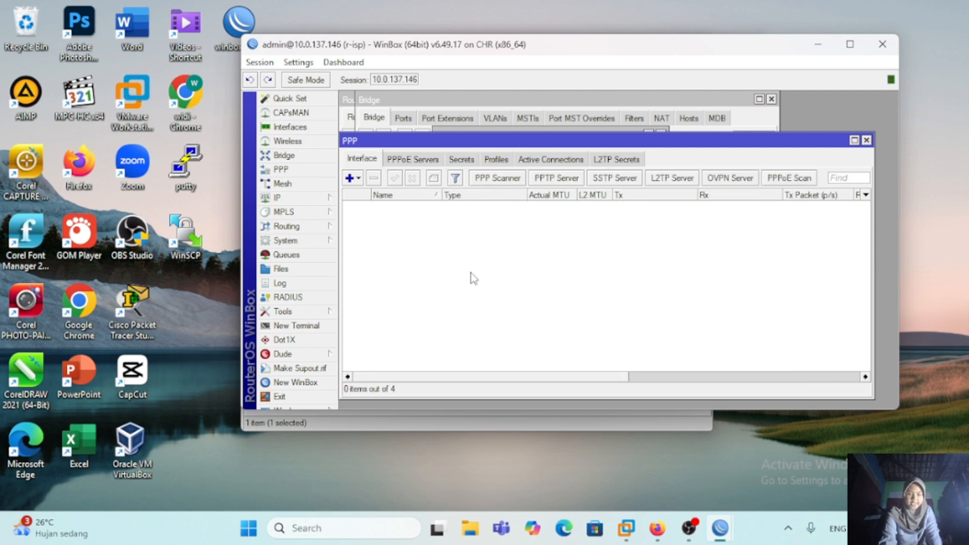
left_click(432, 162)
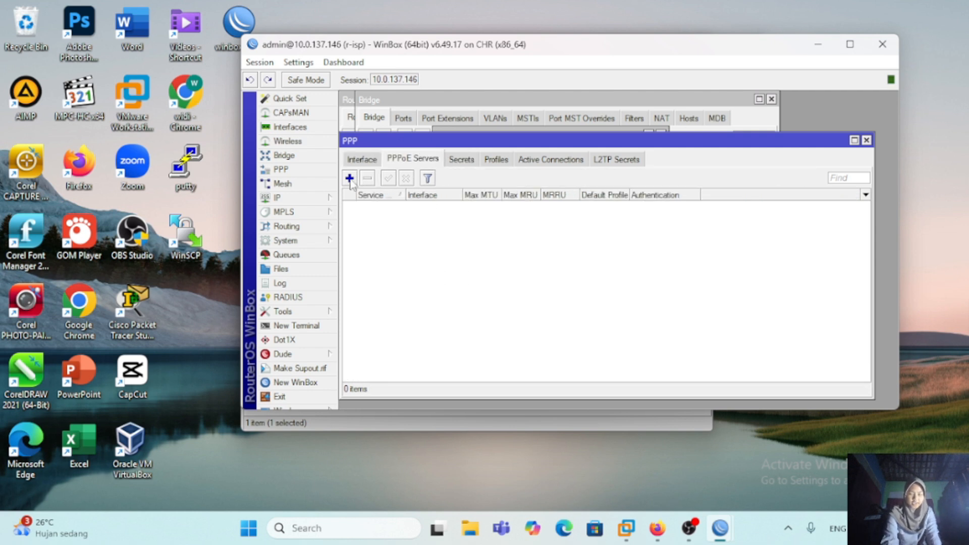
left_click(350, 178)
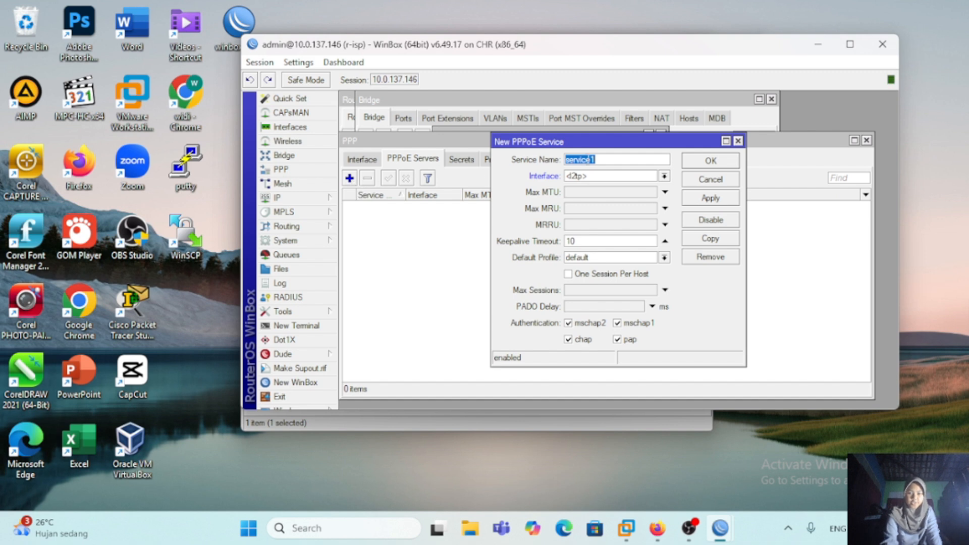
left_click(630, 161)
type("-pppoe-widy")
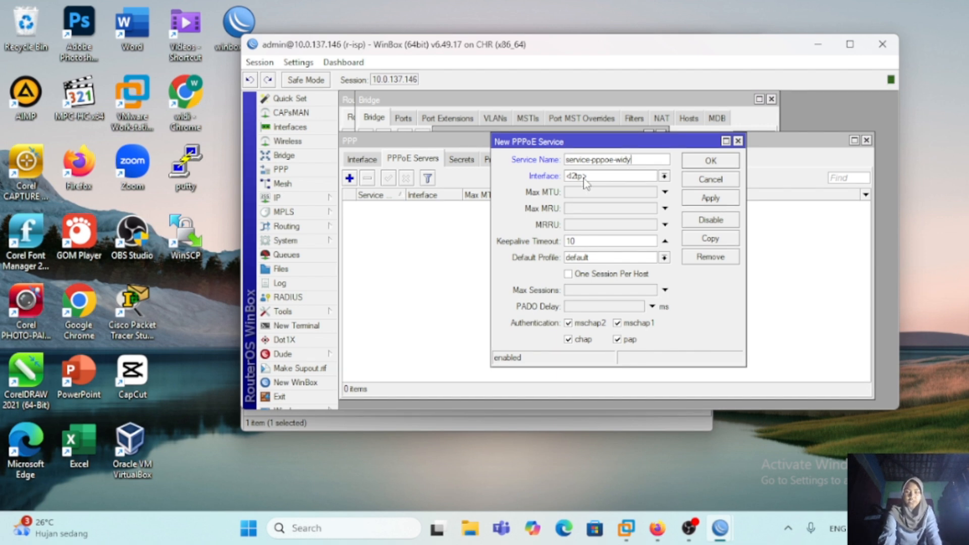
left_click(664, 176)
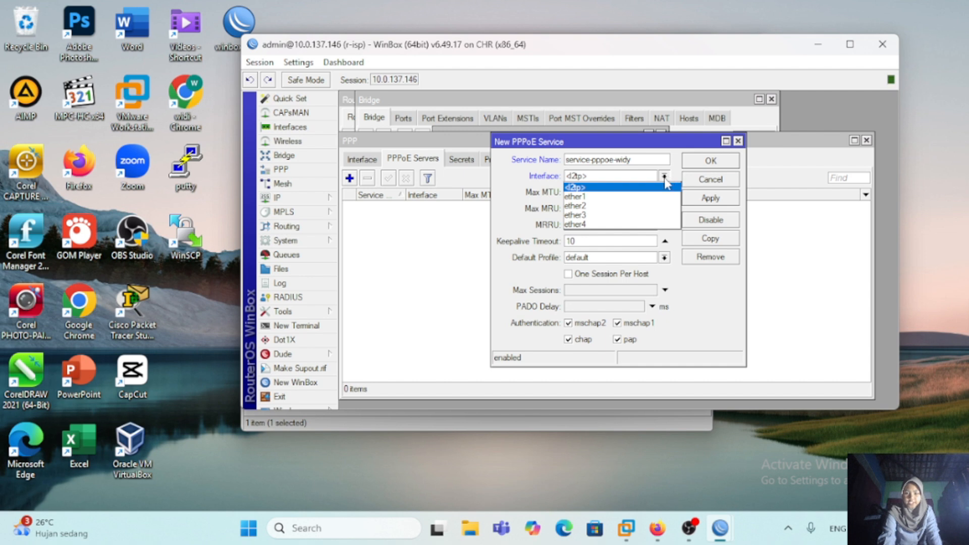
left_click(627, 207)
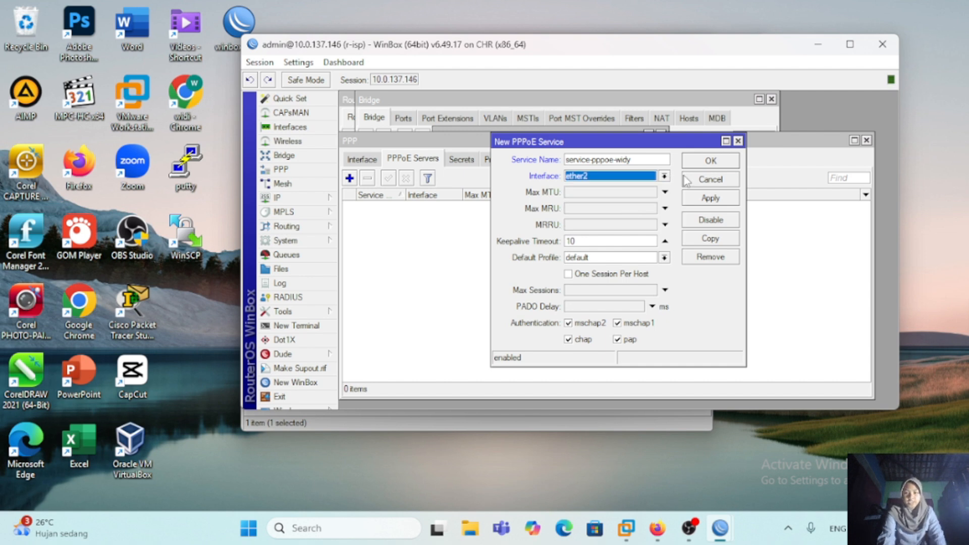
left_click(702, 202)
left_click(707, 162)
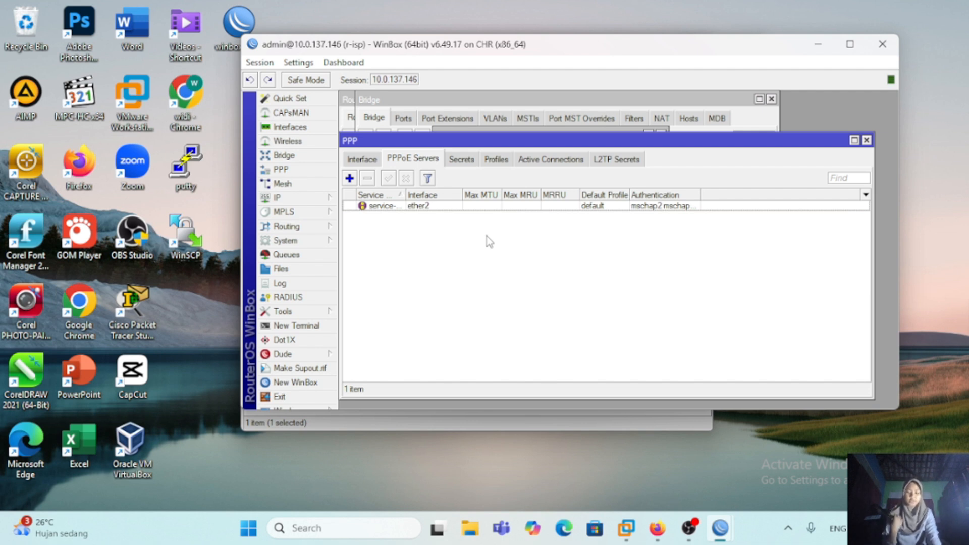
Step: Start a new PPP secret on r-isp named pppoe-widy, enter its password, and set the service to pppoe
left_click(467, 166)
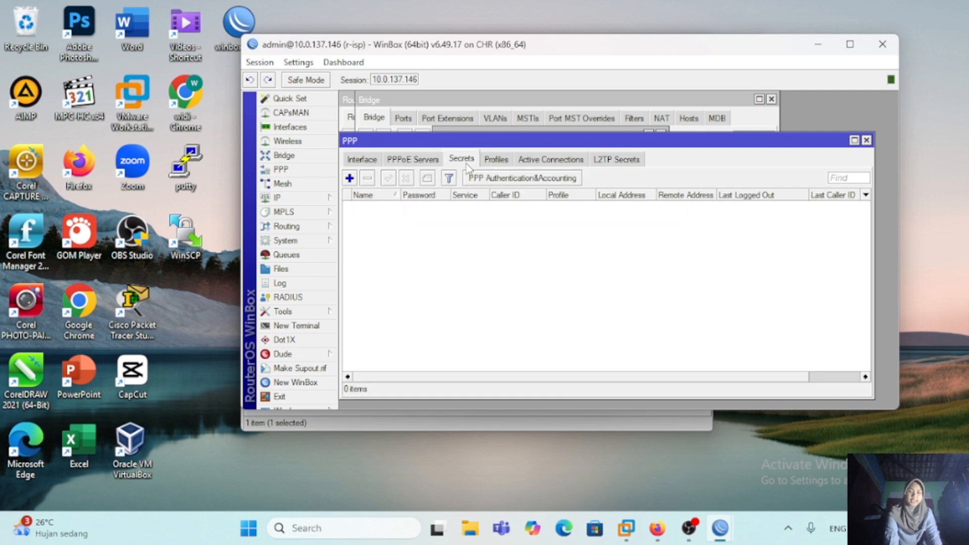
left_click(349, 178)
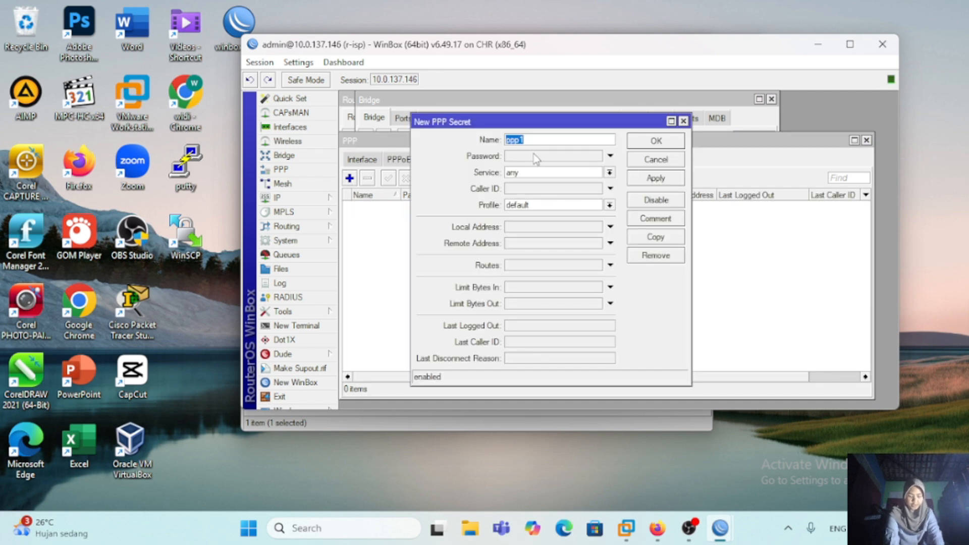
key("BackSpace")
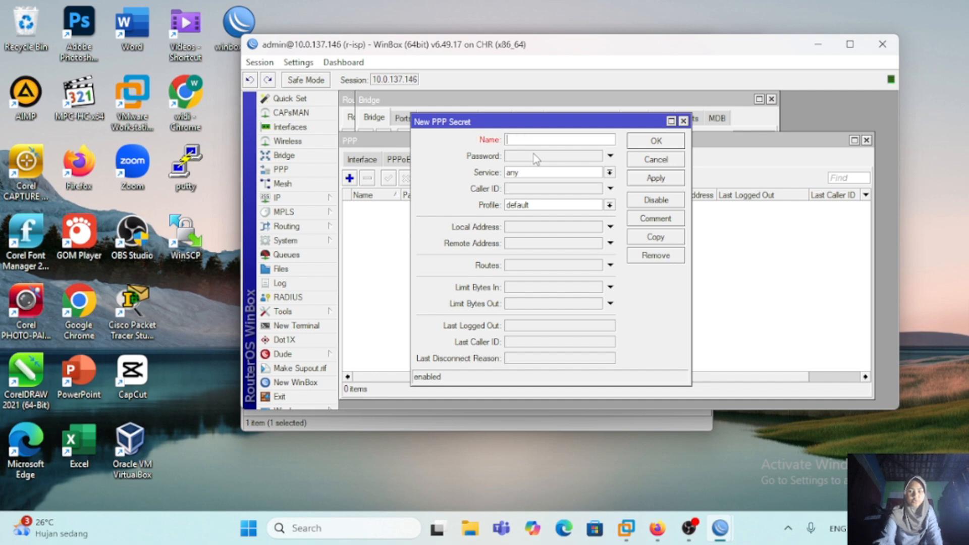
type("pppoe-widy")
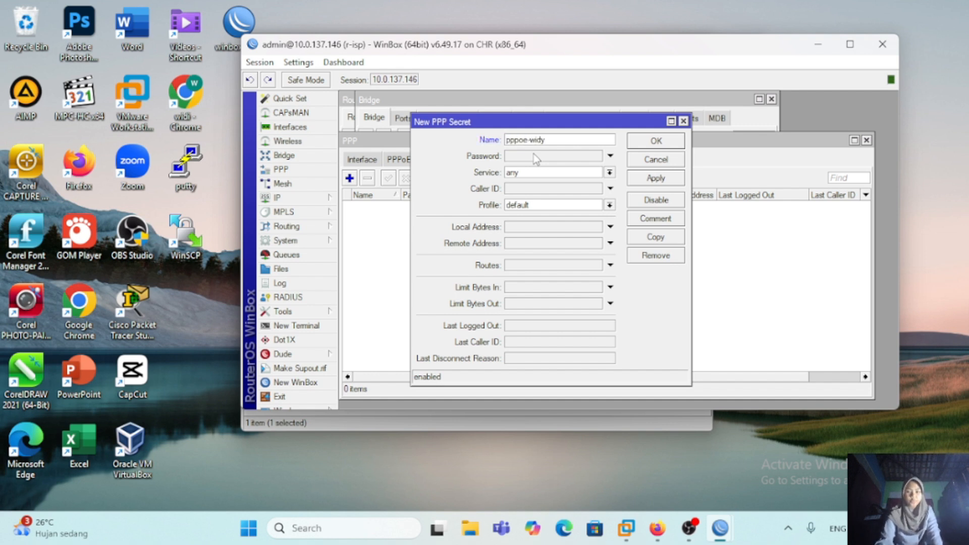
left_click(537, 157)
type("123")
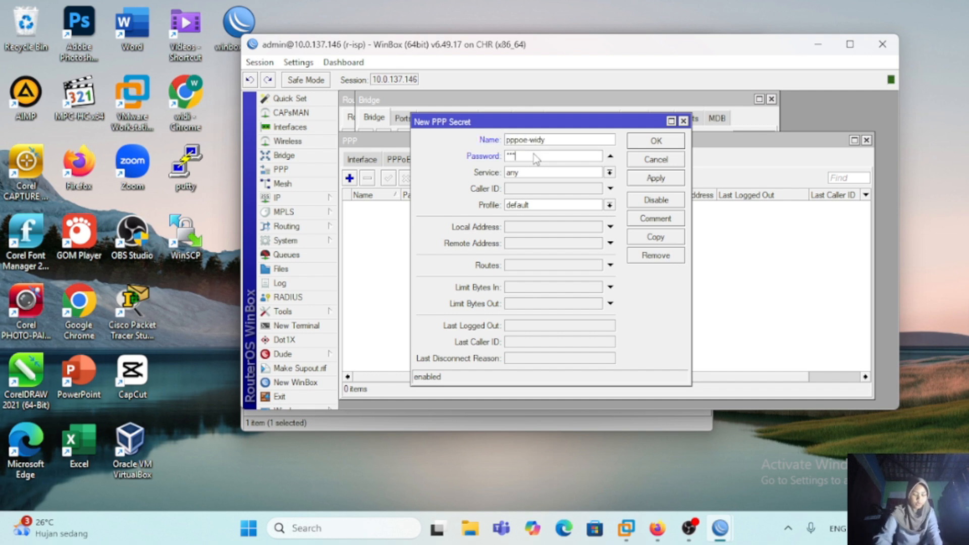
left_click(611, 173)
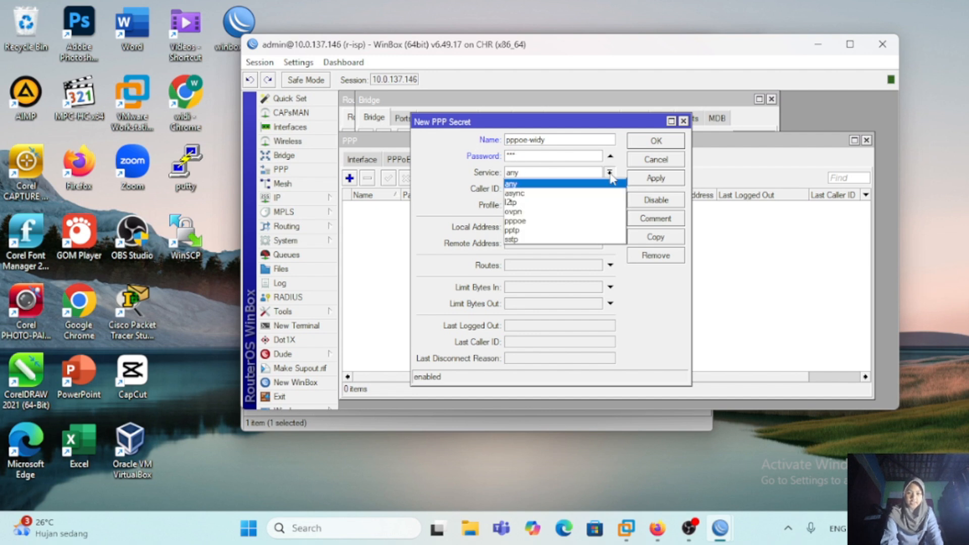
left_click(566, 223)
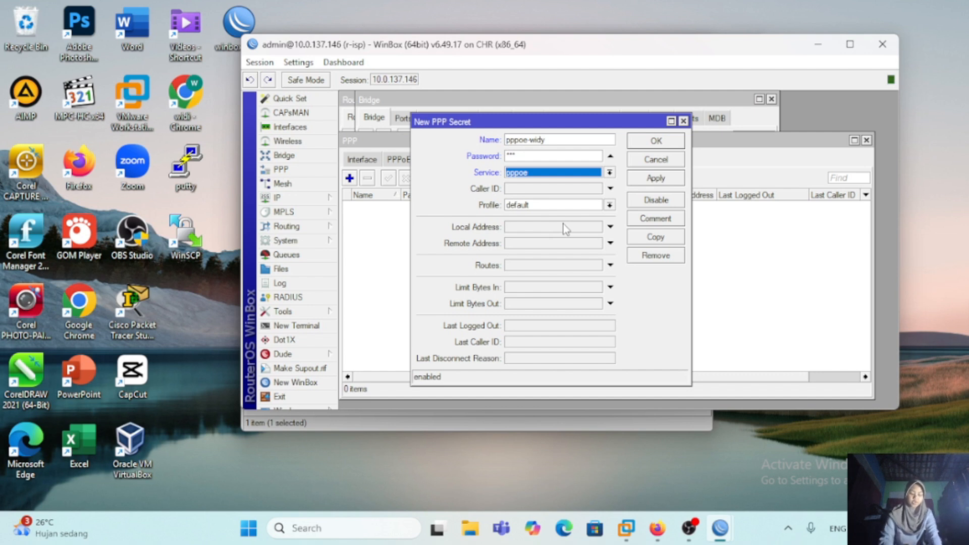
Step: Set the secret's local address to 192.168.1.1 and remote address to 192.168.1.2, and save it
left_click(531, 228)
type("192.168.1.1")
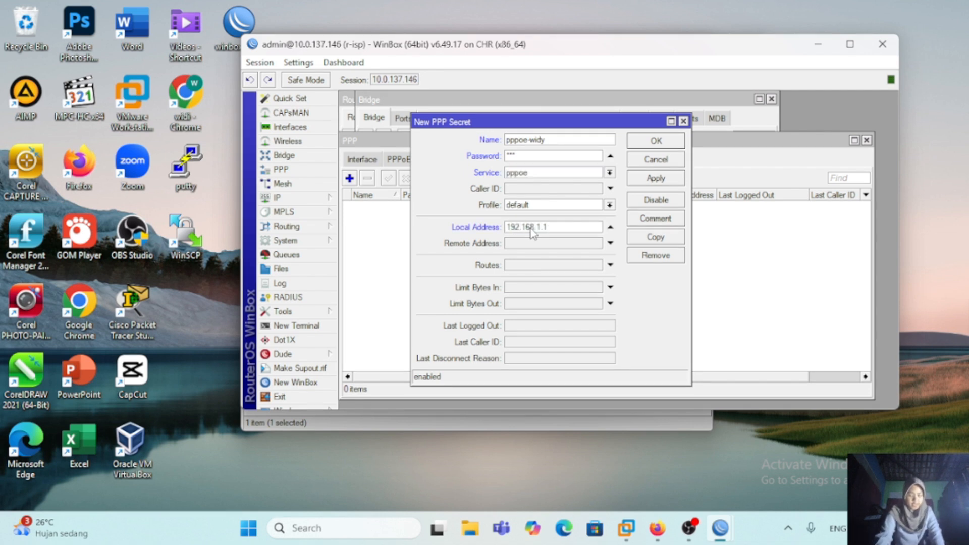
left_click(527, 244)
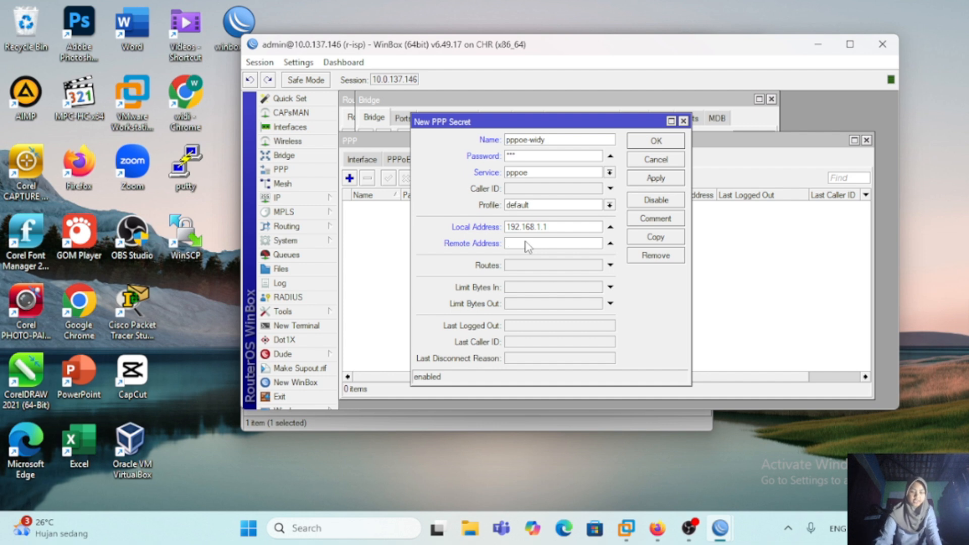
type("192.168.1.2")
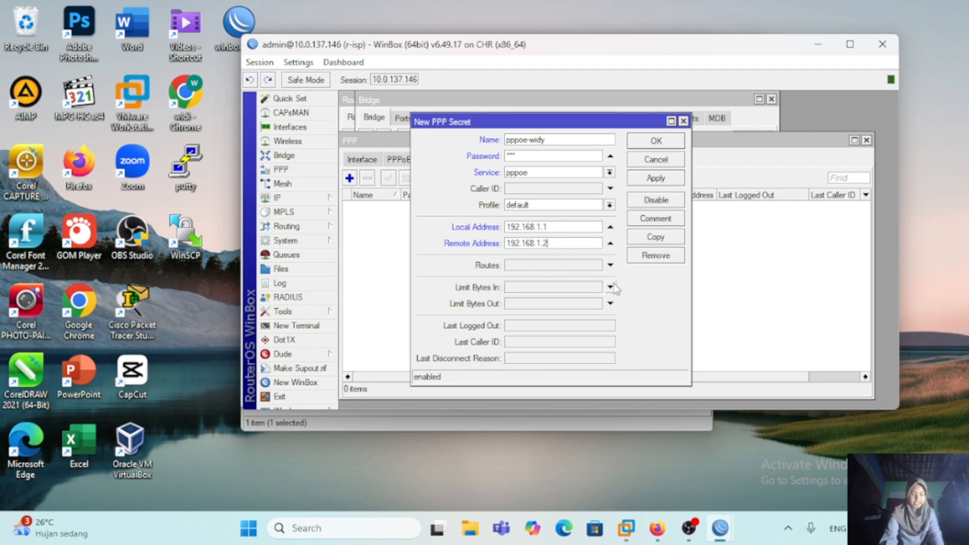
left_click(643, 180)
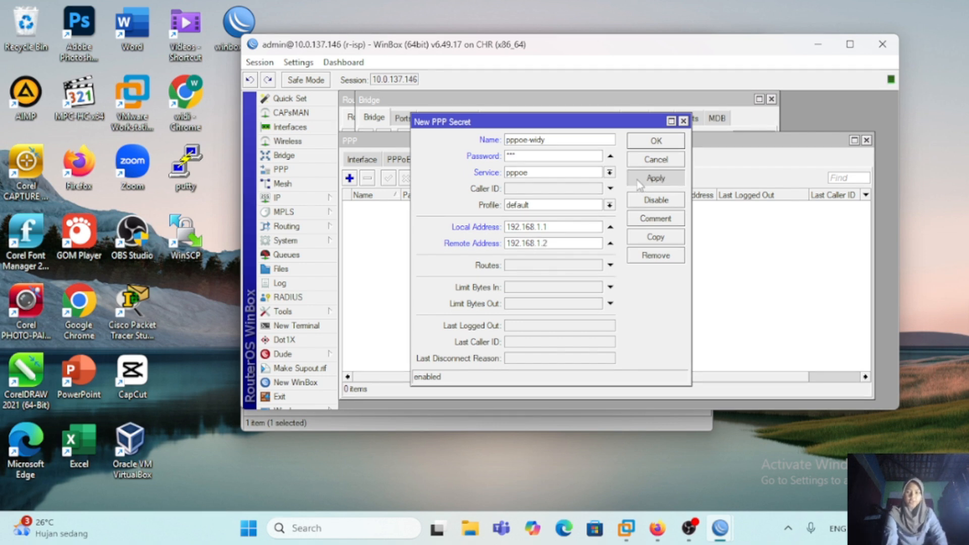
left_click(655, 143)
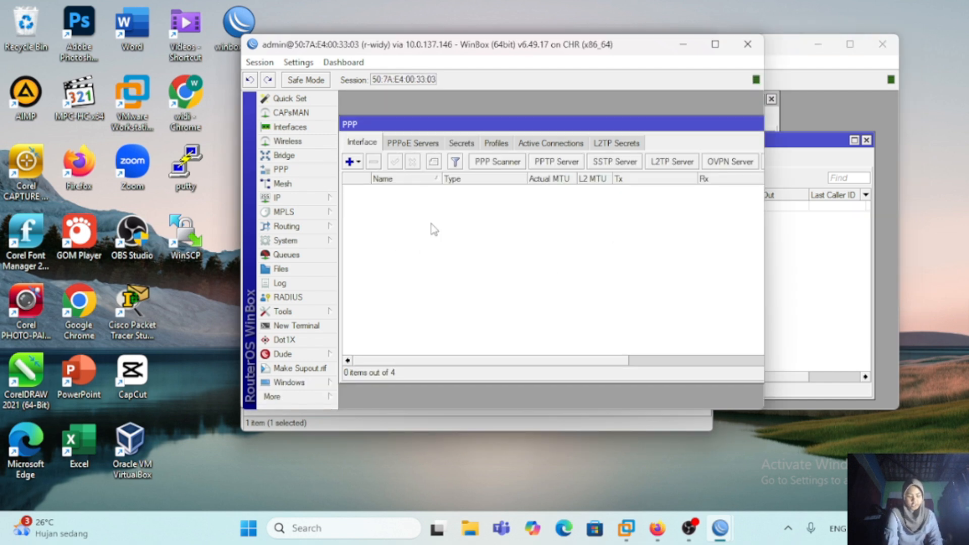
Step: In the r-widy session, add a PPPoE client on ether1 with user pppoe-widy, enter its password, and enable Use Peer DNS
left_click(354, 165)
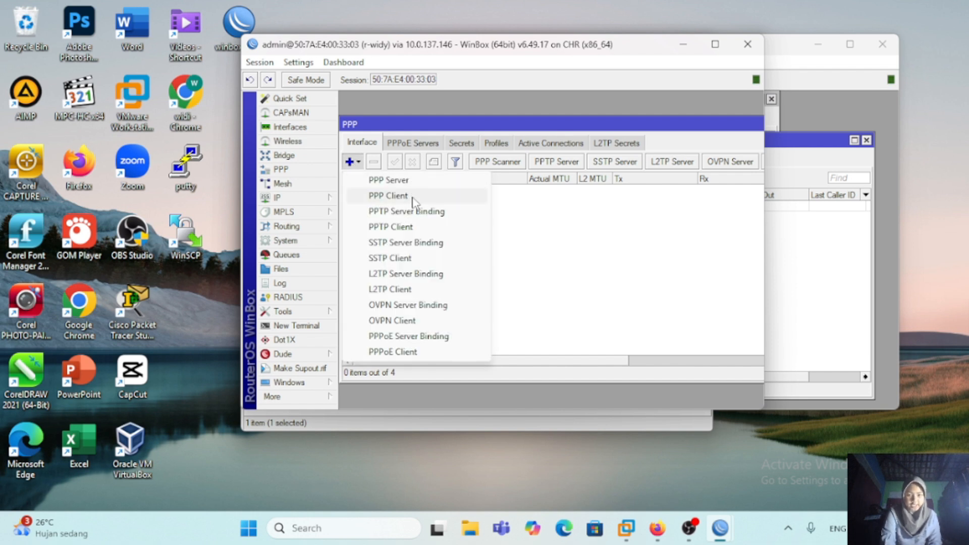
left_click(415, 352)
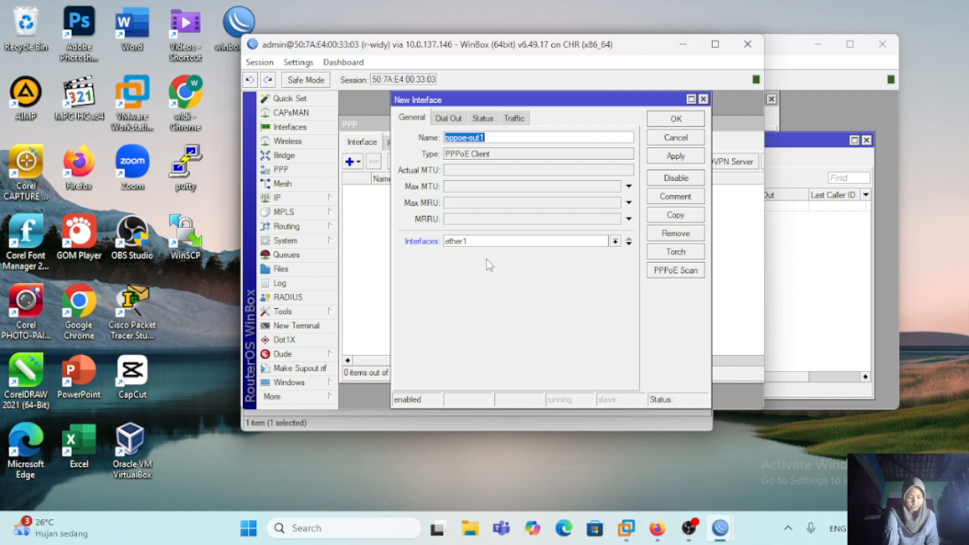
left_click(454, 117)
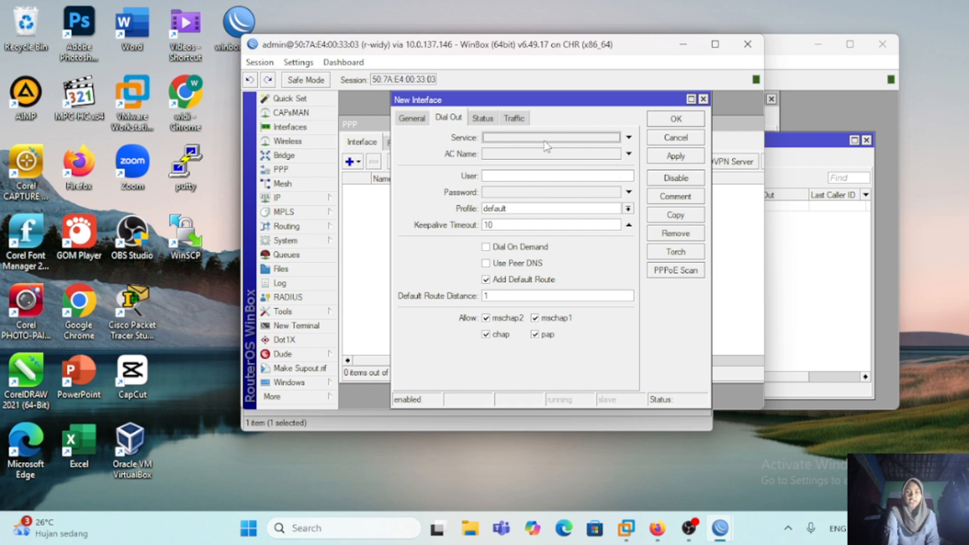
left_click(519, 177)
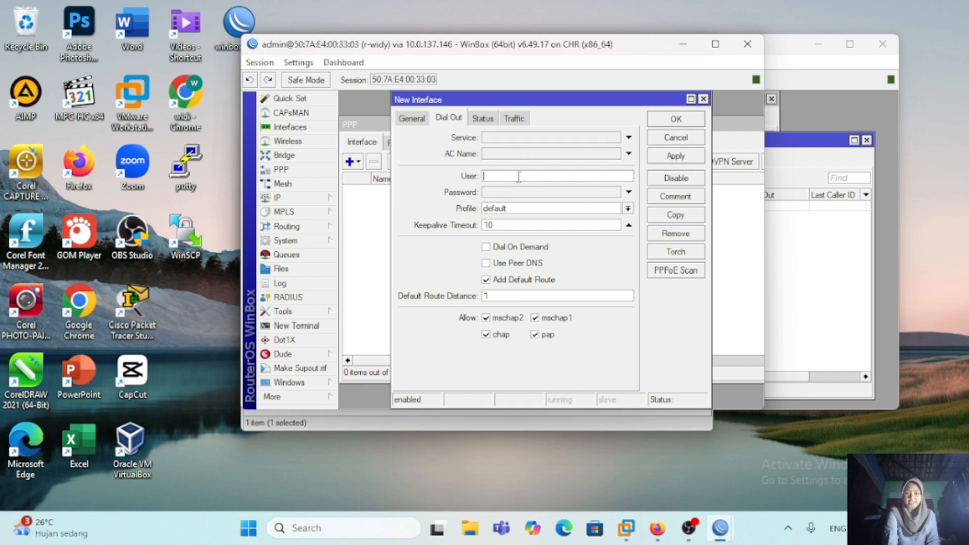
type("pppoe-widy")
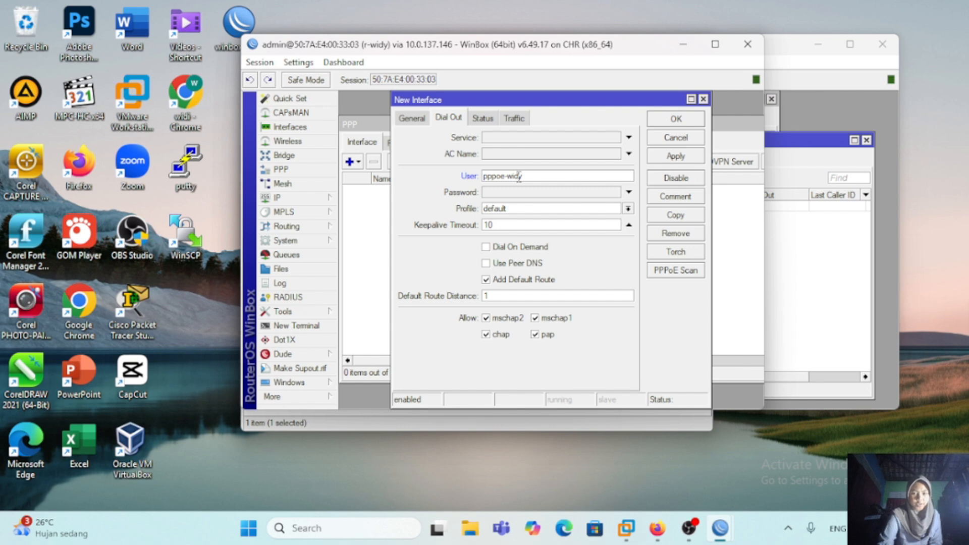
left_click(527, 196)
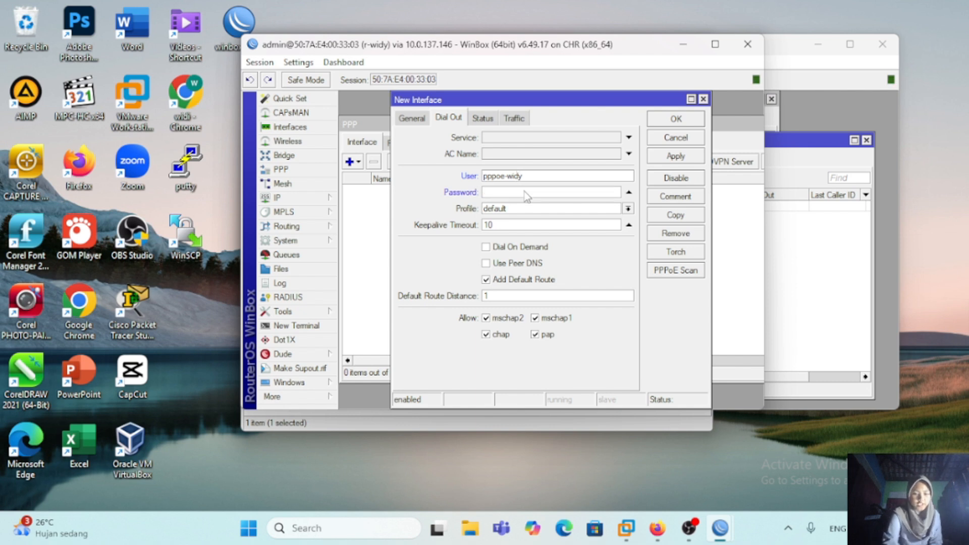
type("***")
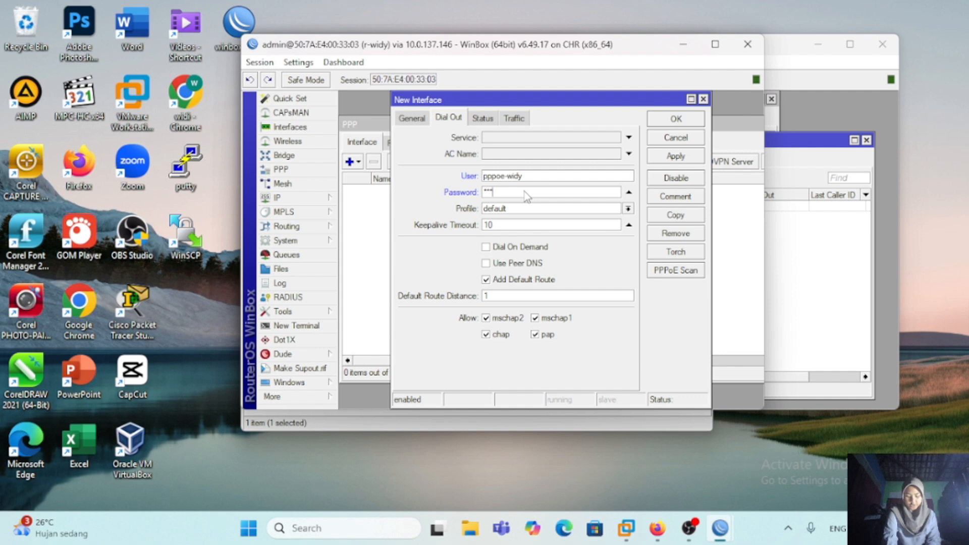
left_click(485, 266)
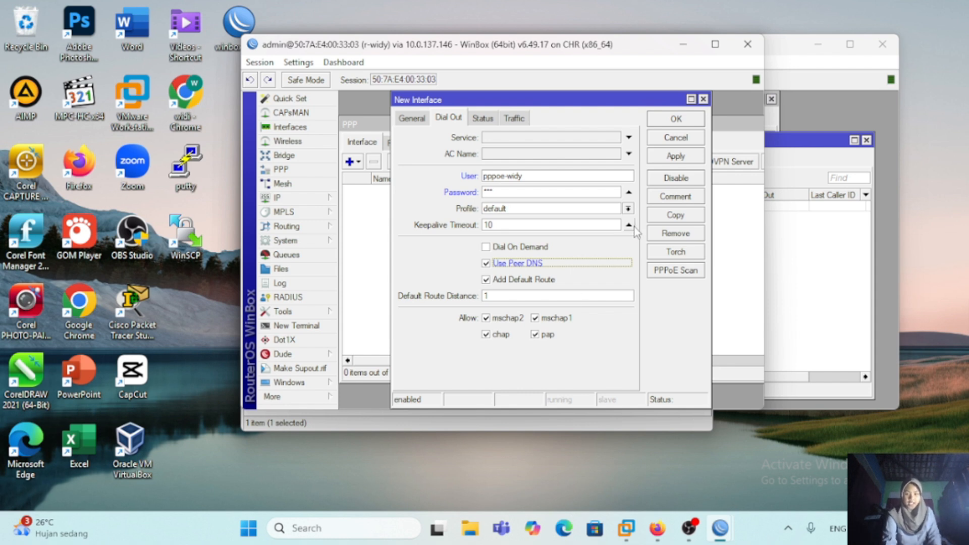
left_click(676, 119)
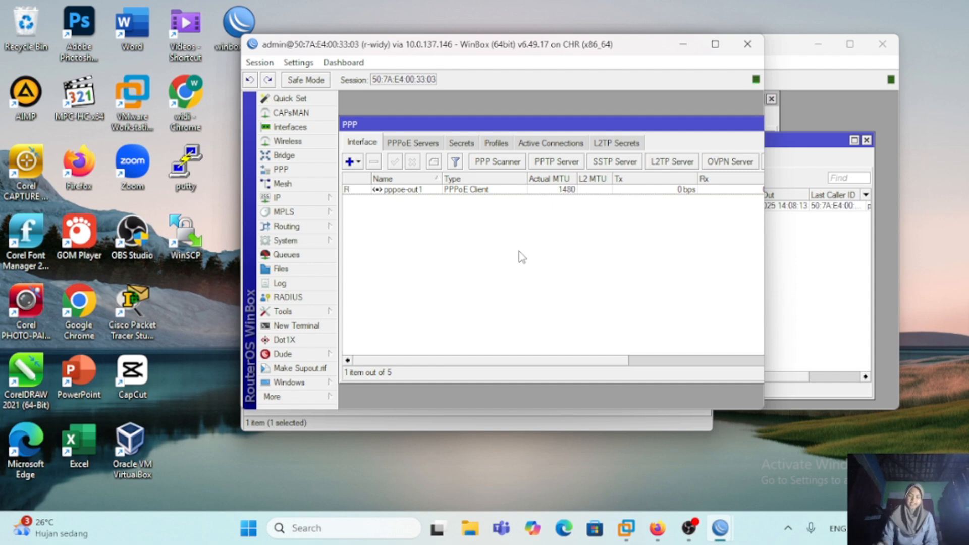
Step: View the IP address list on r-widy and ping 192.168.1.1 from a new terminal
left_click(283, 198)
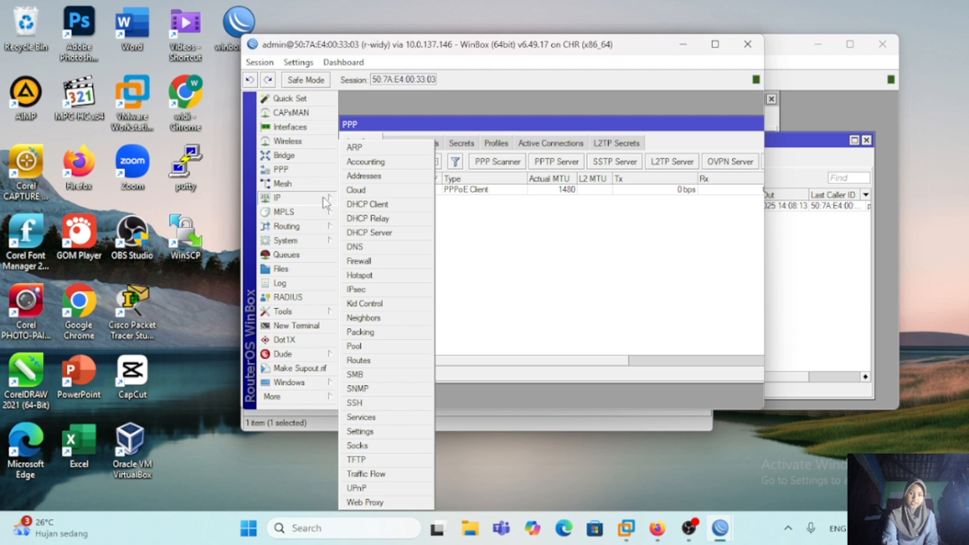
left_click(376, 178)
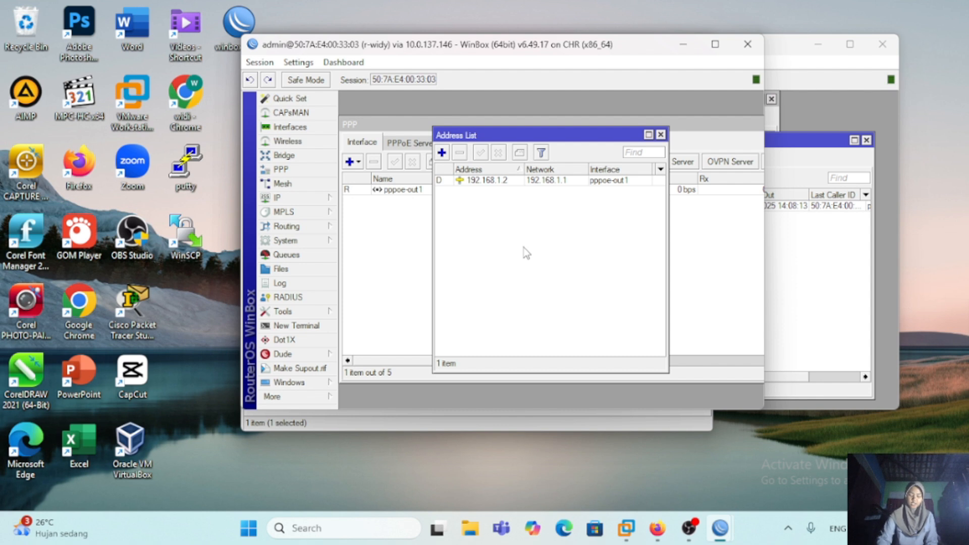
left_click(311, 326)
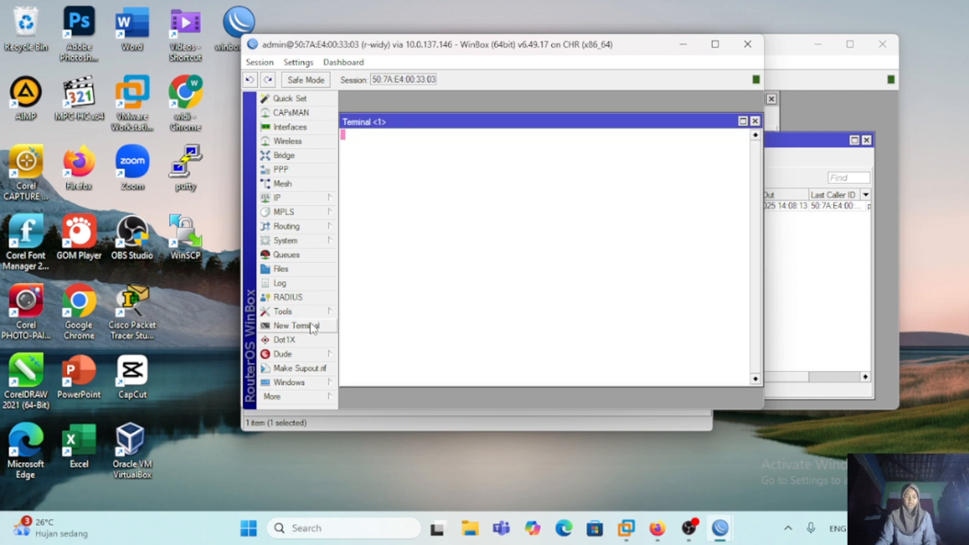
type("ping 192.168.1.1")
key("Return")
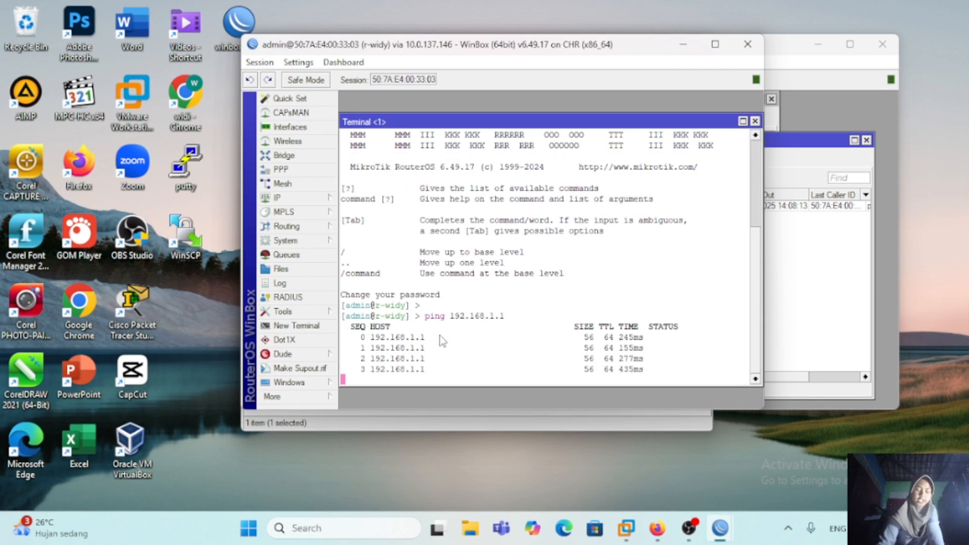
key("ctrl+c")
Step: Print r-widy's routing table in the terminal with ip route print
type("ip route print")
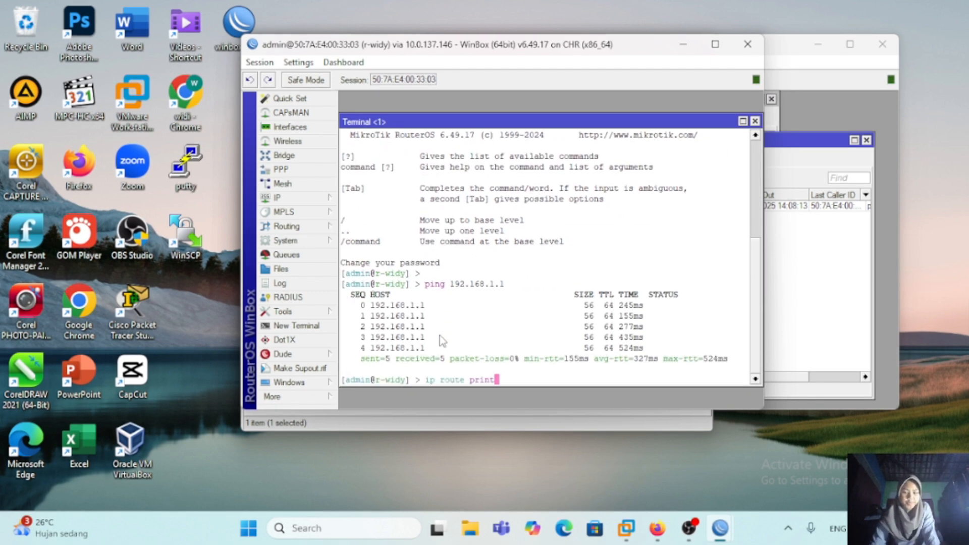
key("Return")
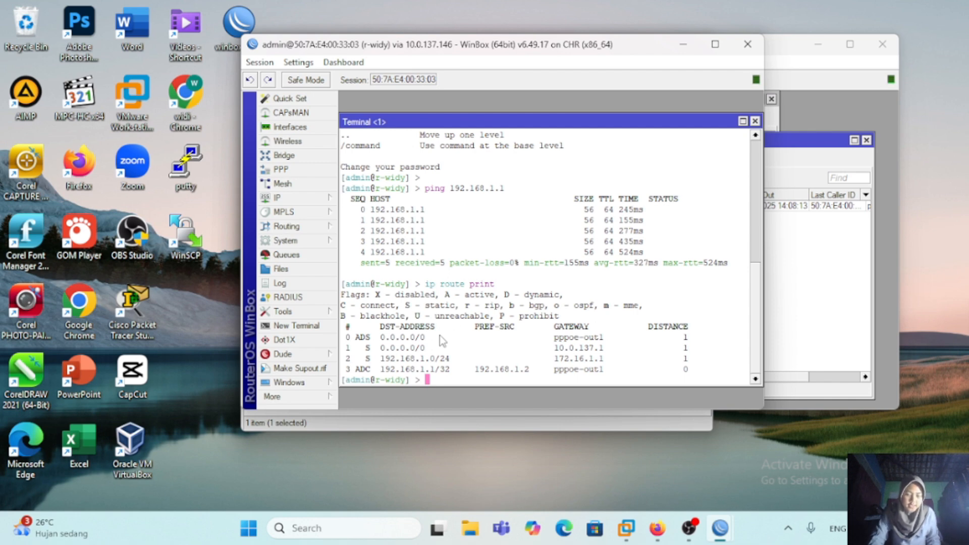
key("Return")
key("Return")
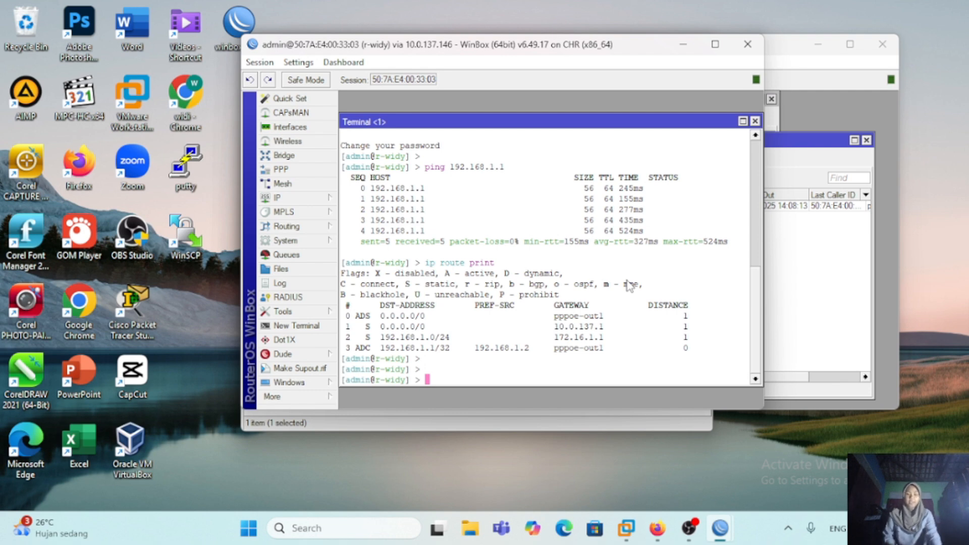
Step: Test internet connectivity from r-widy by pinging 8.8.8.8, and stop the ping after a few replies
type("ping 8.8.8.8")
key("Return")
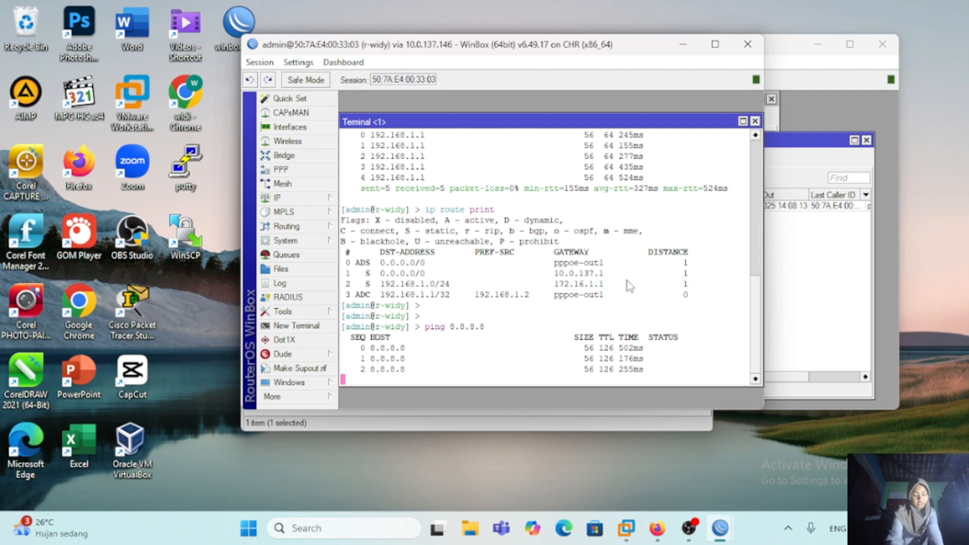
key("ctrl+c")
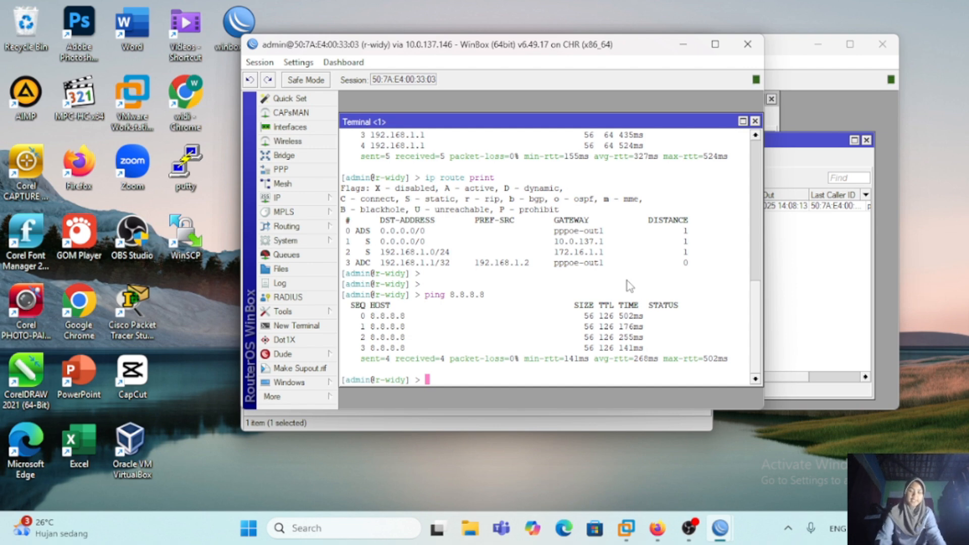
Step: Create a bridge interface named bridge-for-pppoe on r-widy
left_click(285, 155)
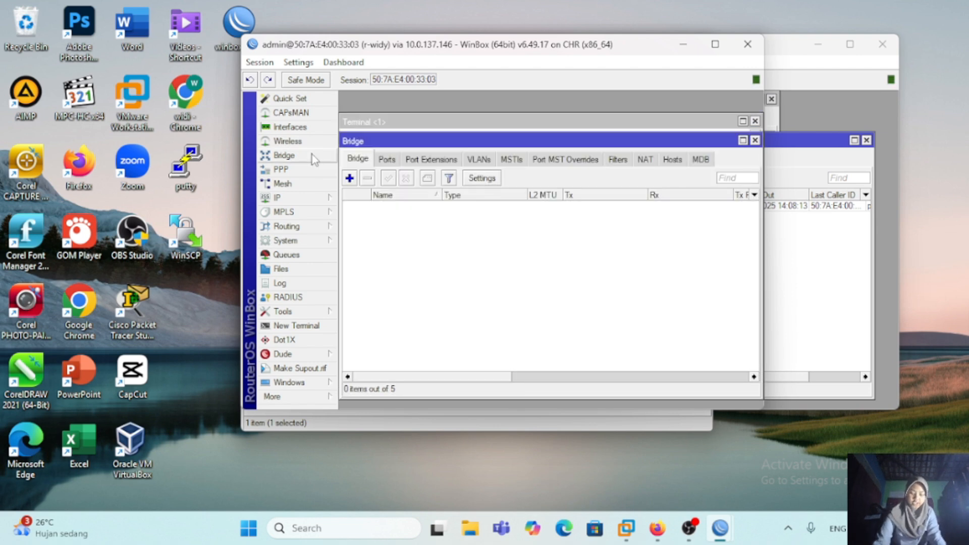
left_click(349, 178)
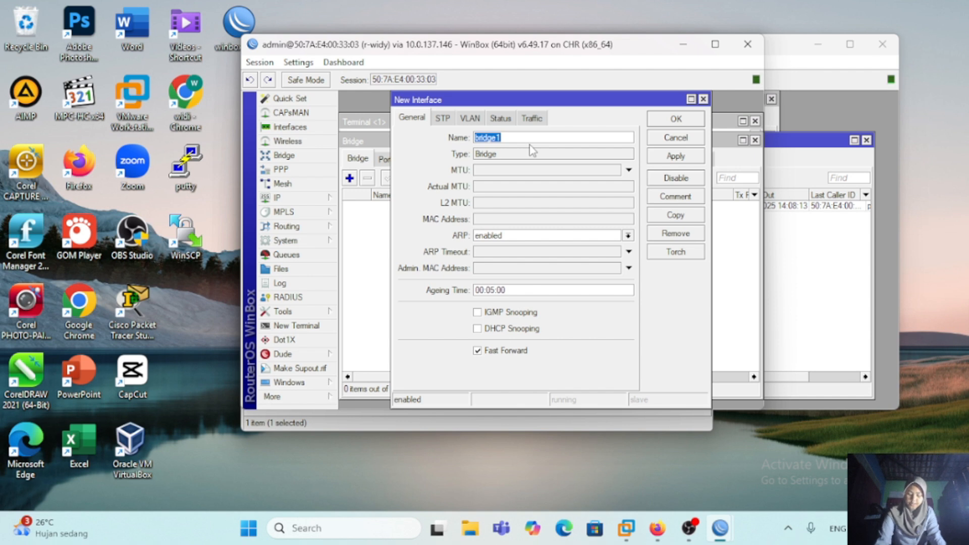
left_click(526, 140)
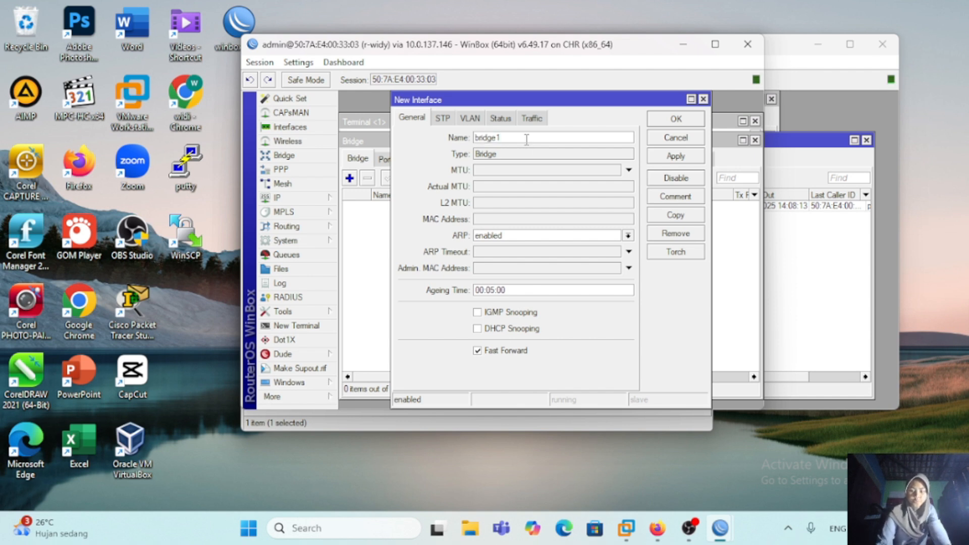
key("BackSpace")
type("-for-pppoe")
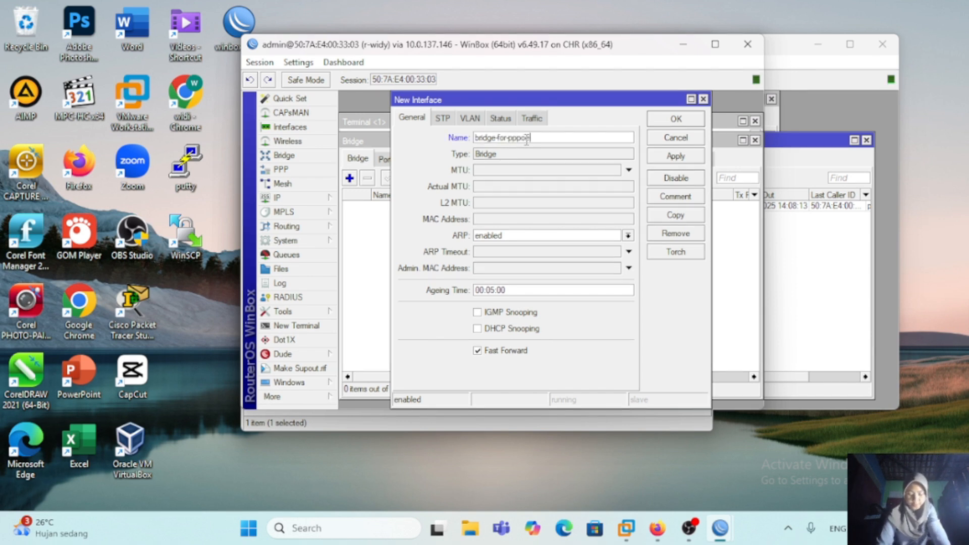
left_click(675, 156)
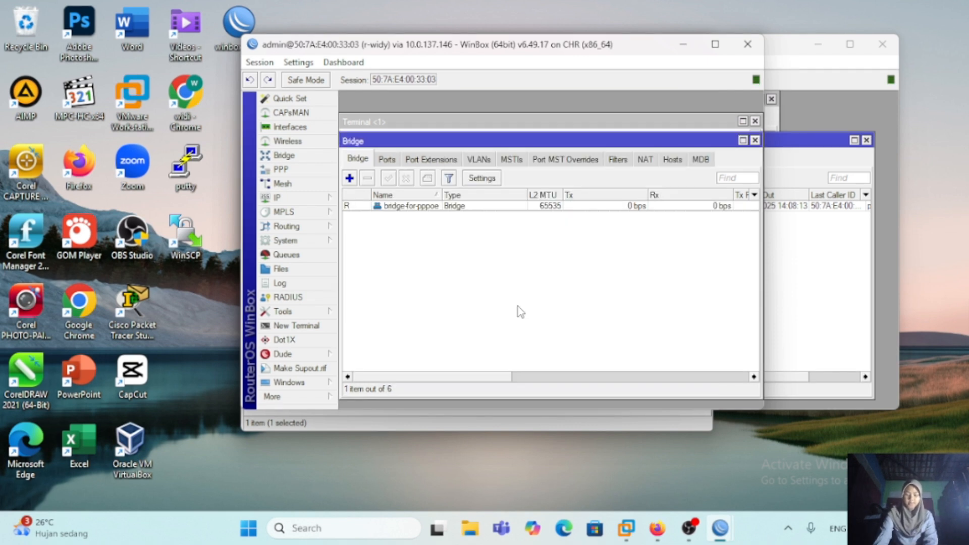
Step: Add ether2 and ether3 as ports of bridge-for-pppoe on r-widy
left_click(388, 160)
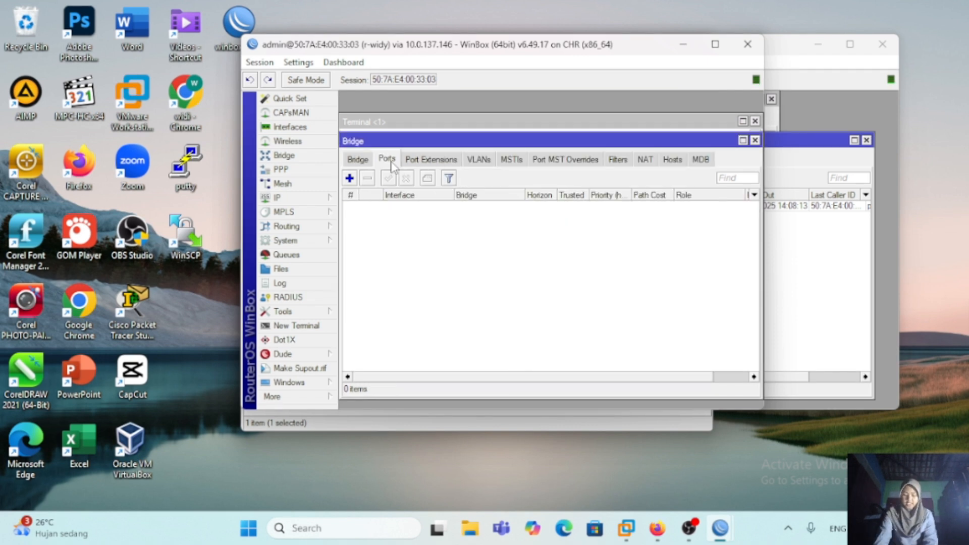
left_click(349, 178)
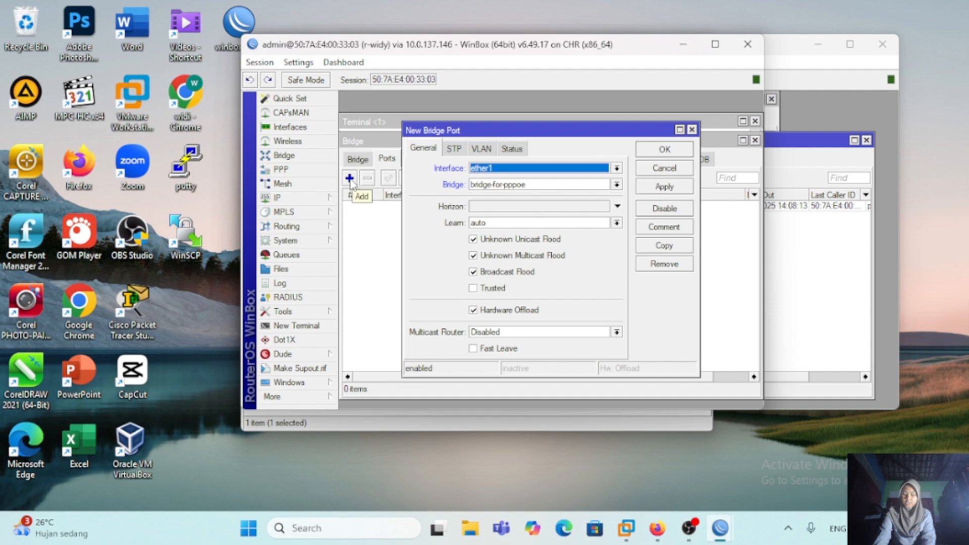
left_click(617, 168)
left_click(581, 207)
left_click(684, 189)
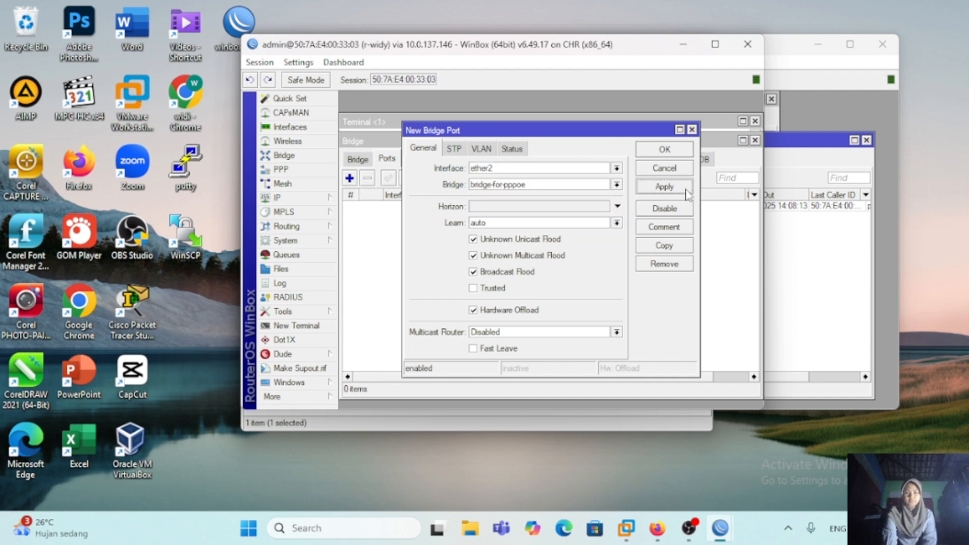
left_click(674, 246)
left_click(617, 163)
left_click(480, 211)
left_click(664, 145)
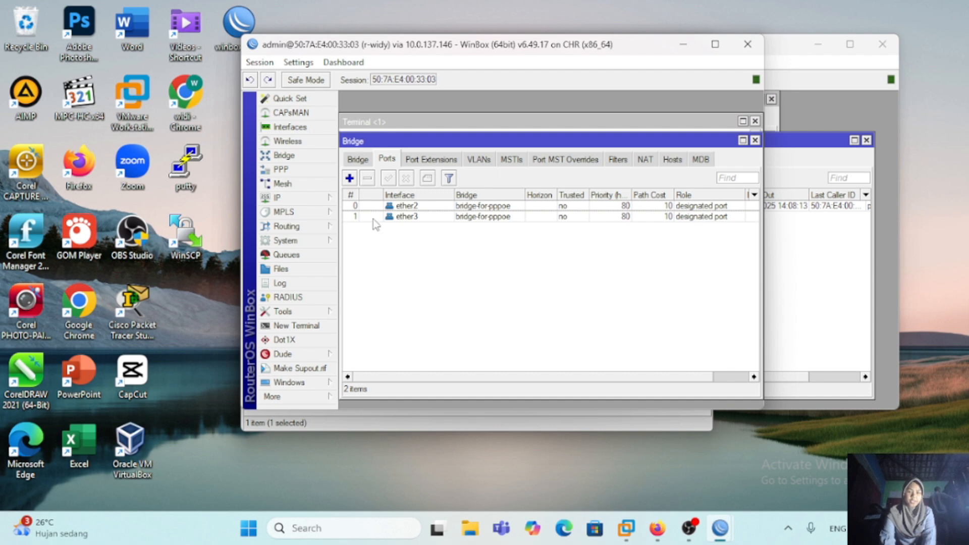
Step: Add the IP address 10.10.10.1/24 to the bridge-for-pppoe interface
left_click(320, 197)
left_click(380, 178)
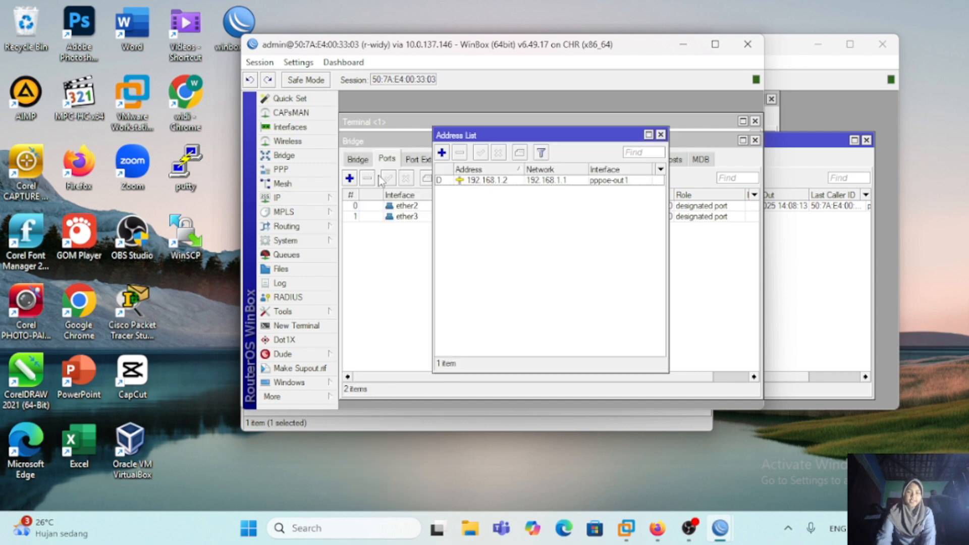
left_click(442, 152)
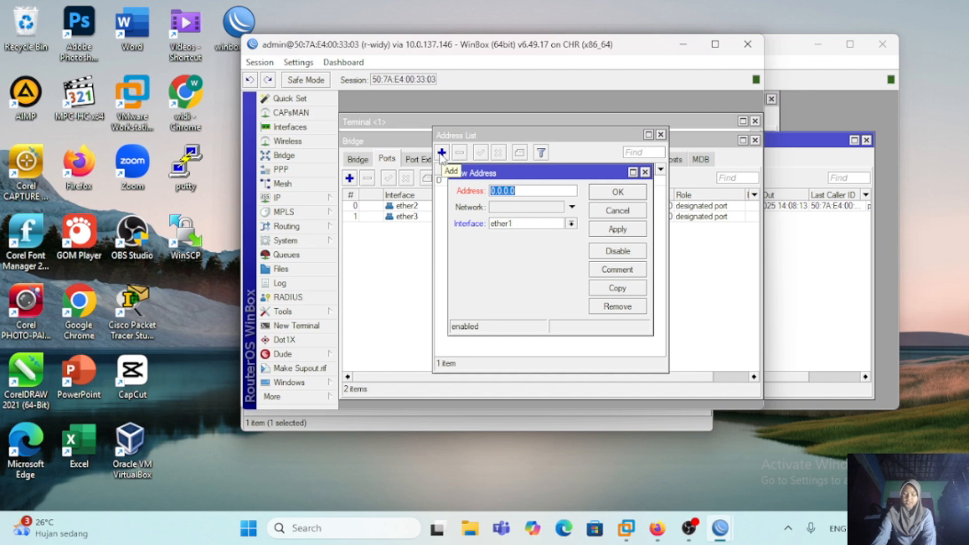
type("10.10.10.1/24")
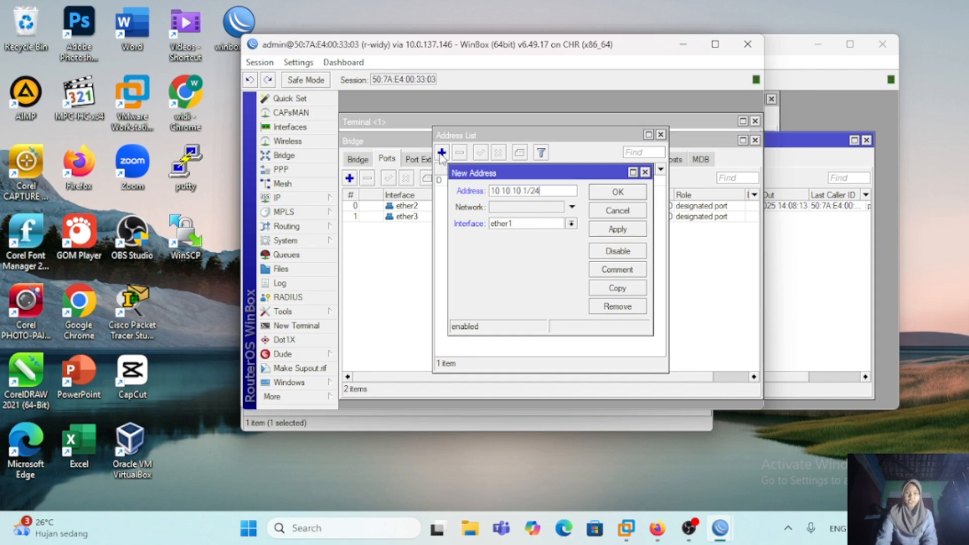
left_click(572, 225)
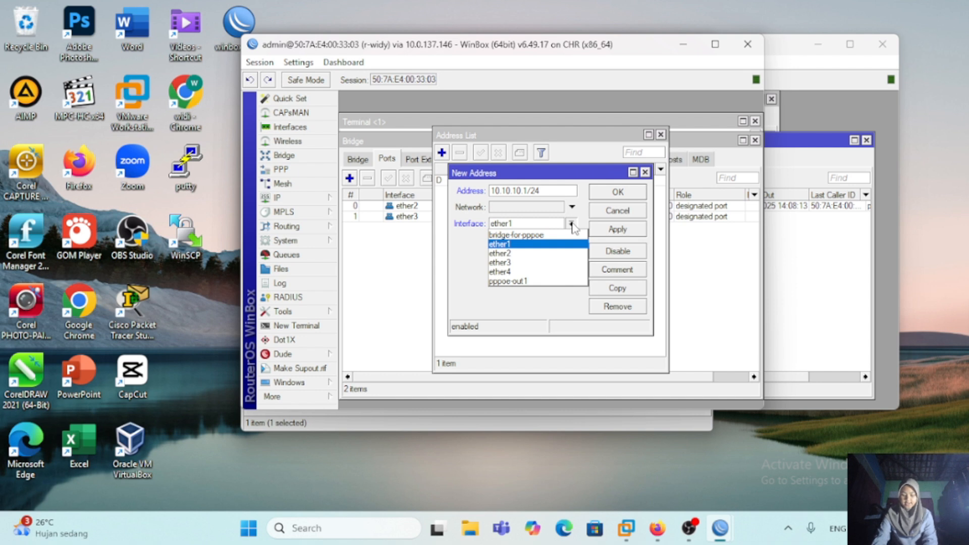
left_click(565, 237)
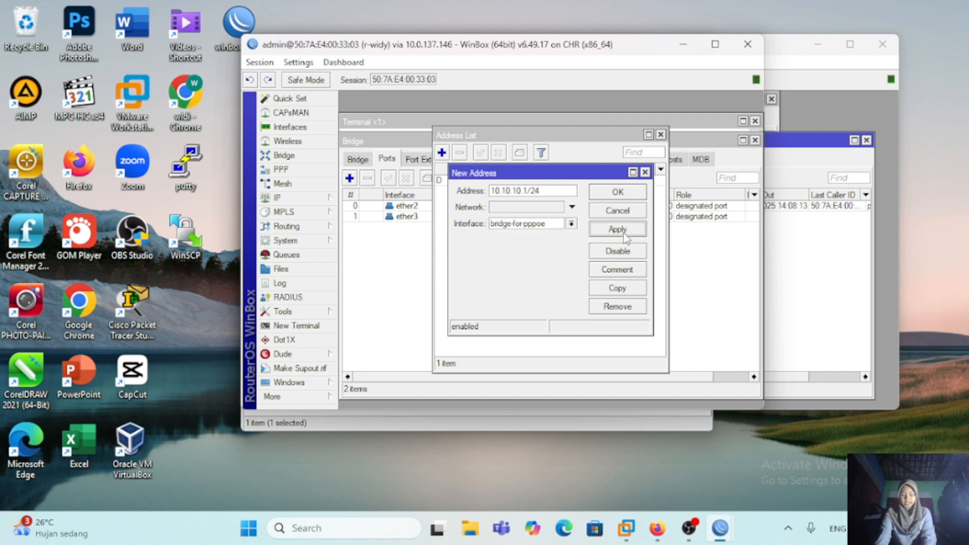
left_click(621, 194)
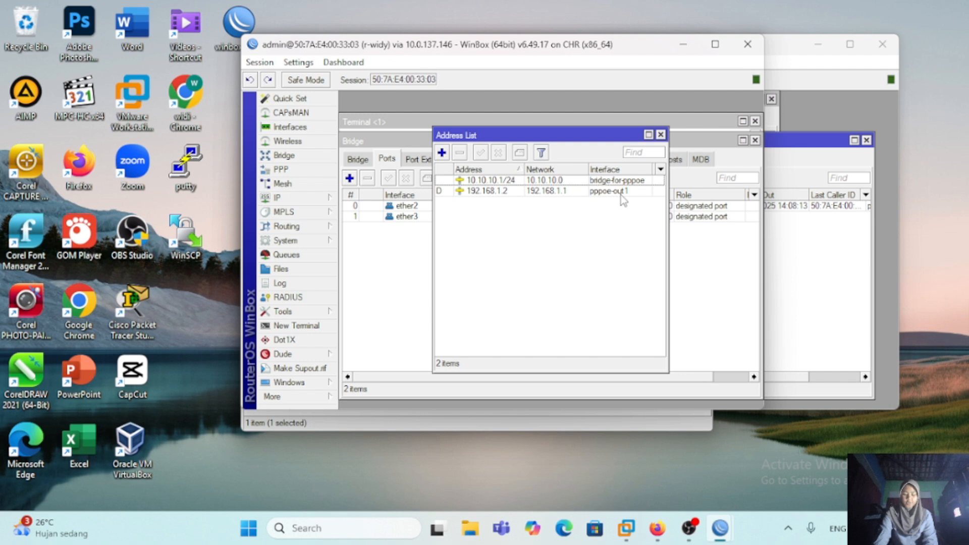
Step: Run DHCP Setup on bridge-for-pppoe for network 10.10.10.0/24 with the suggested settings, and remove the DHCP server on ether2
left_click(308, 198)
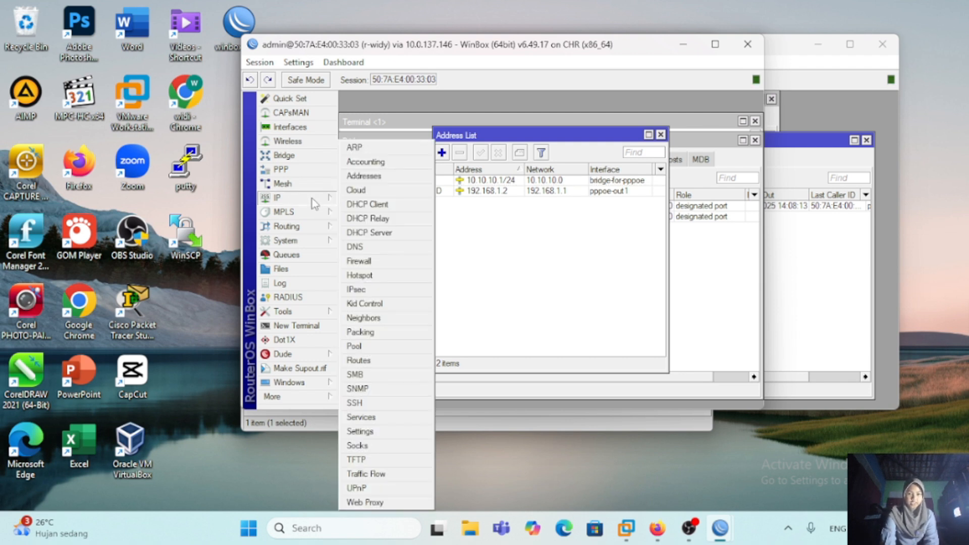
left_click(382, 233)
left_click(538, 141)
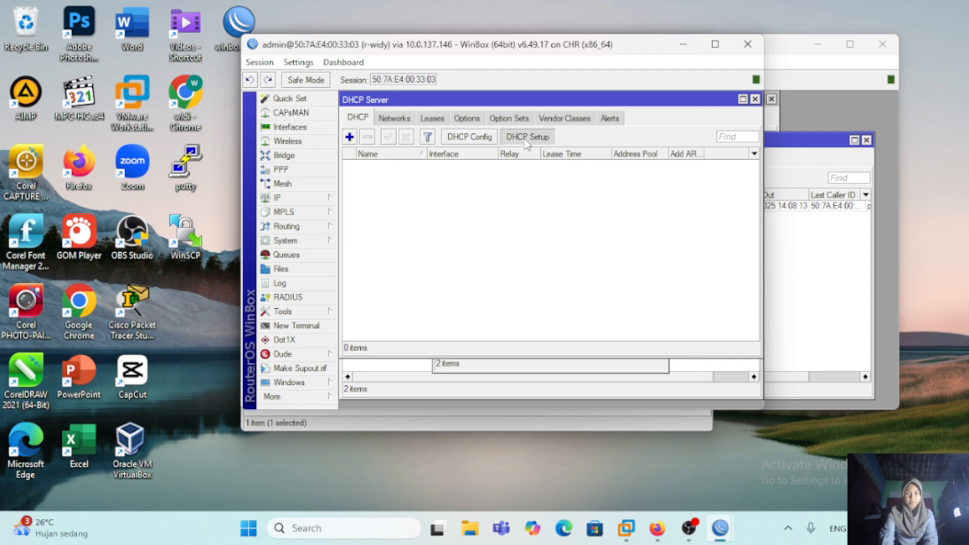
left_click(635, 248)
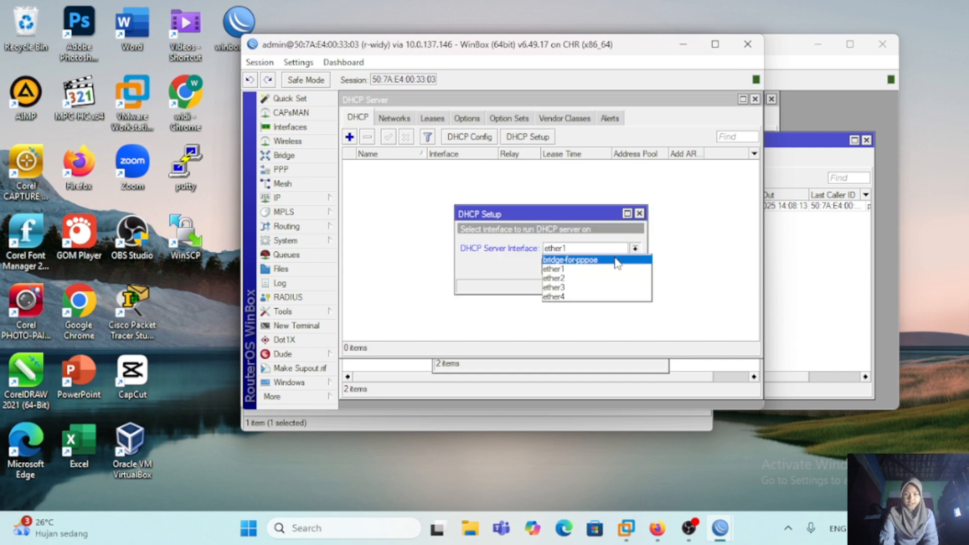
left_click(586, 259)
left_click(584, 268)
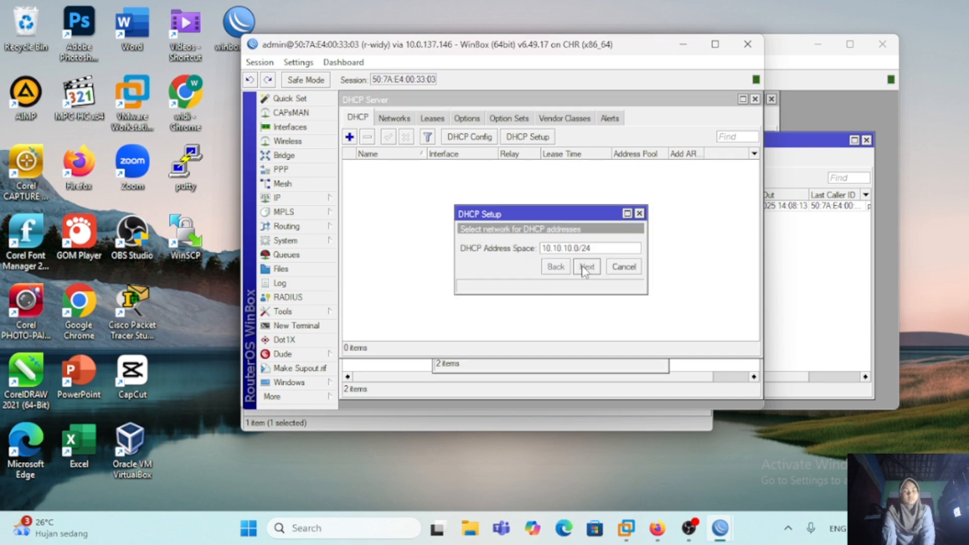
left_click(591, 268)
left_click(592, 267)
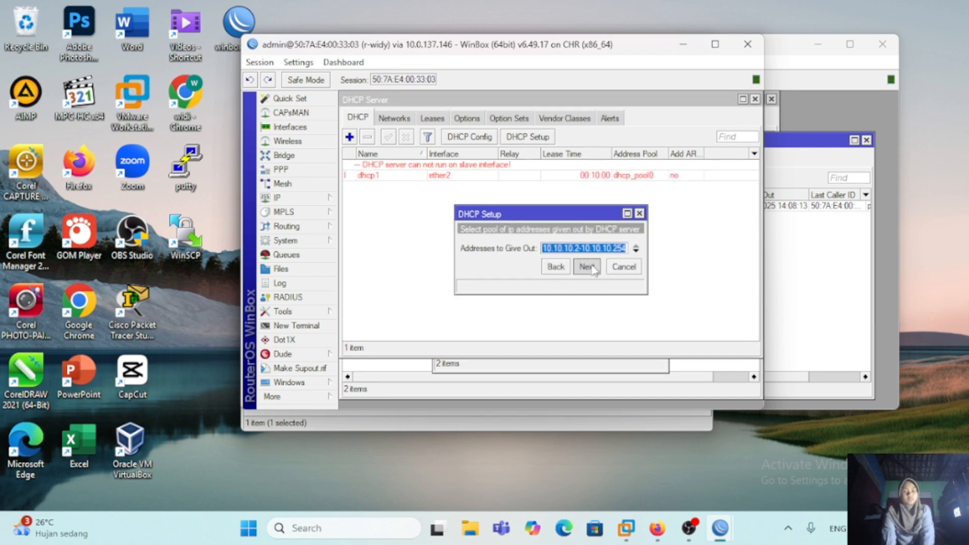
left_click(592, 268)
left_click(592, 268)
left_click(592, 268)
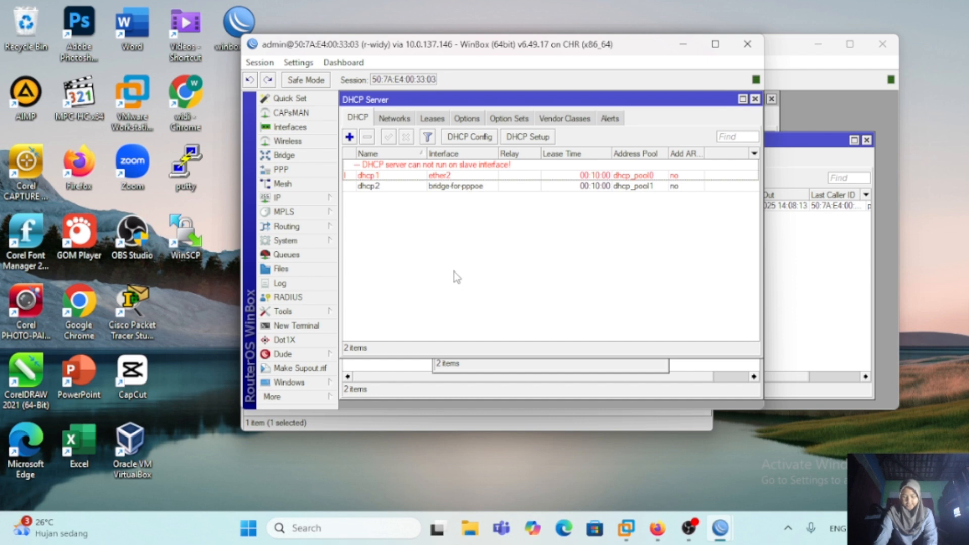
left_click(405, 176)
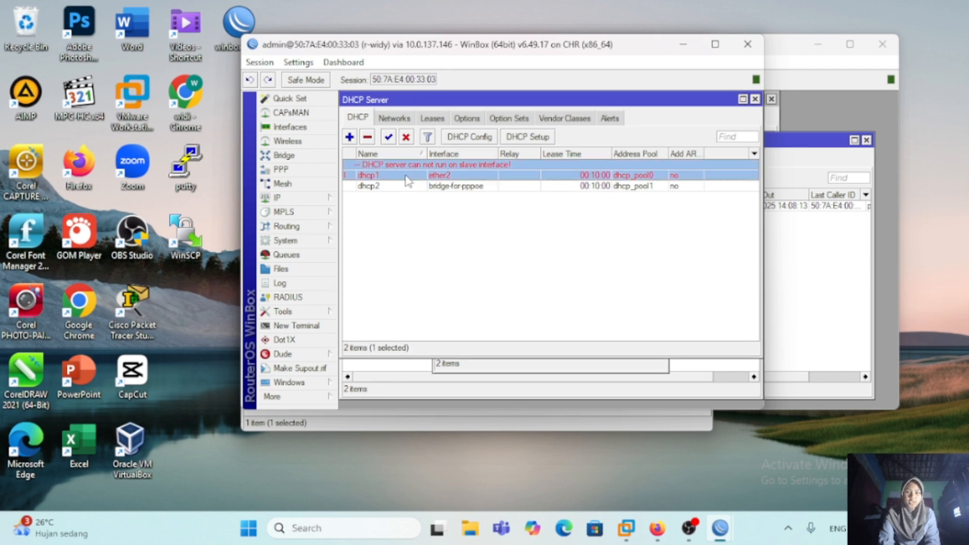
left_click(368, 137)
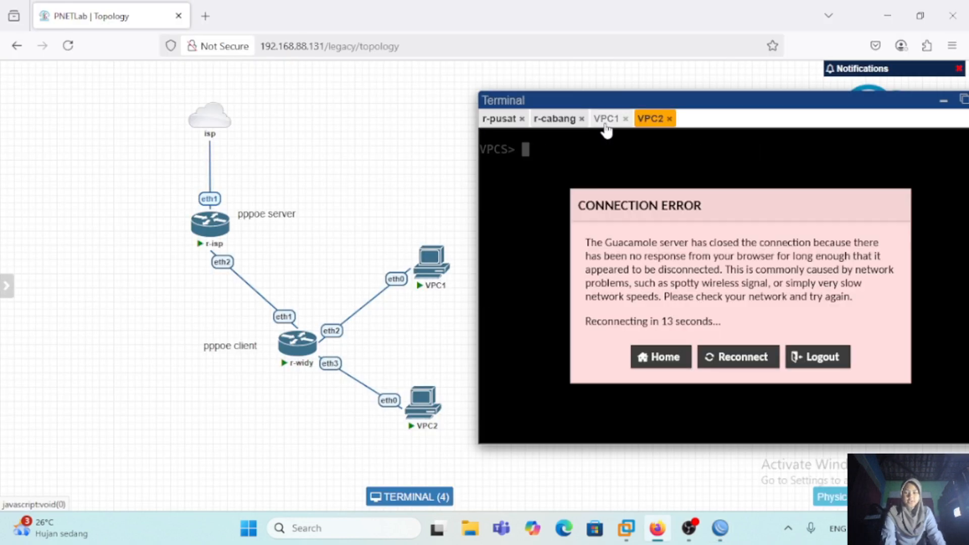
Step: Request an IP address by DHCP on VPC1 and VPC2 with ip dhcp in the PNETLab terminals
left_click(606, 121)
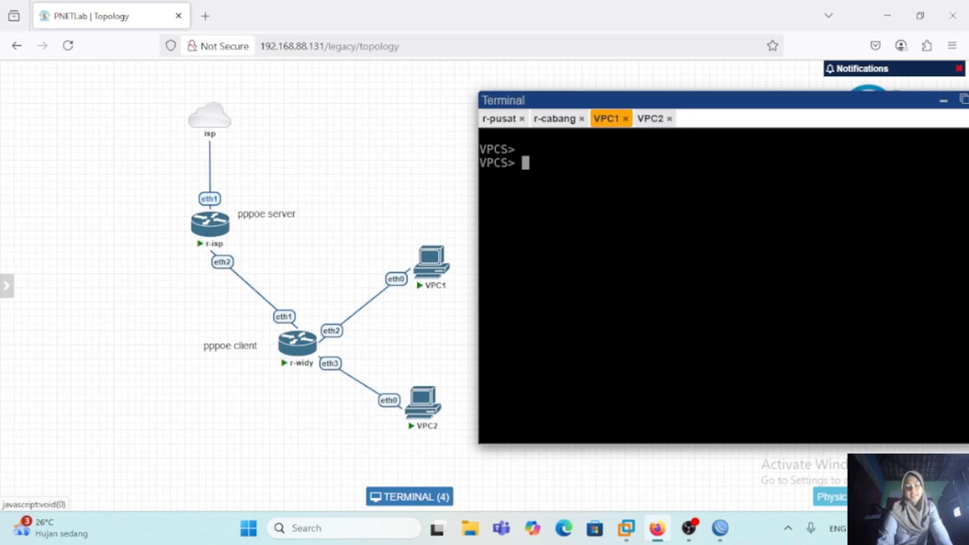
type("ip dhcp")
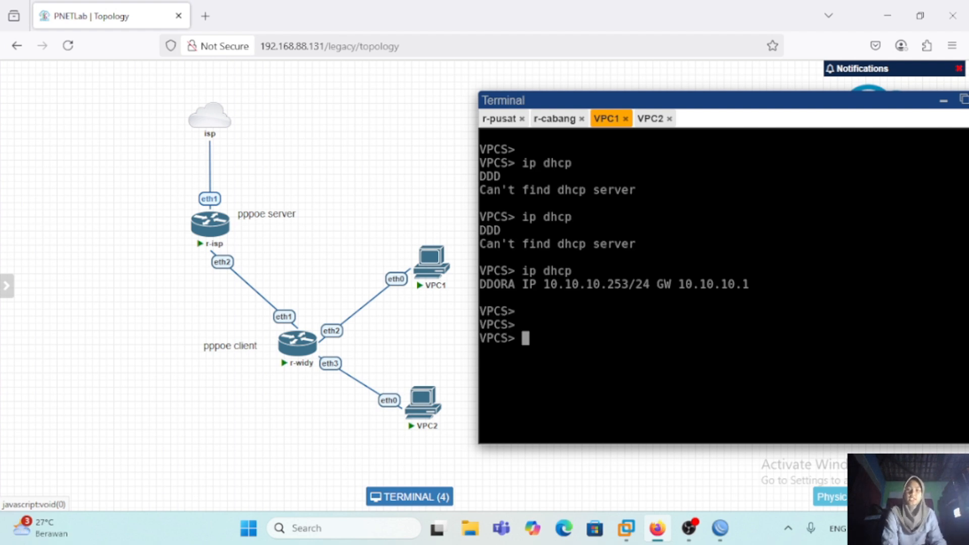
left_click(650, 121)
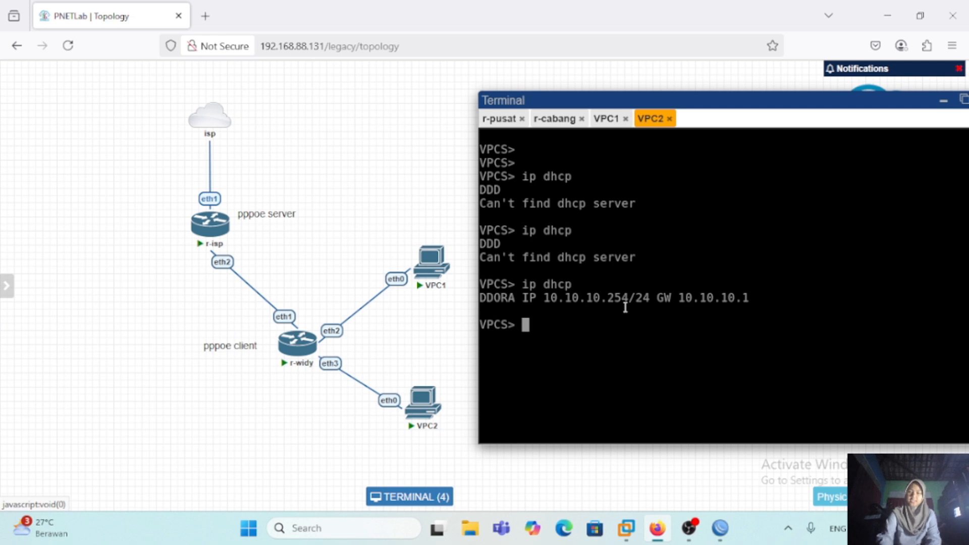
Step: Switch to WinBox and add a srcnat masquerade rule with out interface ether1 to r-widy's firewall NAT
left_click(889, 14)
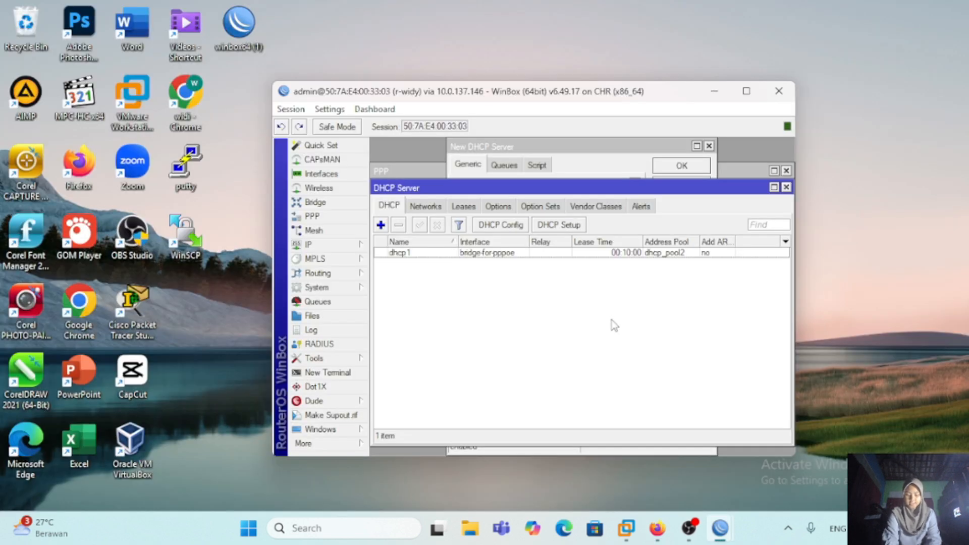
left_click(341, 244)
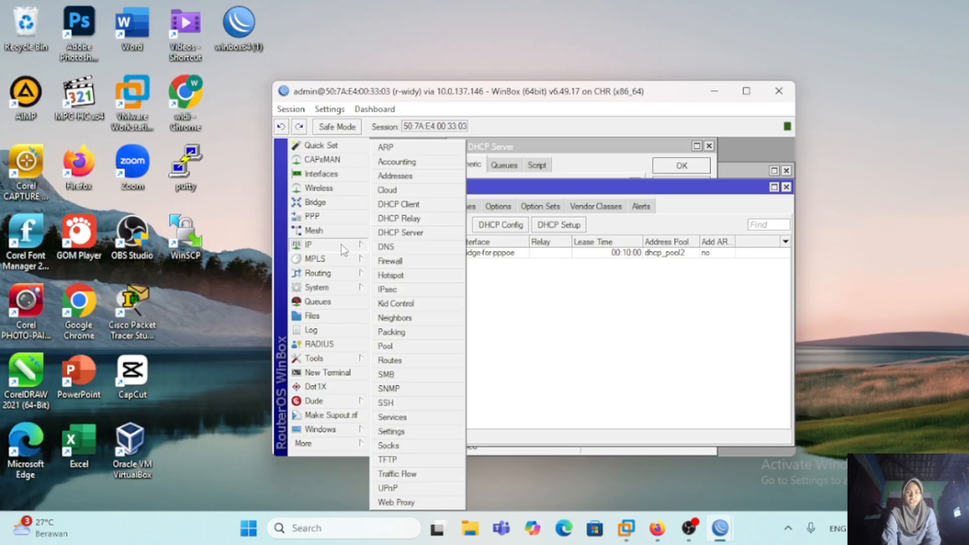
left_click(417, 261)
left_click(432, 167)
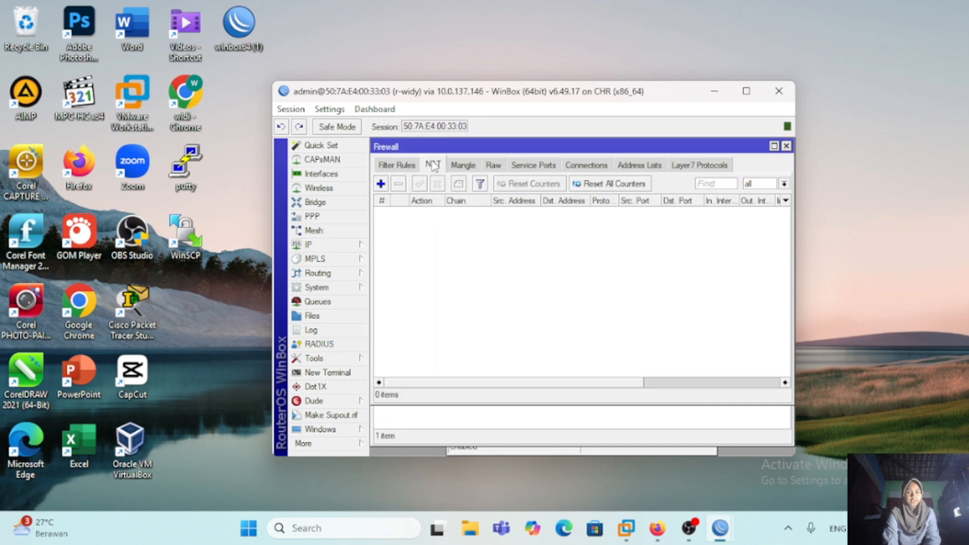
left_click(381, 184)
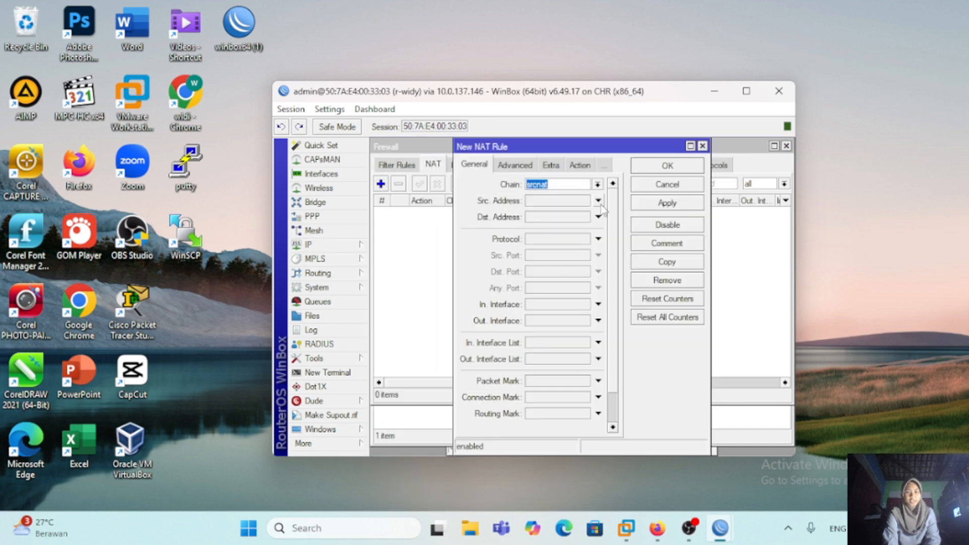
left_click(571, 324)
Step: Add a second srcnat NAT rule with out interface pppoe-out1 and action masquerade
left_click(571, 327)
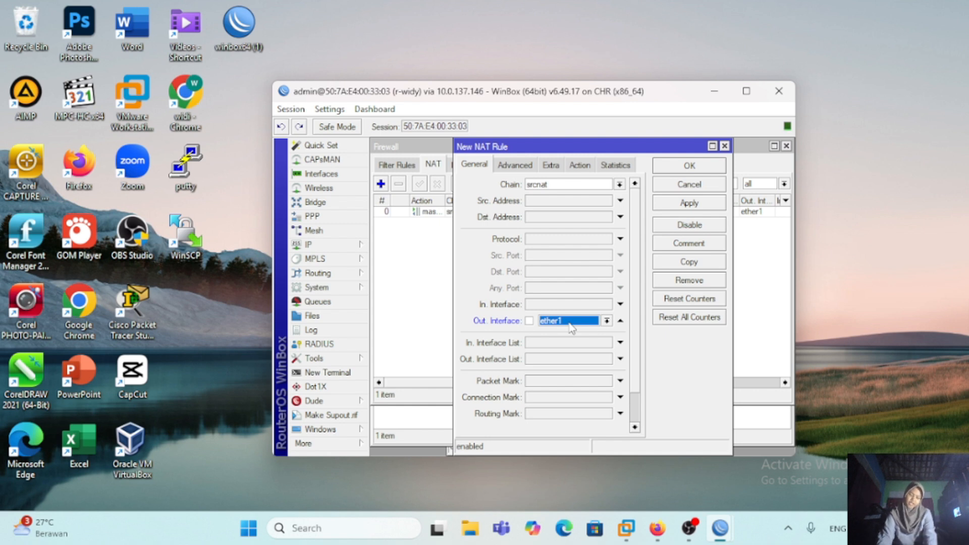
left_click(580, 165)
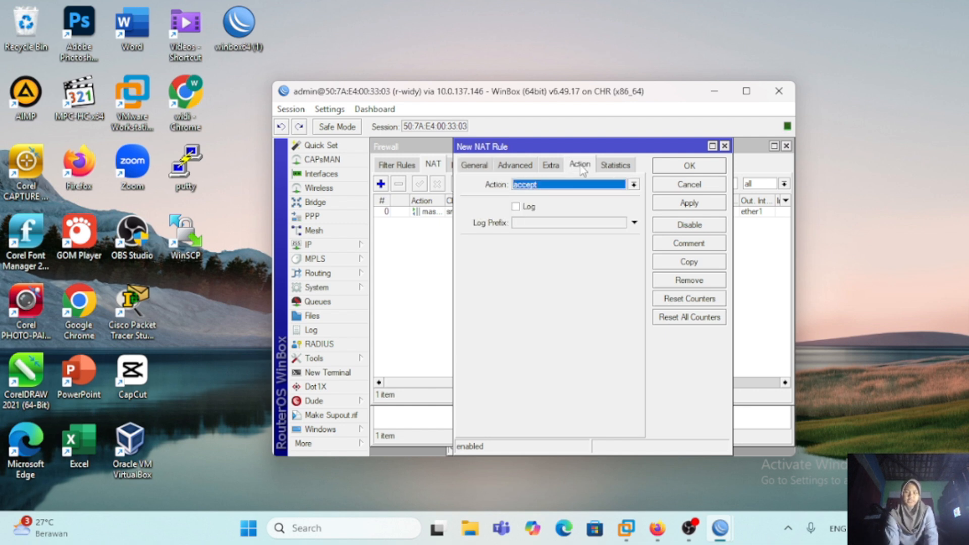
left_click(633, 185)
left_click(532, 251)
left_click(689, 203)
left_click(690, 165)
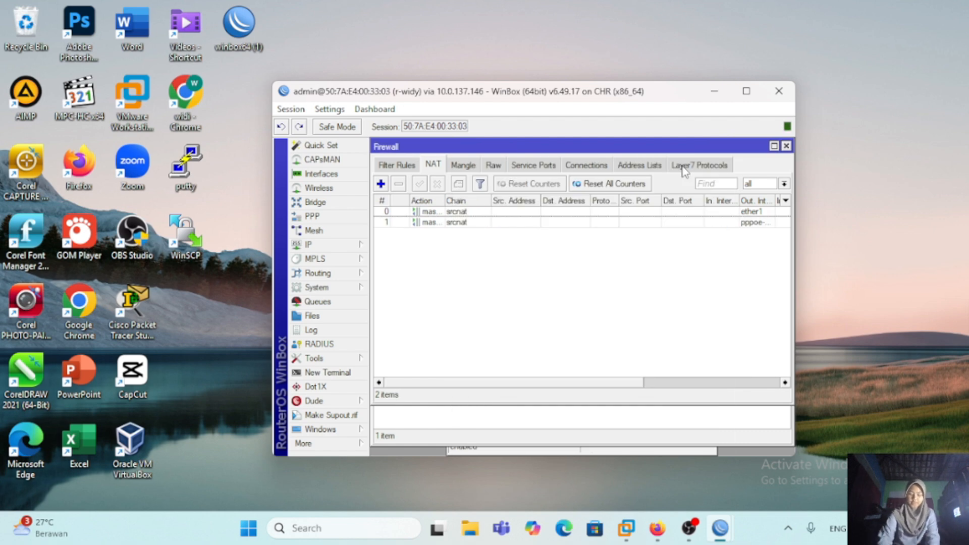
Step: Switch to PNETLab in Firefox and test the virtual PC's internet access by pinging 8.8.8.8
left_click(657, 528)
type("8.8.8.8")
key("Return")
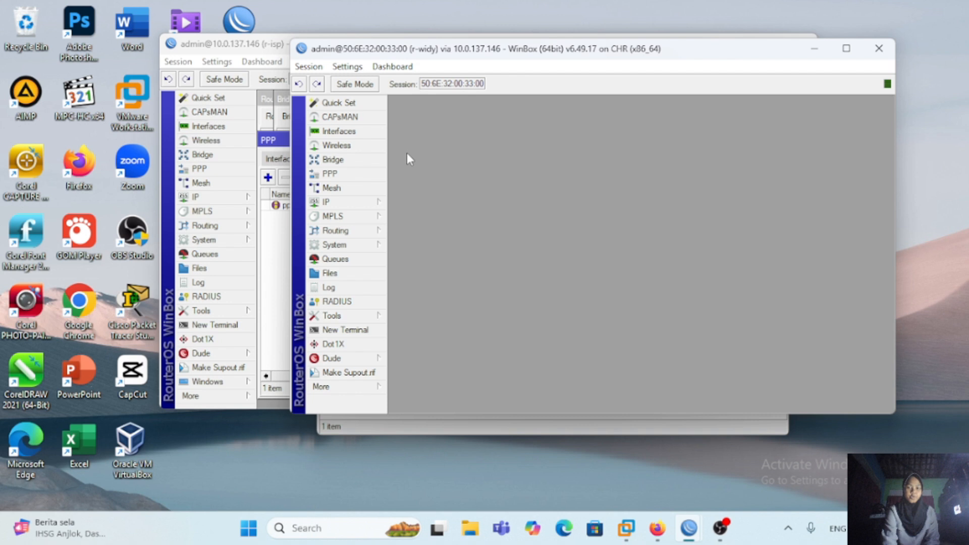
Step: Switch to WinBox and add ether4 as a port of bridge-for-pppoe on r-widy
left_click(333, 160)
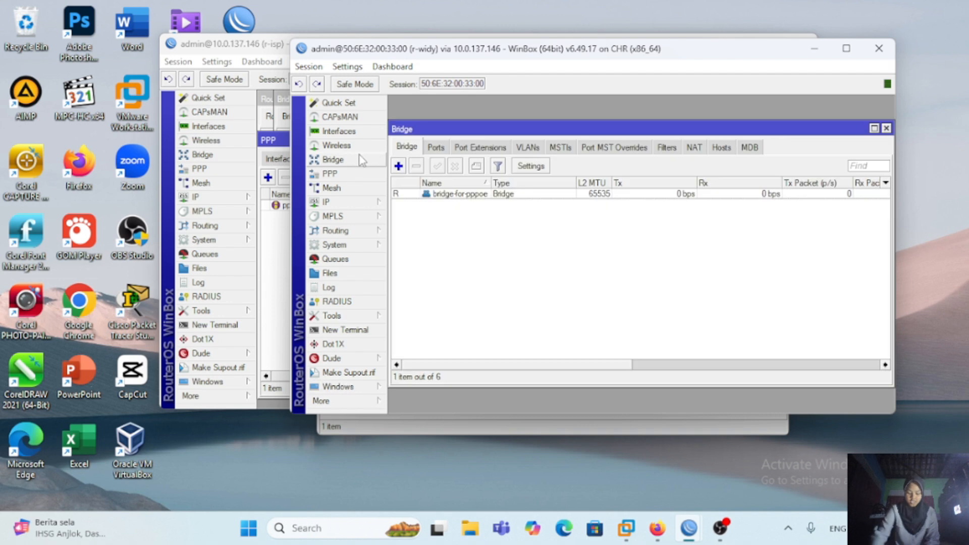
left_click(436, 147)
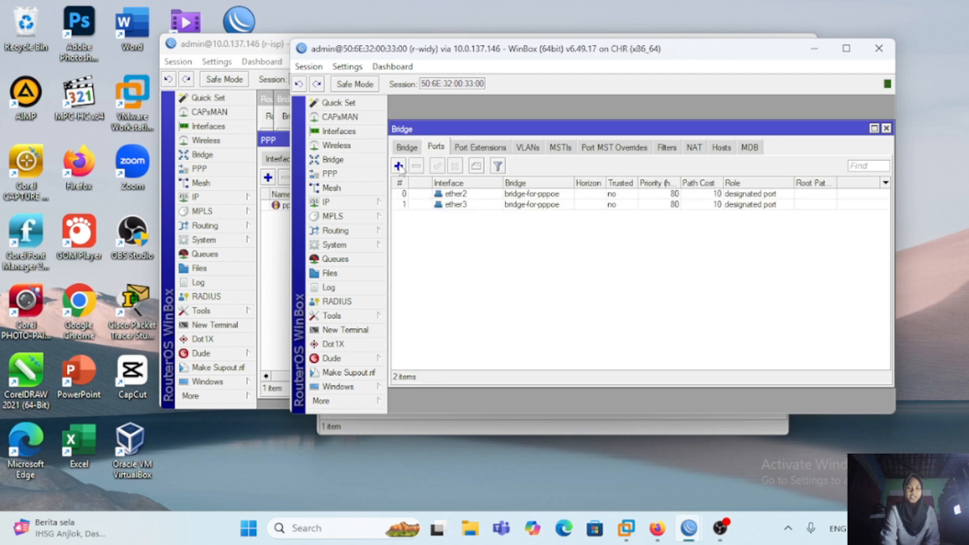
left_click(398, 166)
left_click(707, 173)
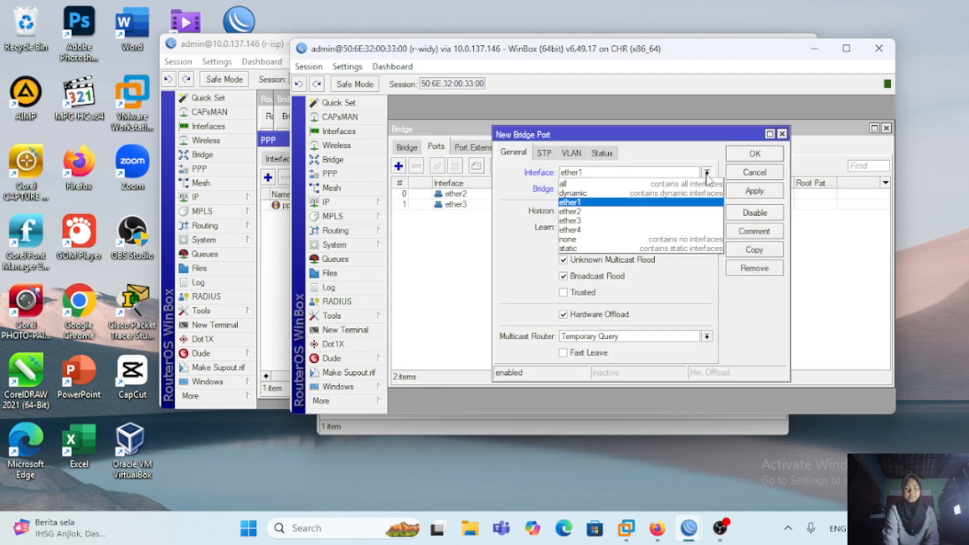
left_click(666, 230)
left_click(756, 191)
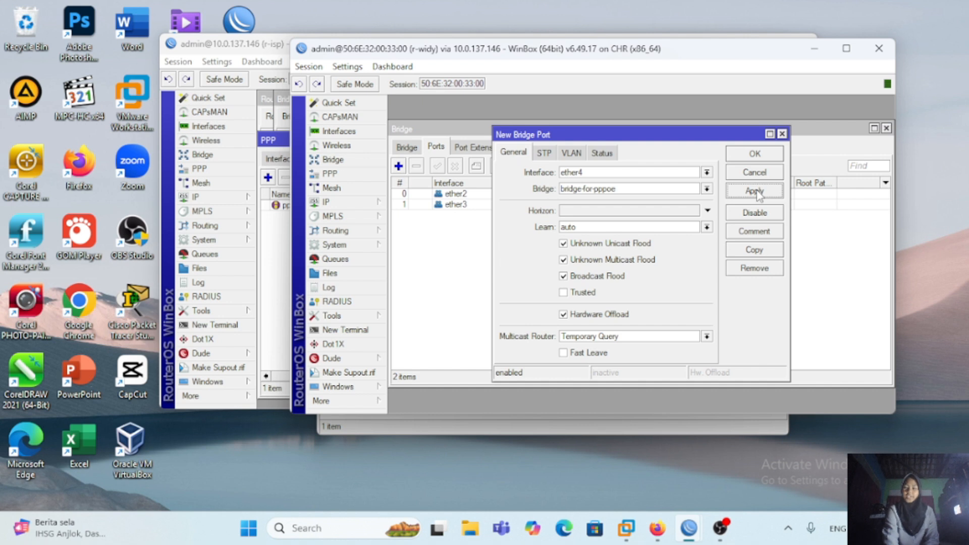
left_click(756, 155)
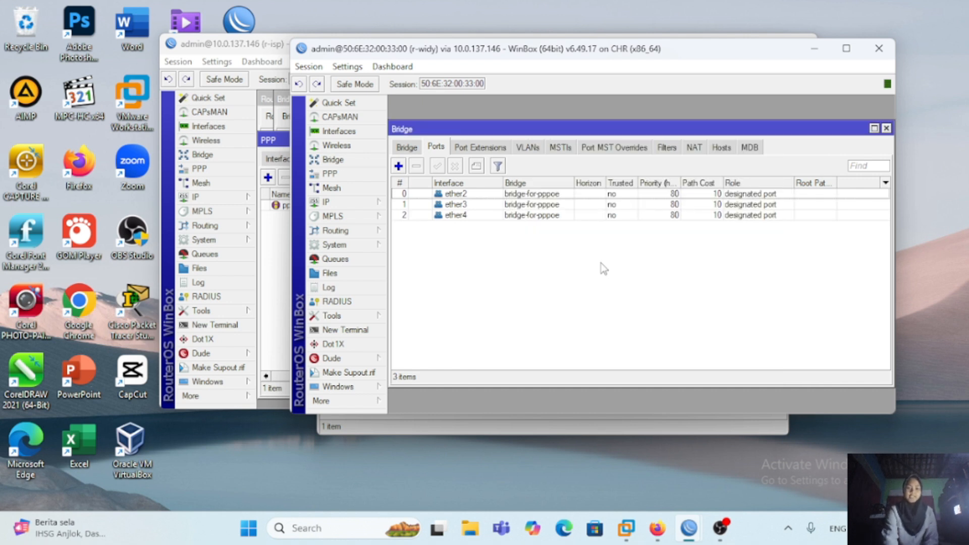
Step: View r-widy's PPP interfaces and select the pppoe-out1 client to check its status
left_click(374, 175)
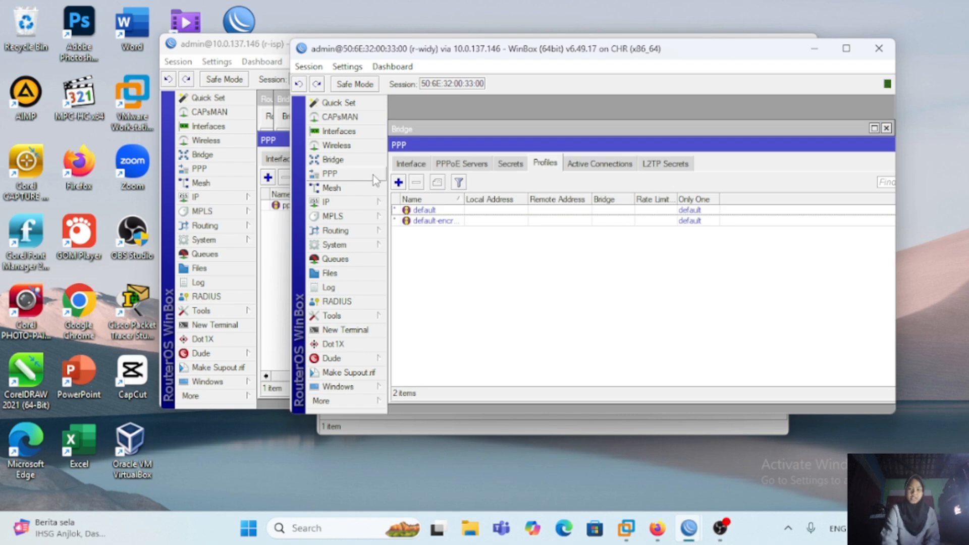
left_click(423, 167)
left_click(468, 210)
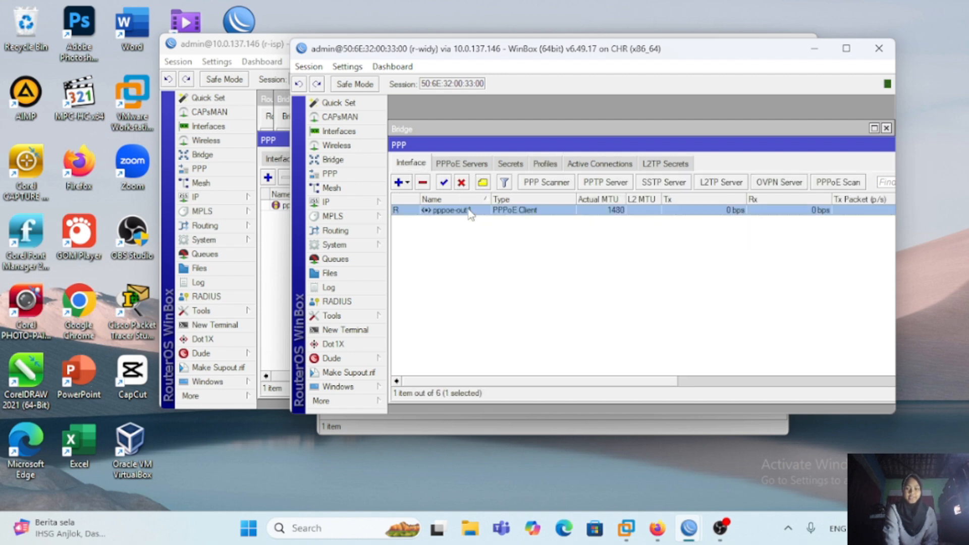
double_click(468, 211)
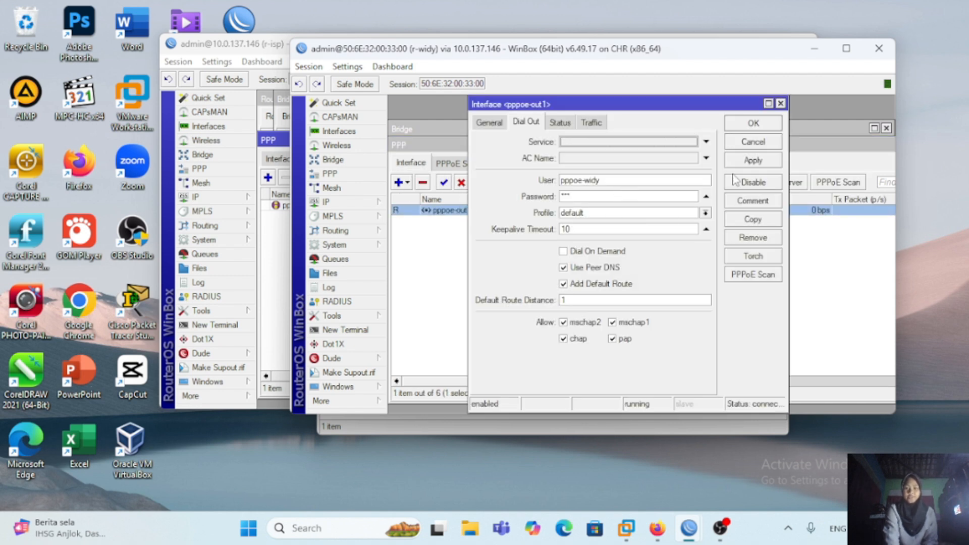
left_click(781, 104)
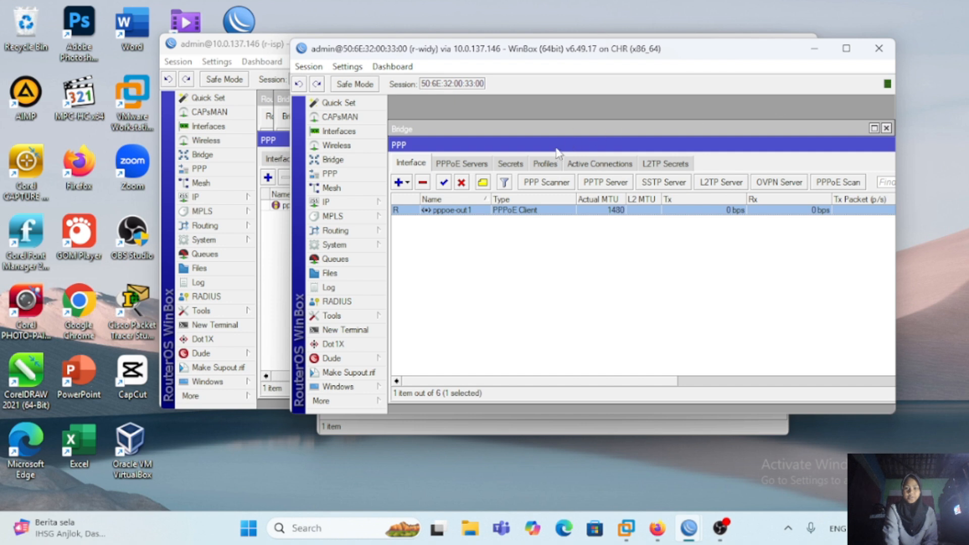
left_click(550, 165)
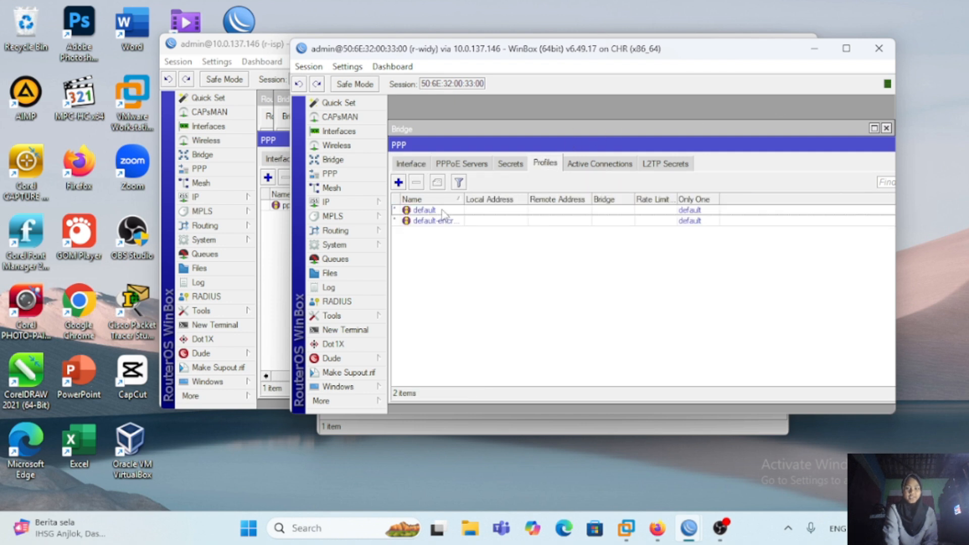
double_click(424, 210)
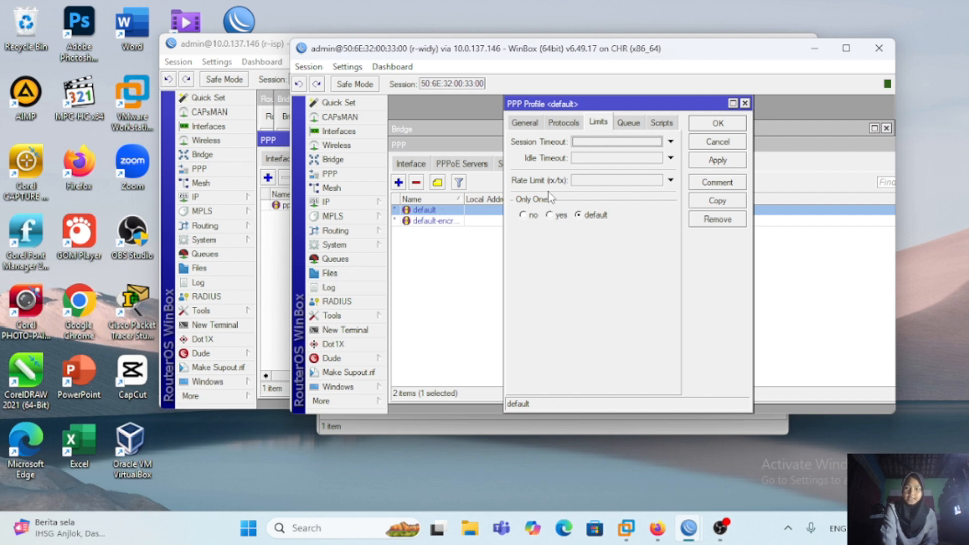
left_click(580, 183)
type("2M/2M")
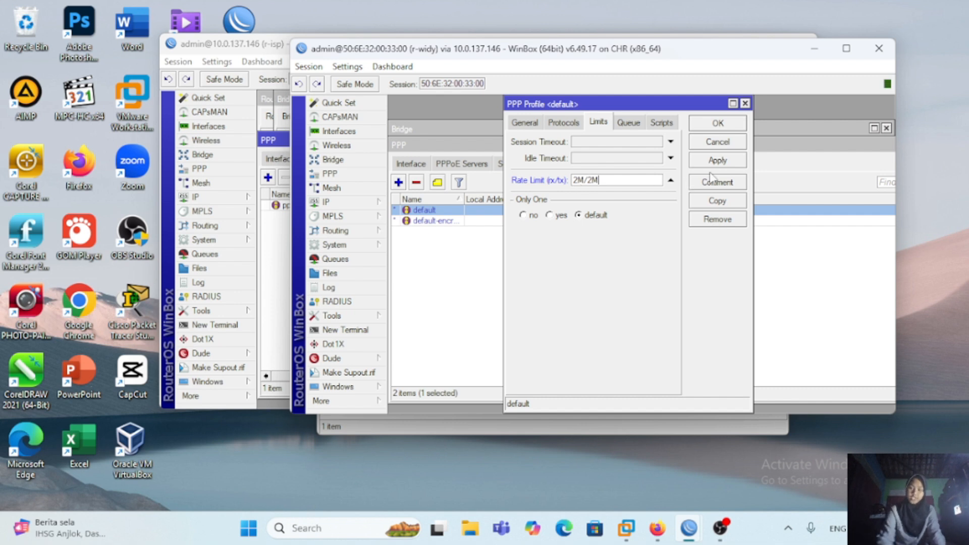
key("Return")
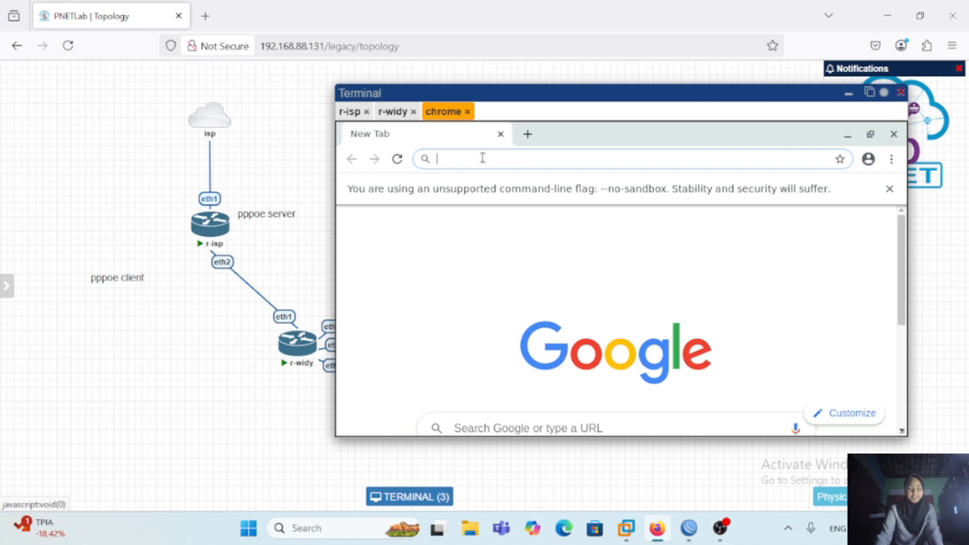
Step: Switch to PNETLab in Firefox and search the web for SPEEDTEST in the chrome node's browser
type("SPEEDTEST")
key("Return")
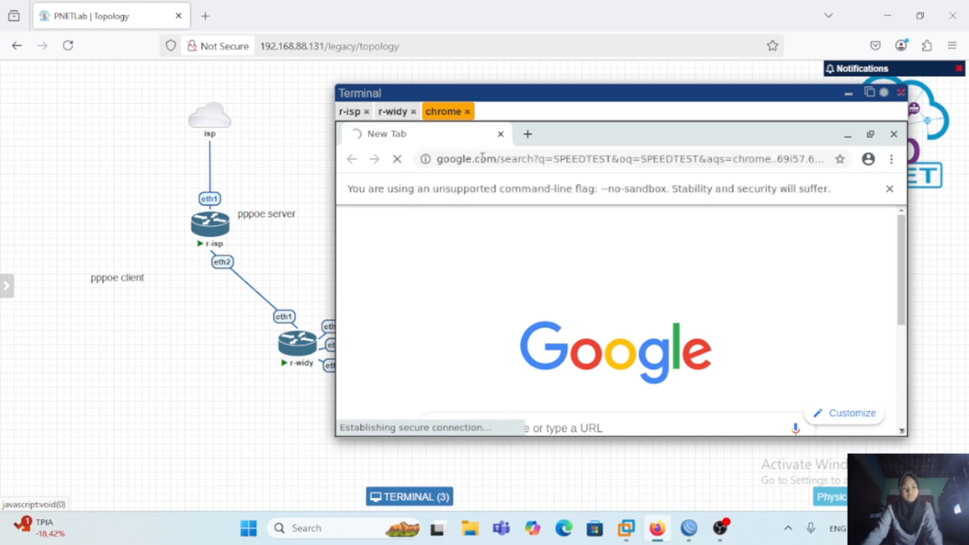